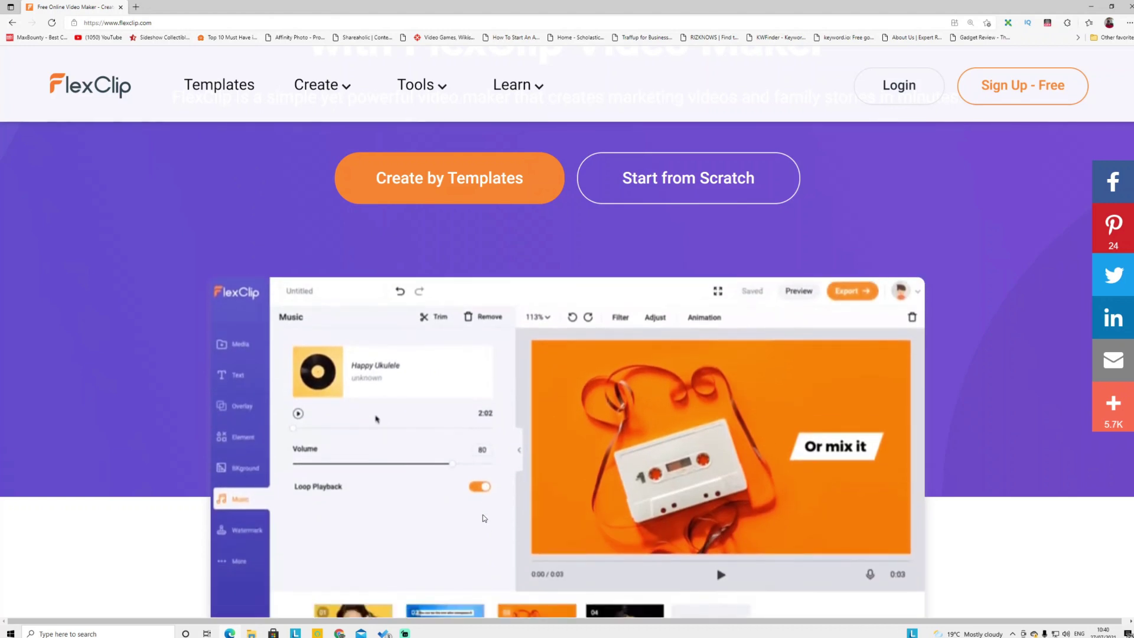
Scroll up and down through the FlexClip homepage's marketing content
scroll(483, 515, up, 4)
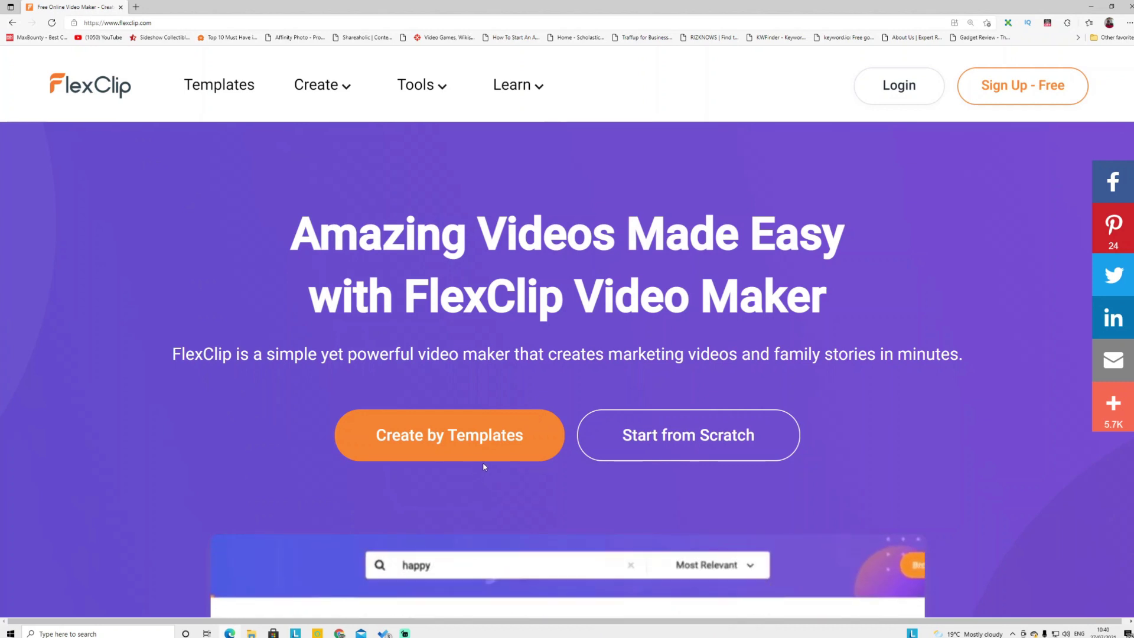
scroll(481, 462, down, 5)
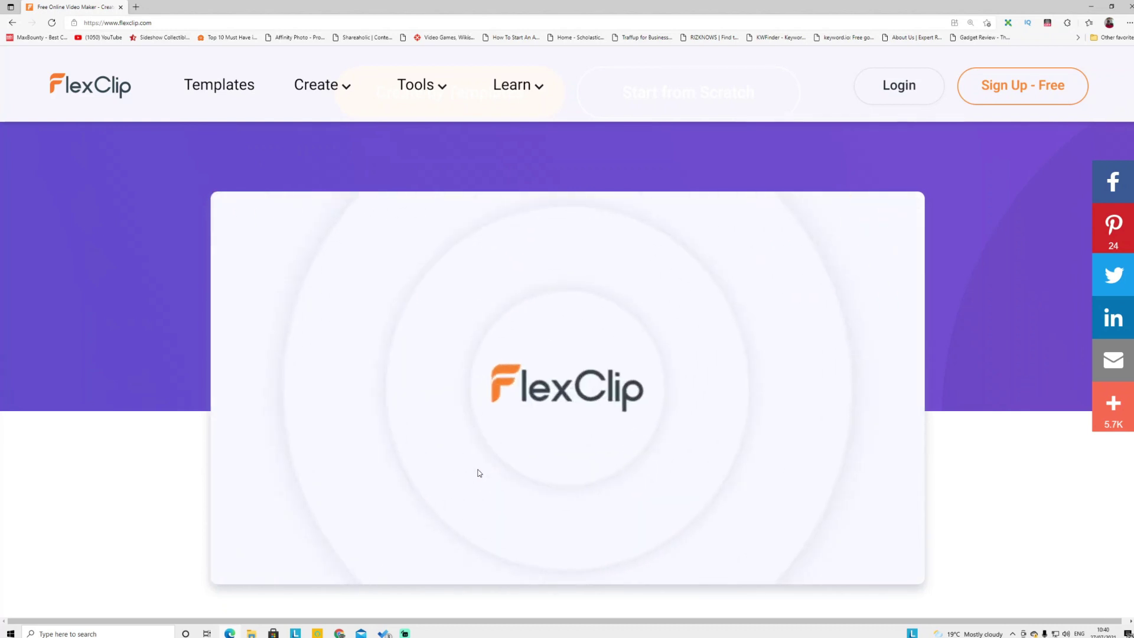
scroll(479, 473, down, 6)
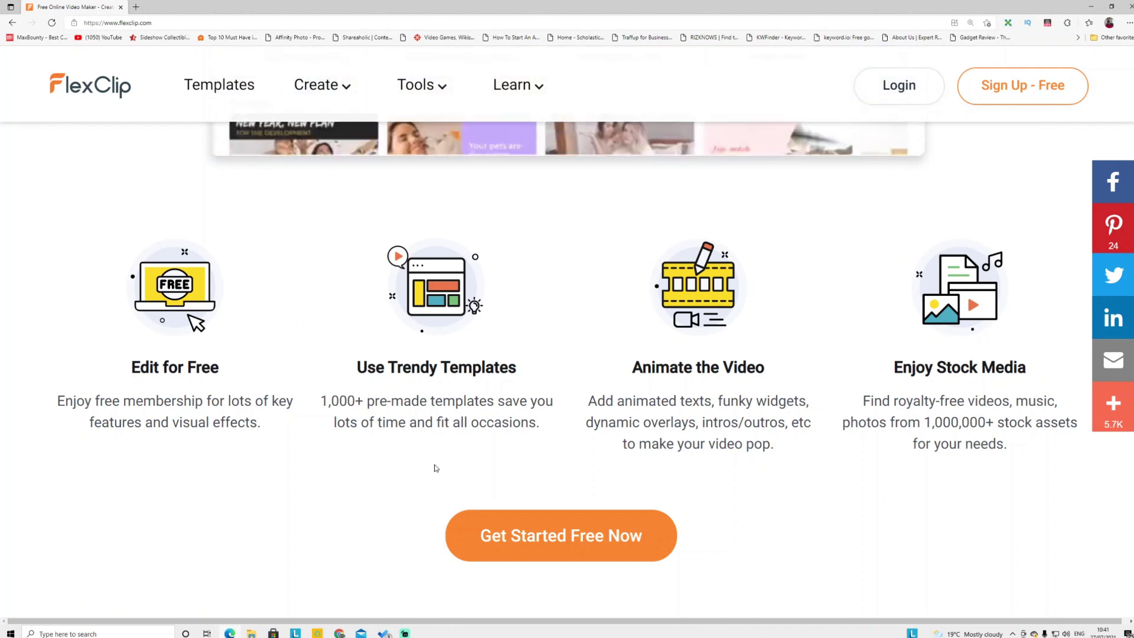
scroll(435, 467, up, 5)
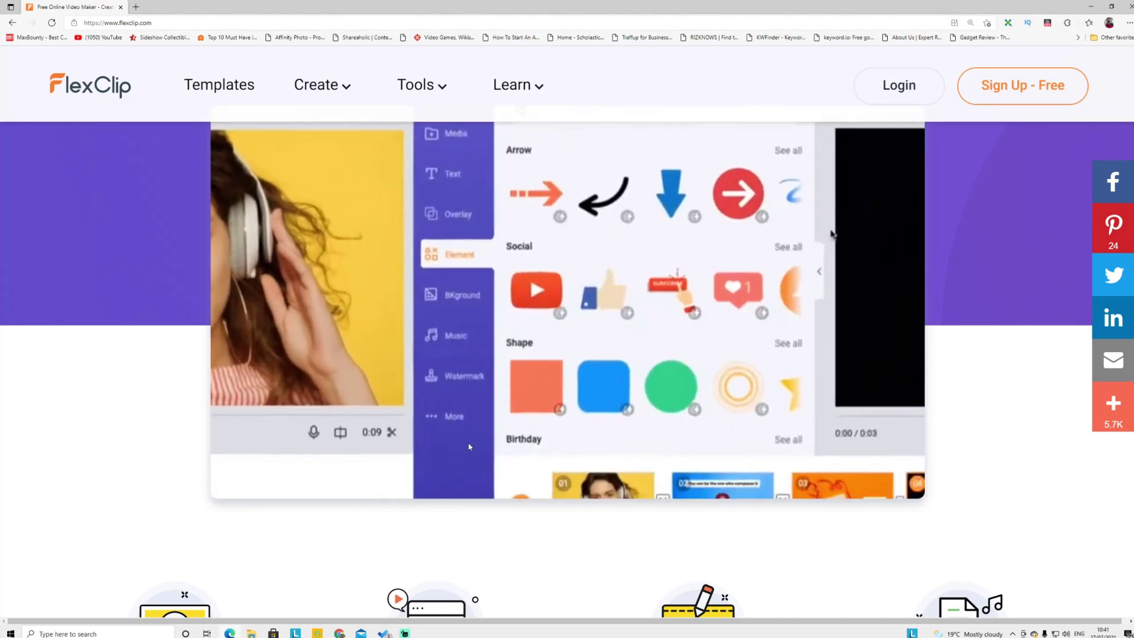
scroll(536, 429, down, 4)
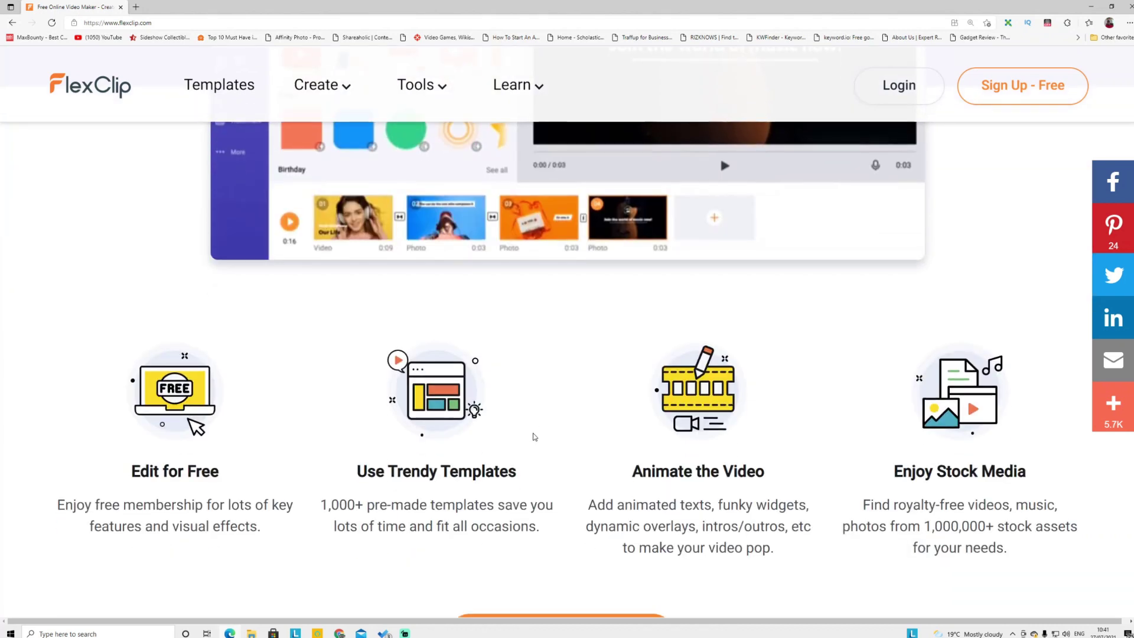
scroll(531, 438, down, 4)
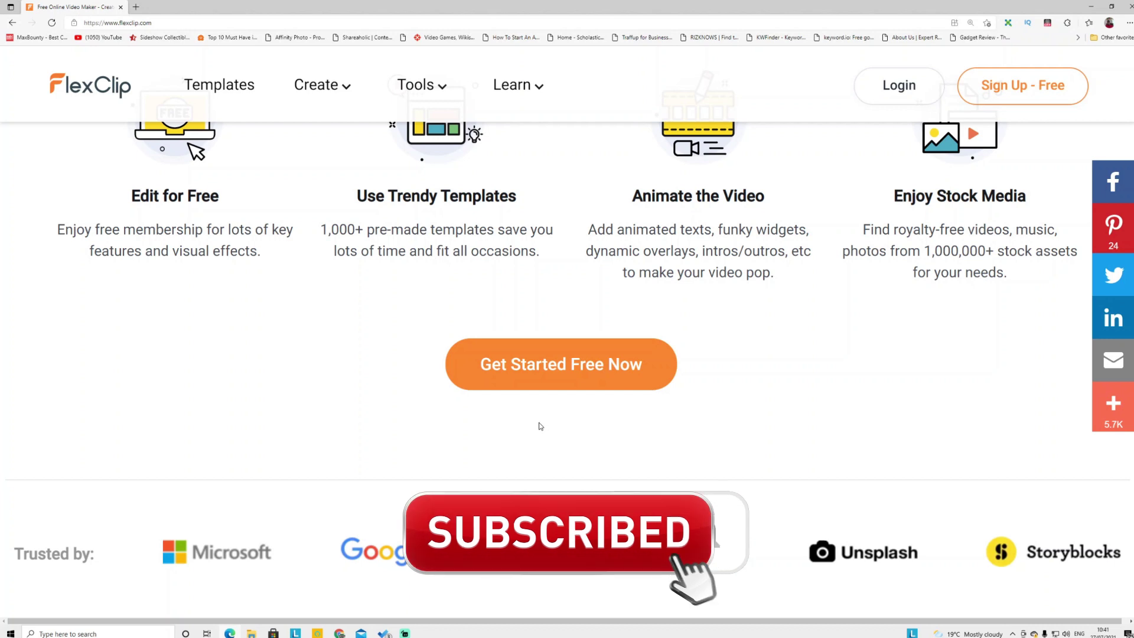
scroll(538, 426, up, 5)
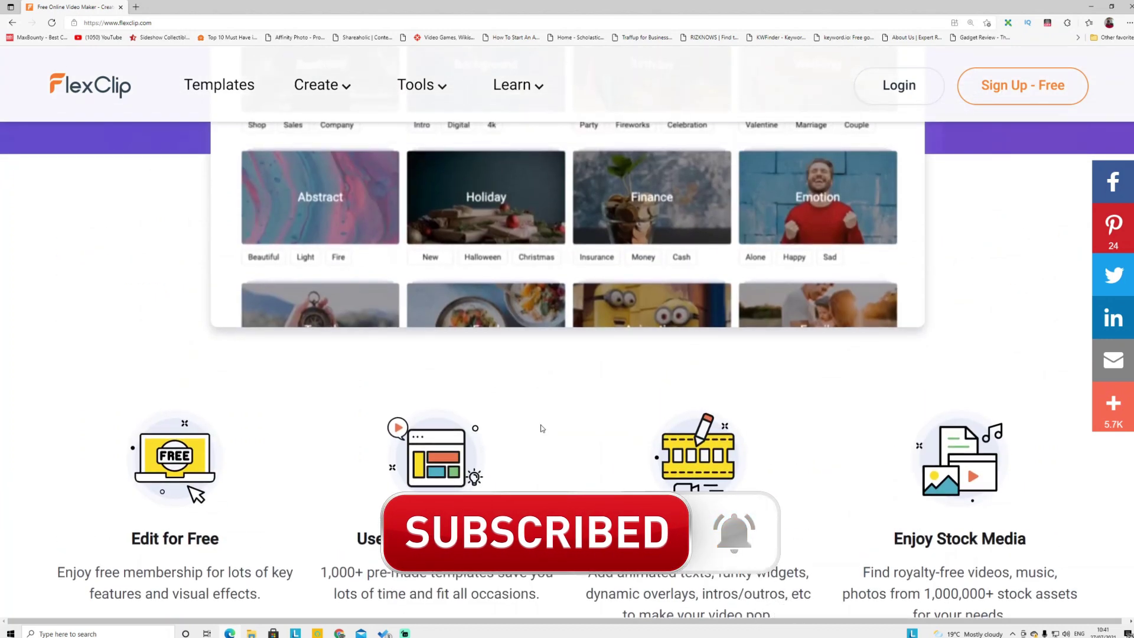
scroll(553, 427, up, 4)
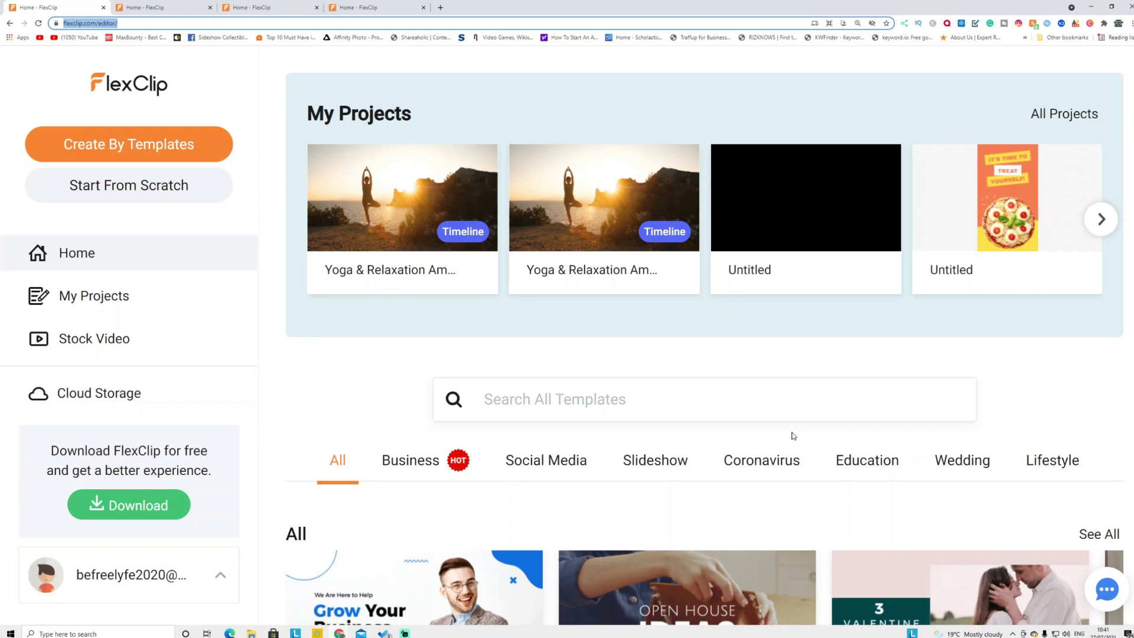
Page twice through My Projects to reveal more saved projects
click(1096, 219)
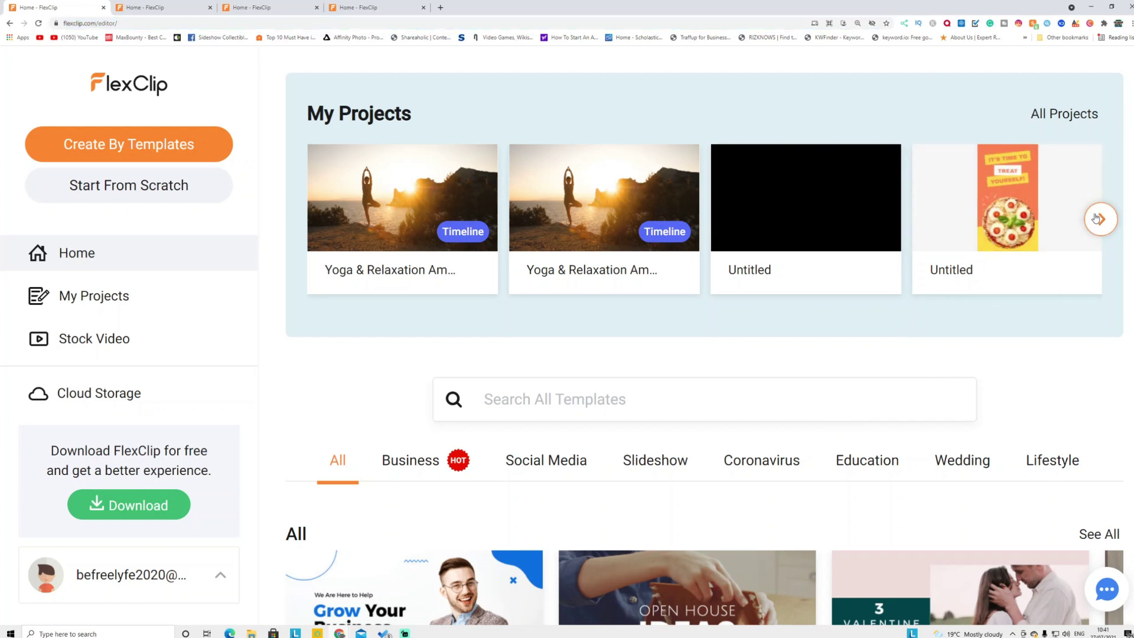
click(1096, 220)
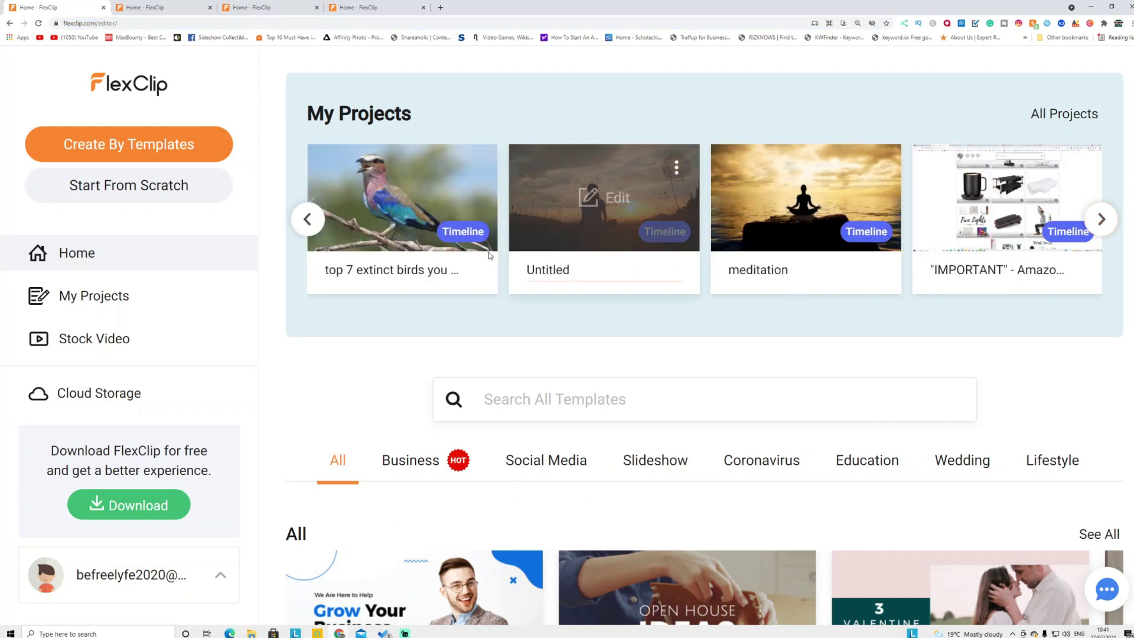
mouse_move(376, 230)
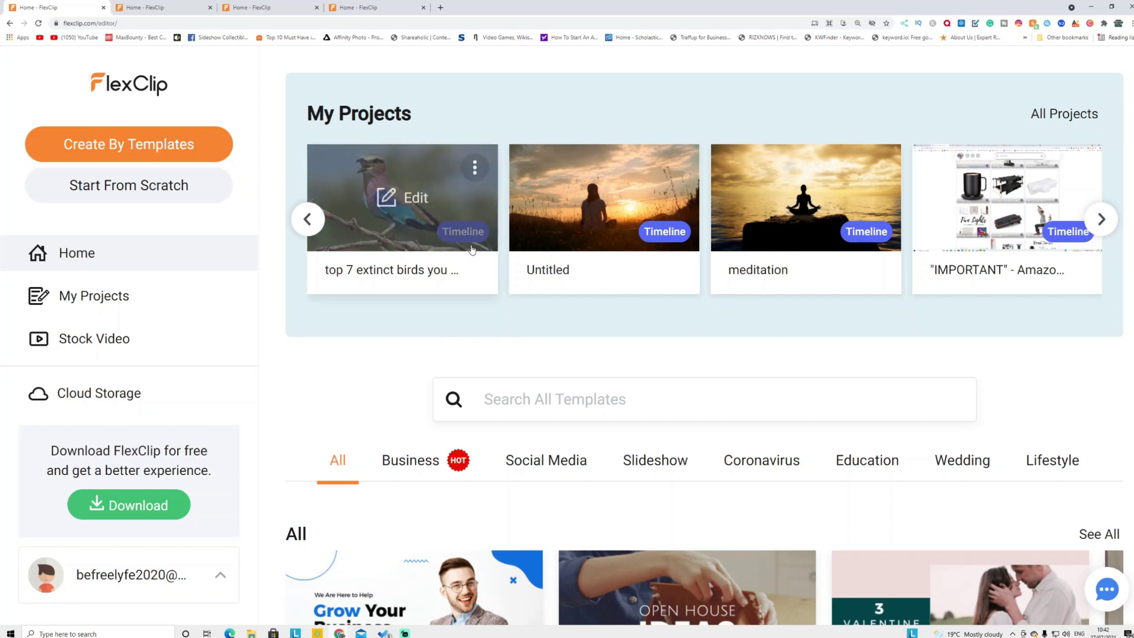
Scroll through the template rows and switch to the Education category
scroll(582, 266, down, 3)
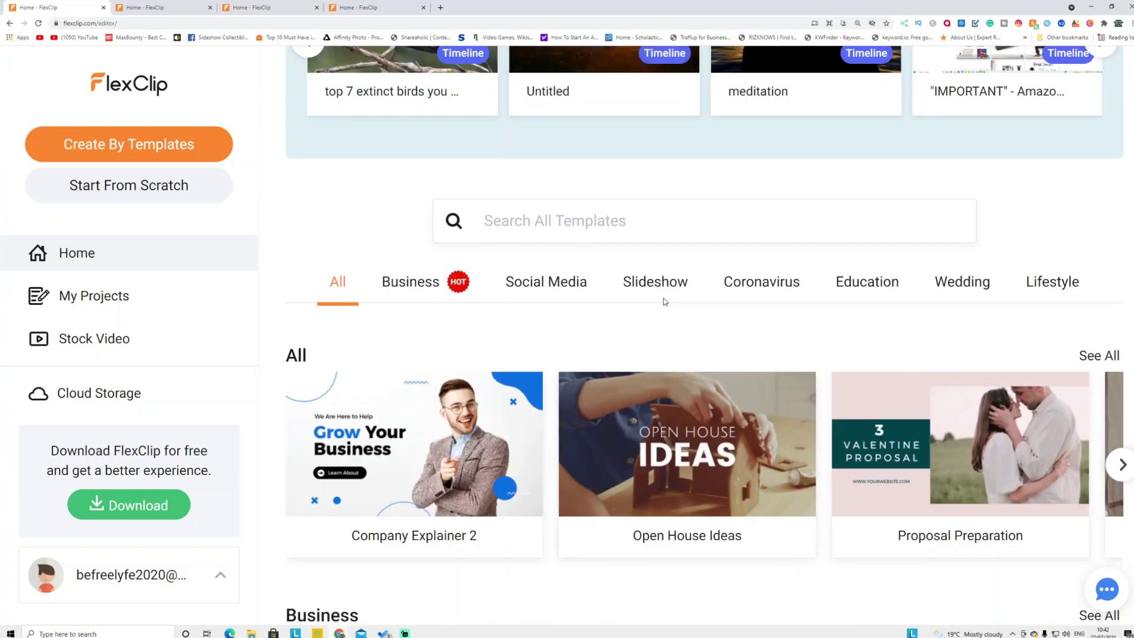
scroll(666, 296, down, 2)
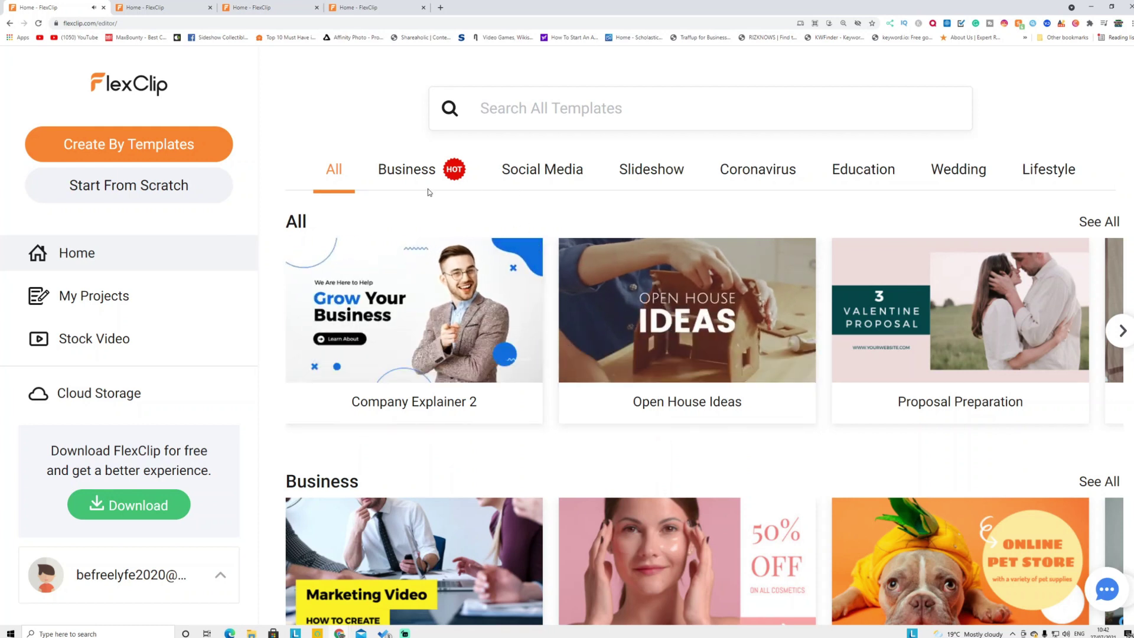
scroll(502, 278, down, 5)
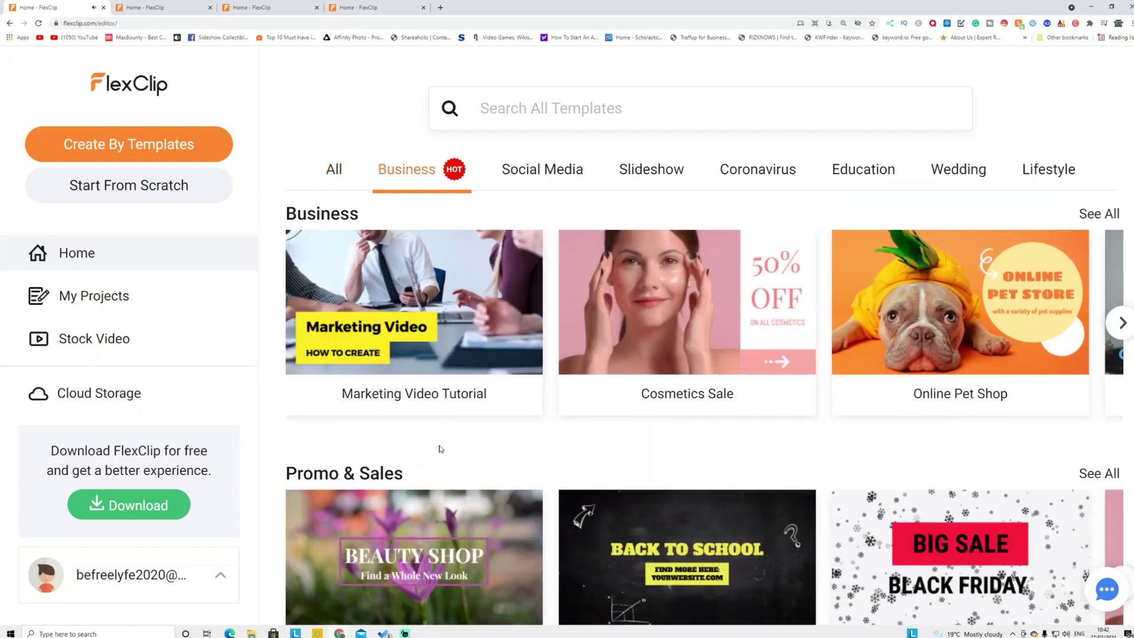
scroll(442, 448, down, 4)
scroll(447, 448, down, 10)
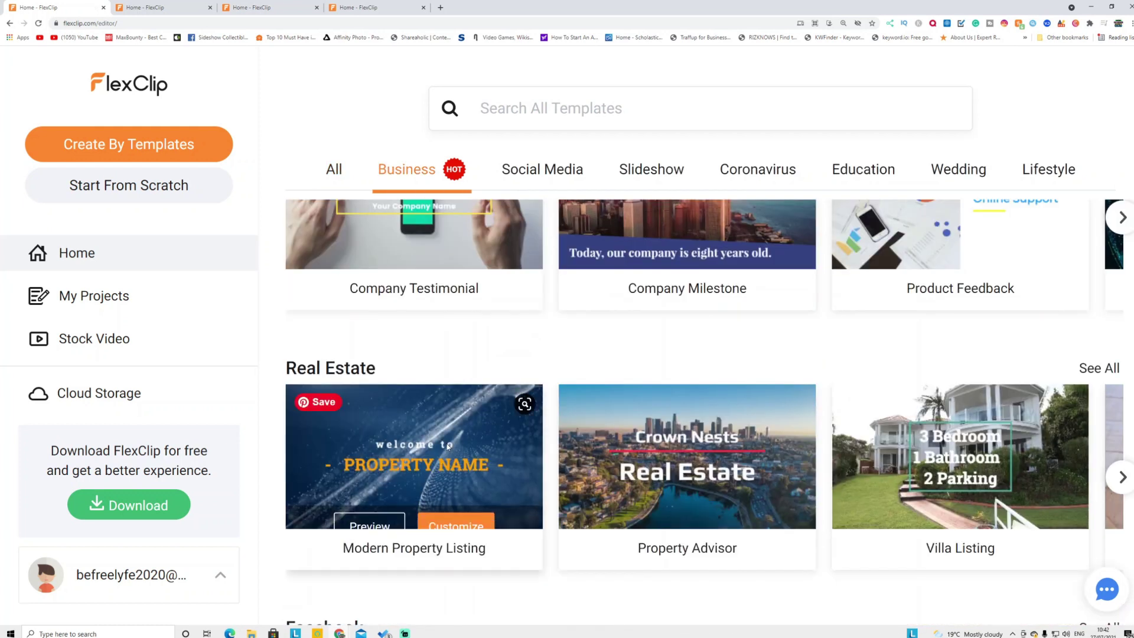
scroll(450, 447, down, 3)
scroll(450, 447, down, 4)
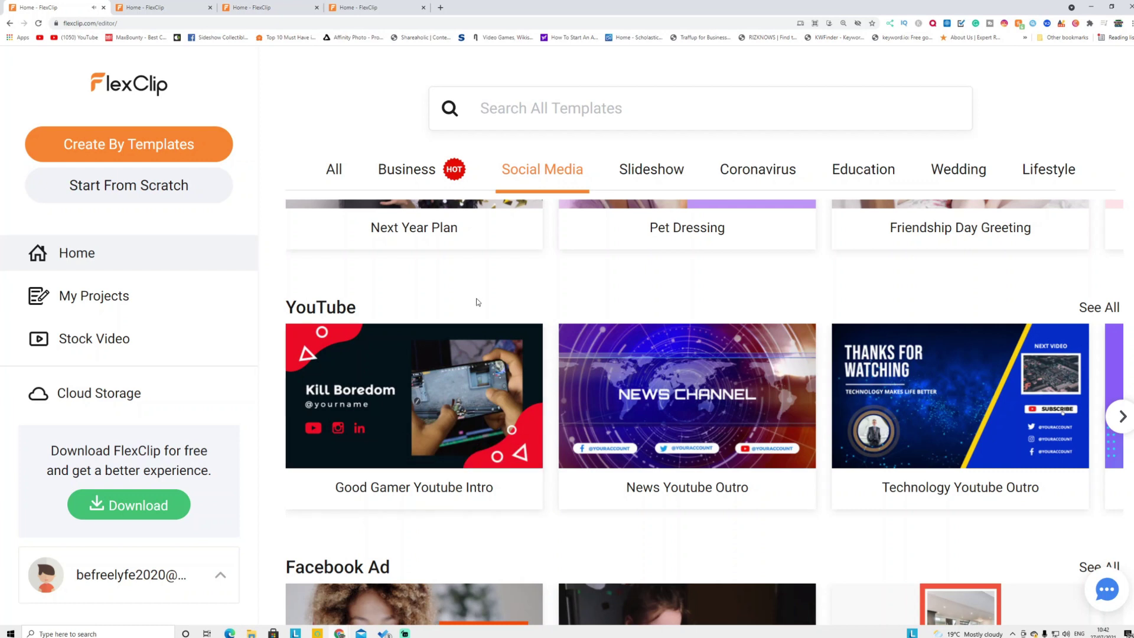
scroll(534, 401, down, 5)
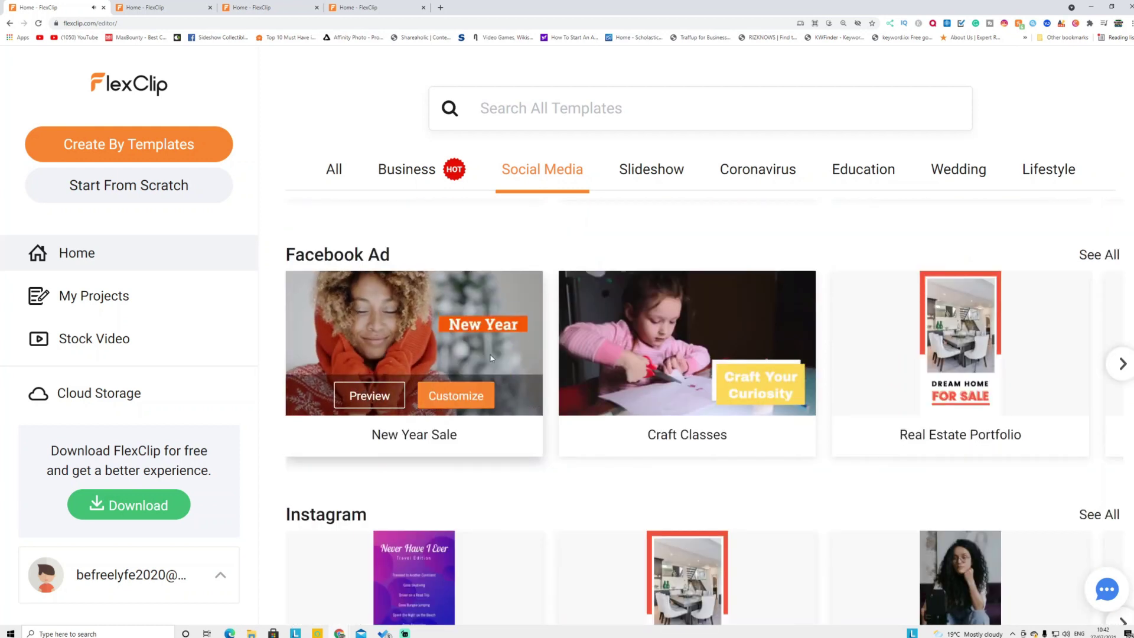
scroll(502, 407, down, 3)
scroll(477, 426, down, 4)
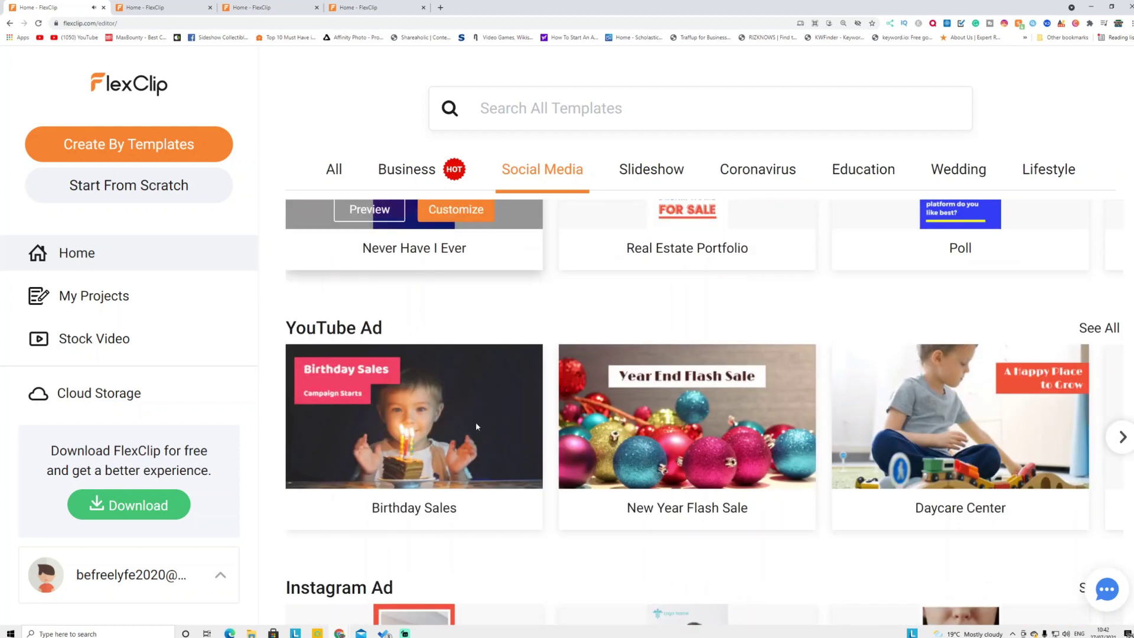
scroll(478, 428, down, 4)
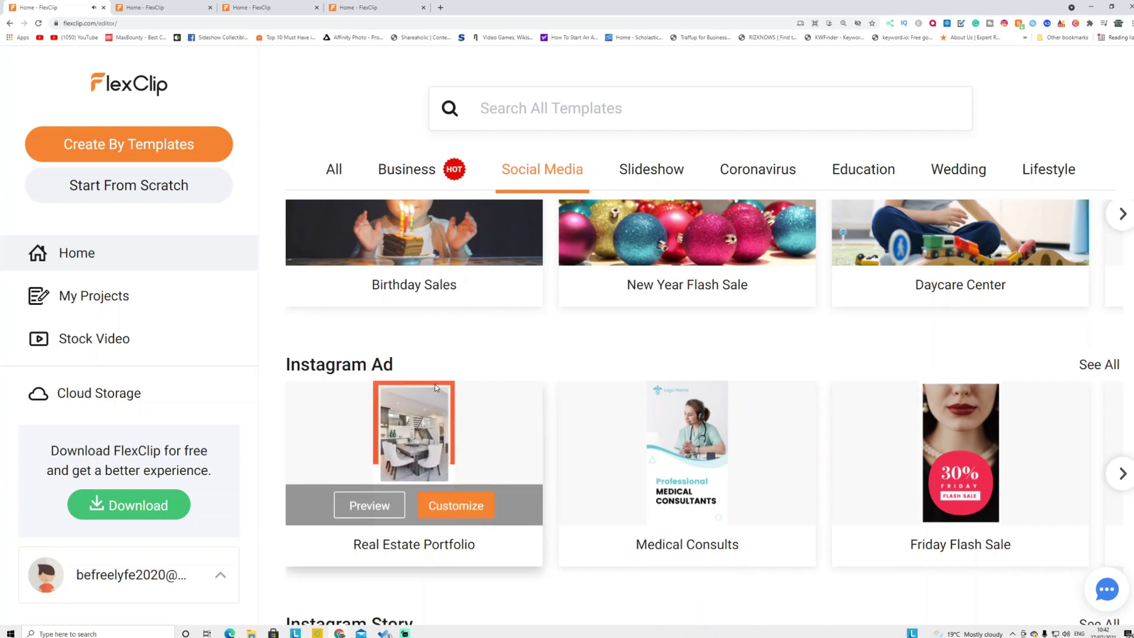
scroll(449, 384, up, 9)
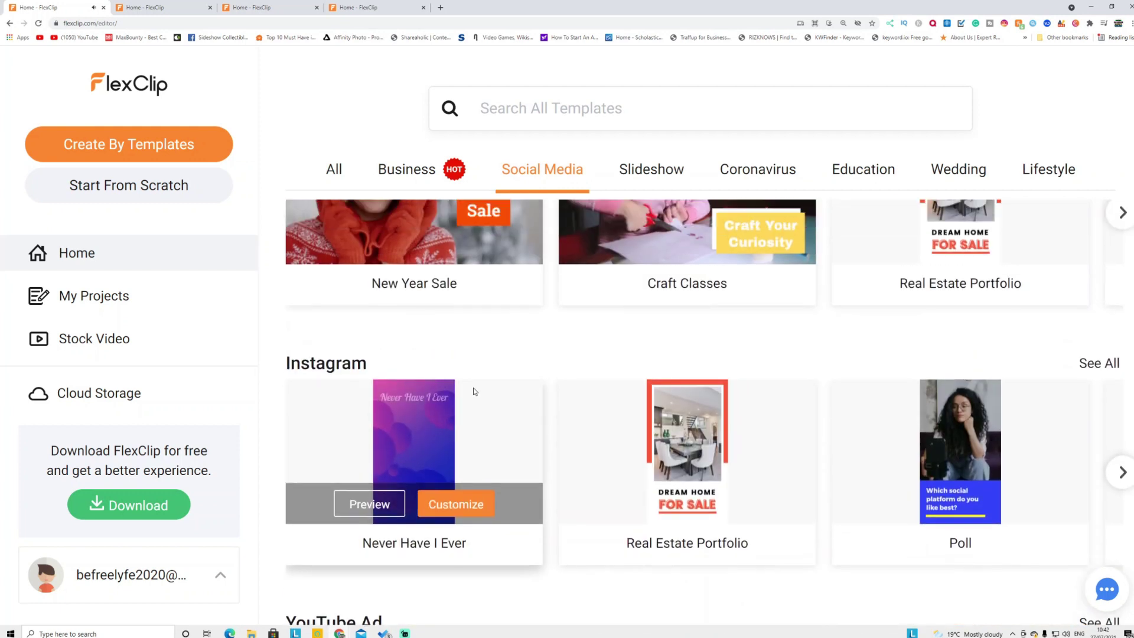
scroll(473, 391, up, 4)
click(860, 172)
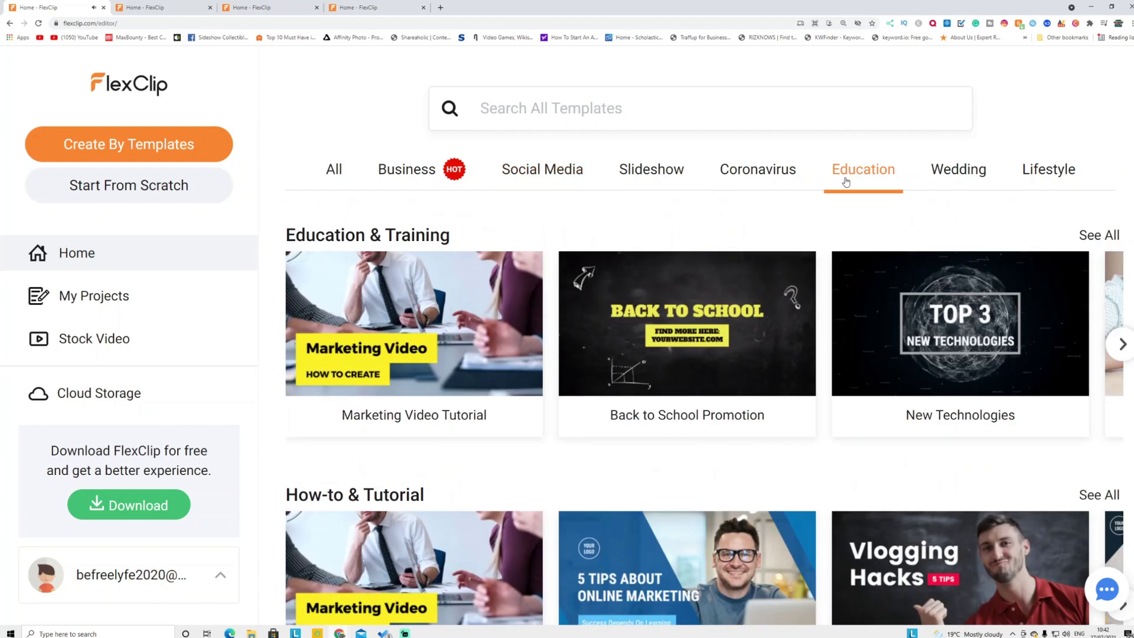
Start editing the Marketing Video Tutorial template and select its opening title
mouse_move(450, 320)
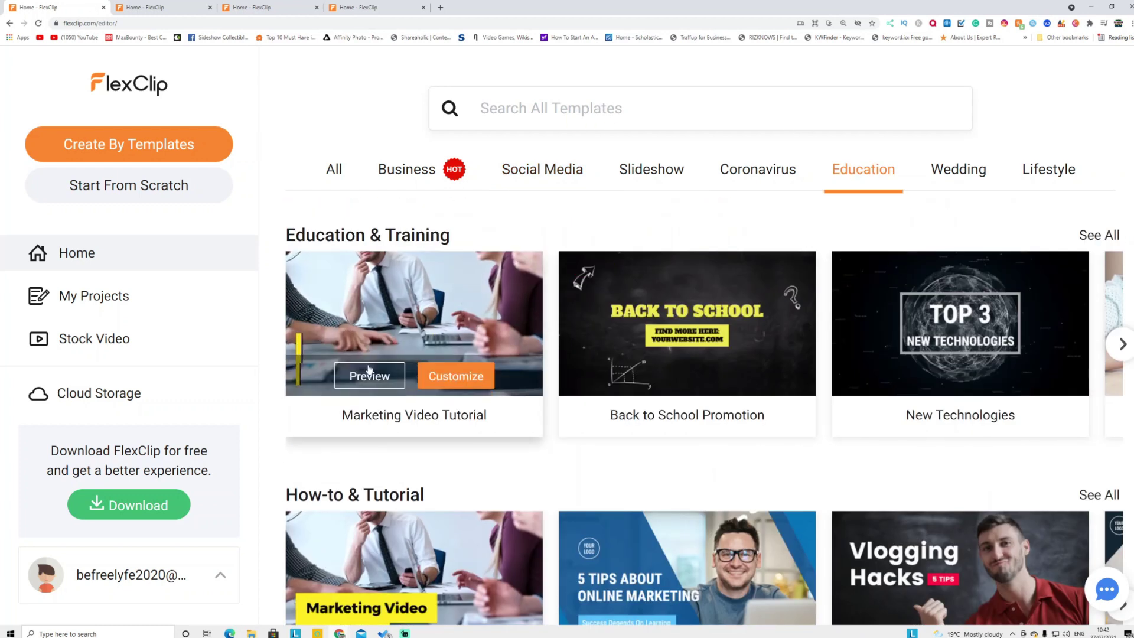
click(460, 375)
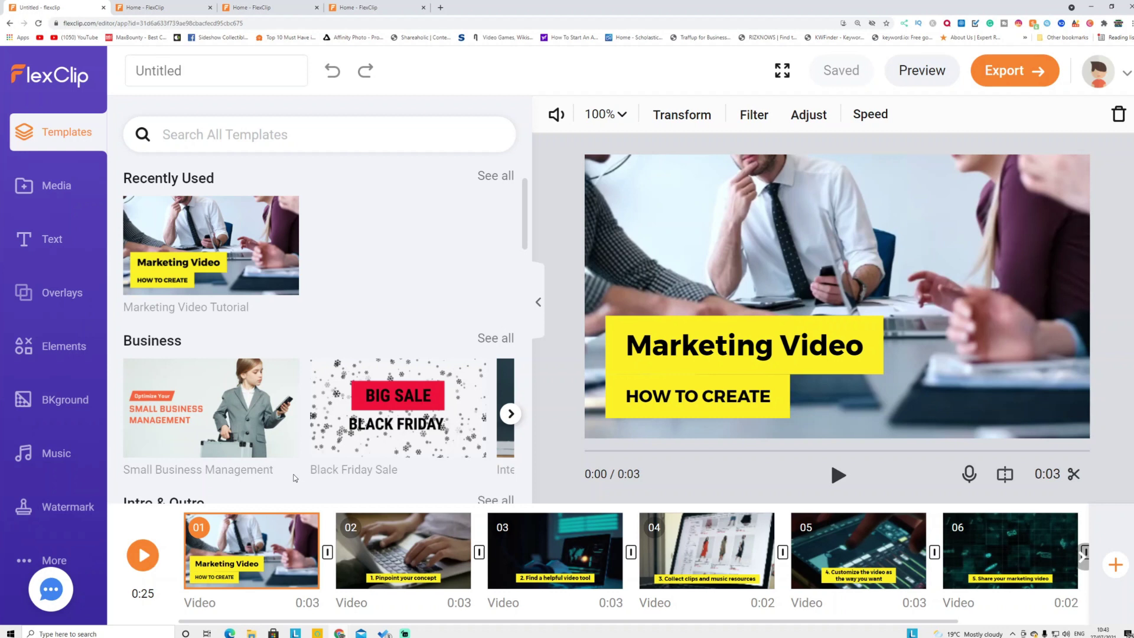
mouse_move(598, 572)
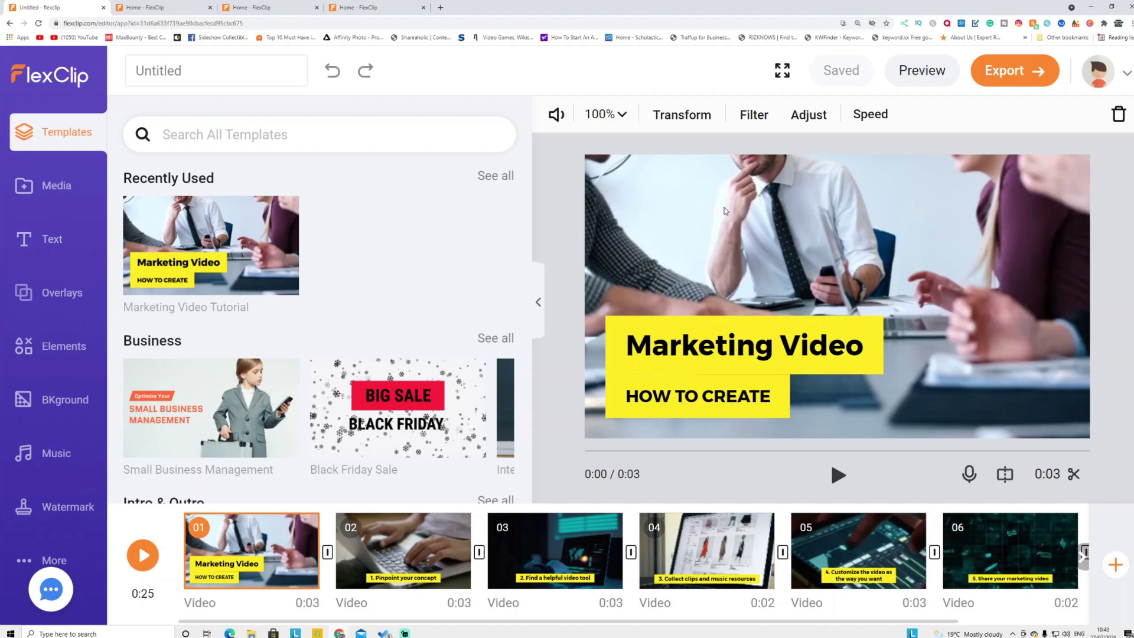
click(696, 354)
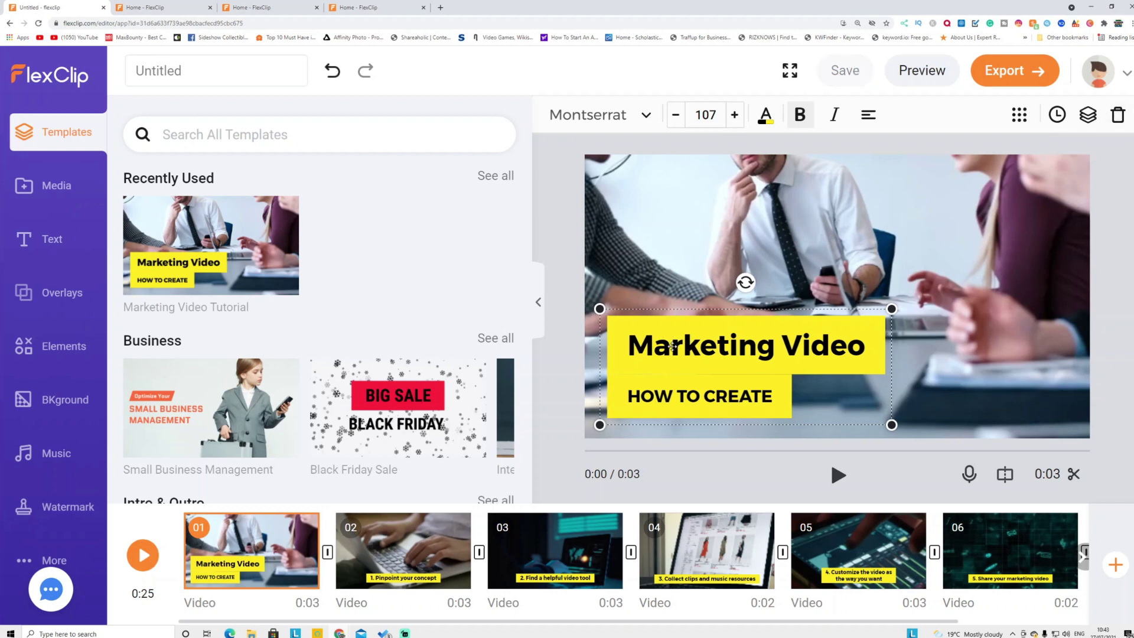
Delete the HOW TO CREATE subtitle line, leaving just 'Marketing Video'
double_click(667, 340)
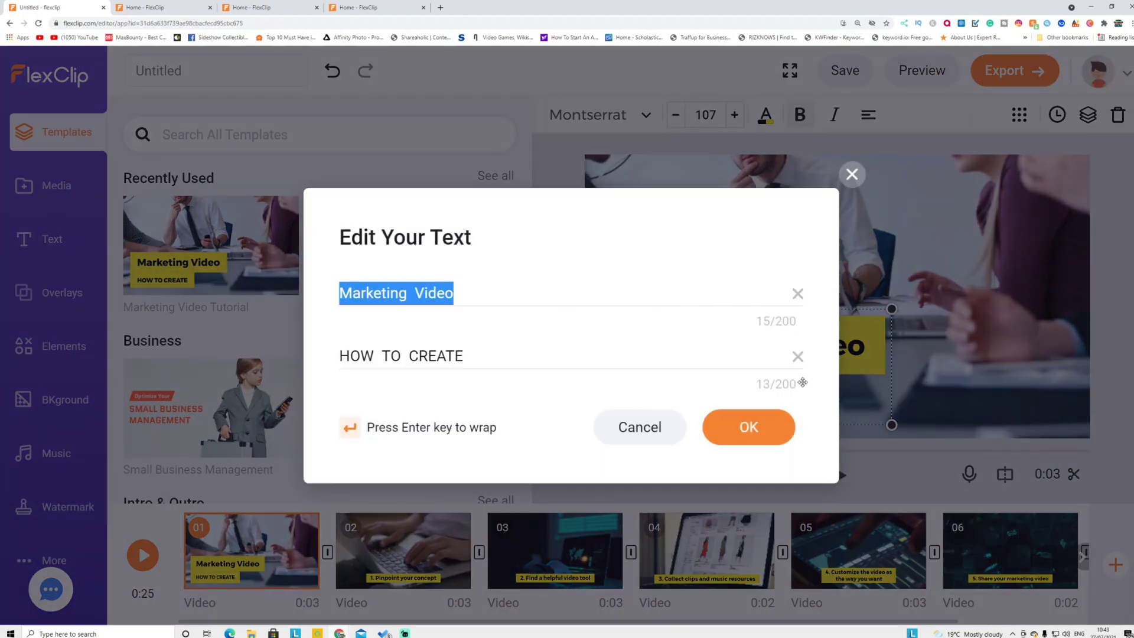
click(797, 356)
click(748, 427)
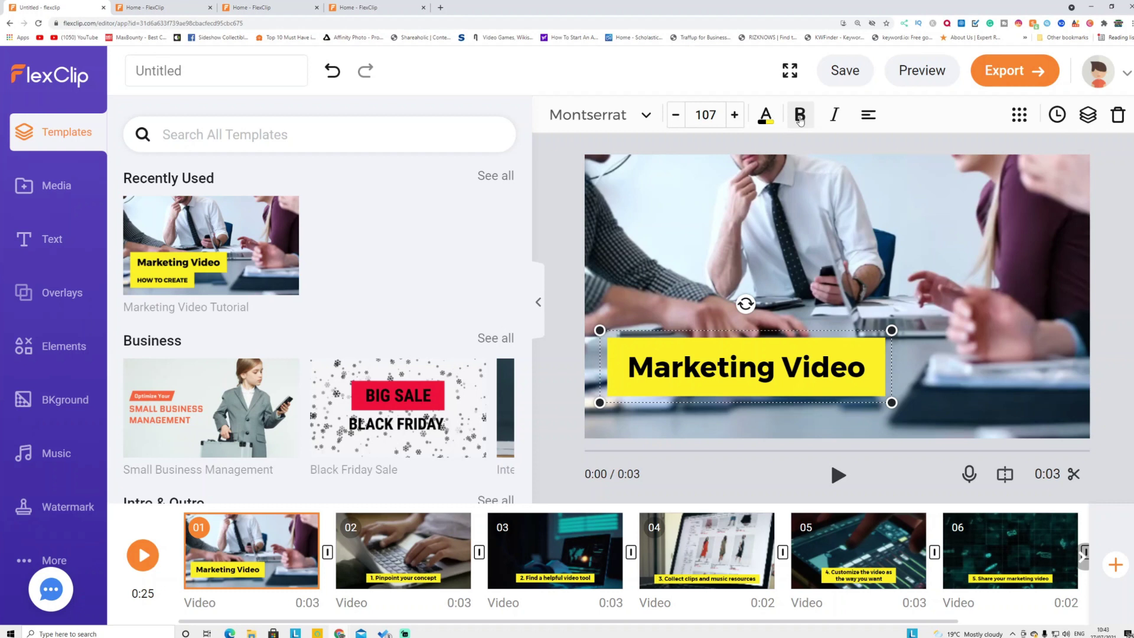
Make the title regular weight, reviewing colour and font options but keeping Montserrat
click(797, 117)
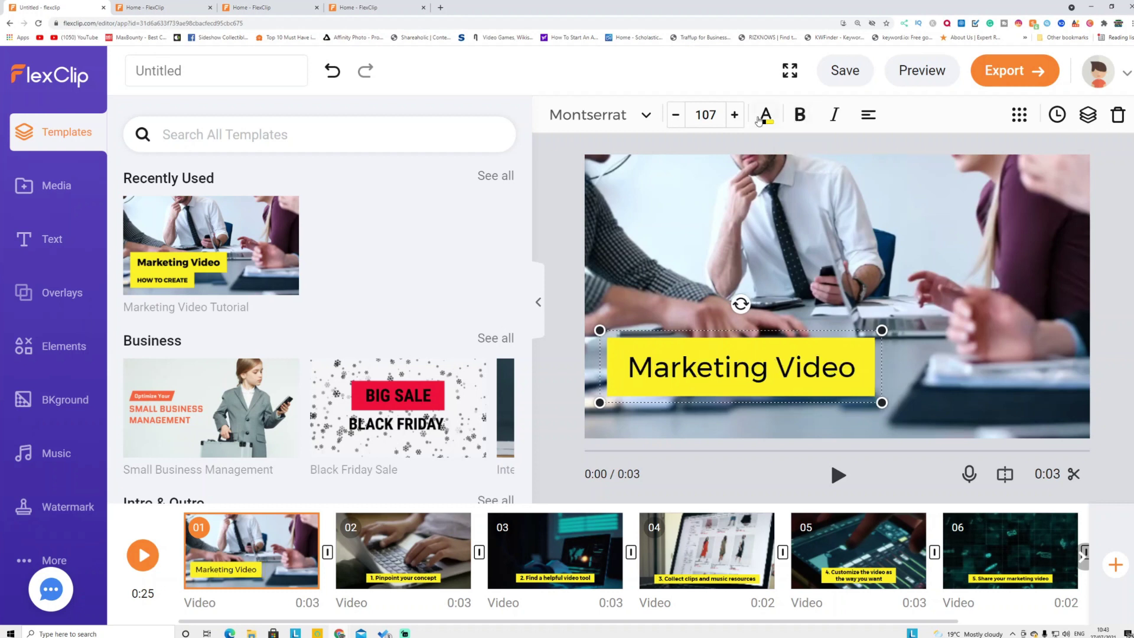
click(759, 121)
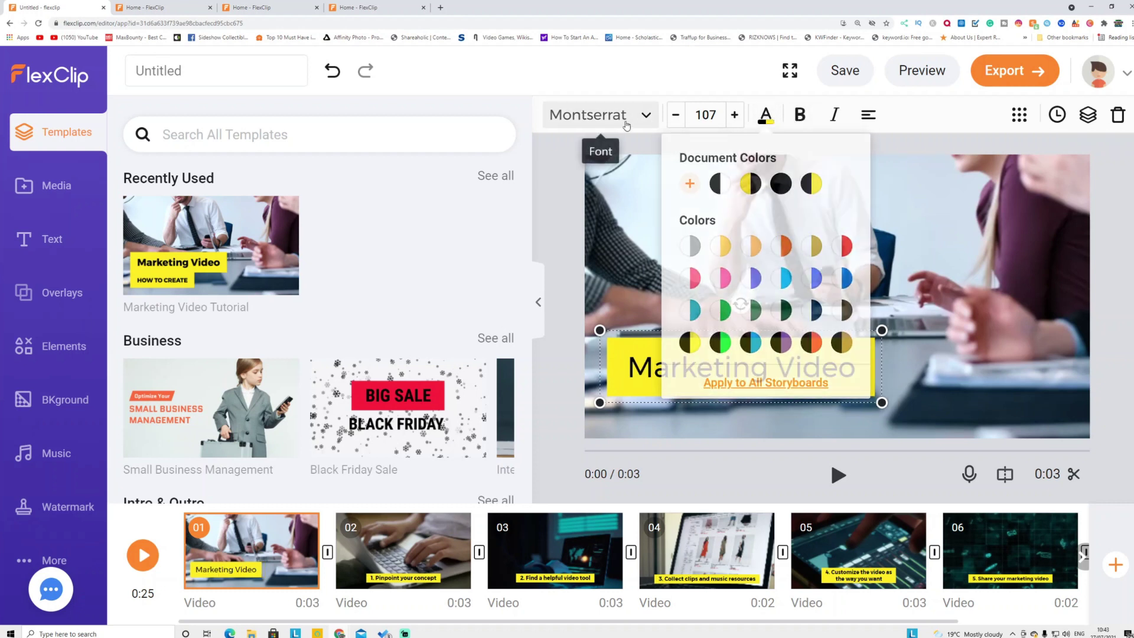
click(614, 116)
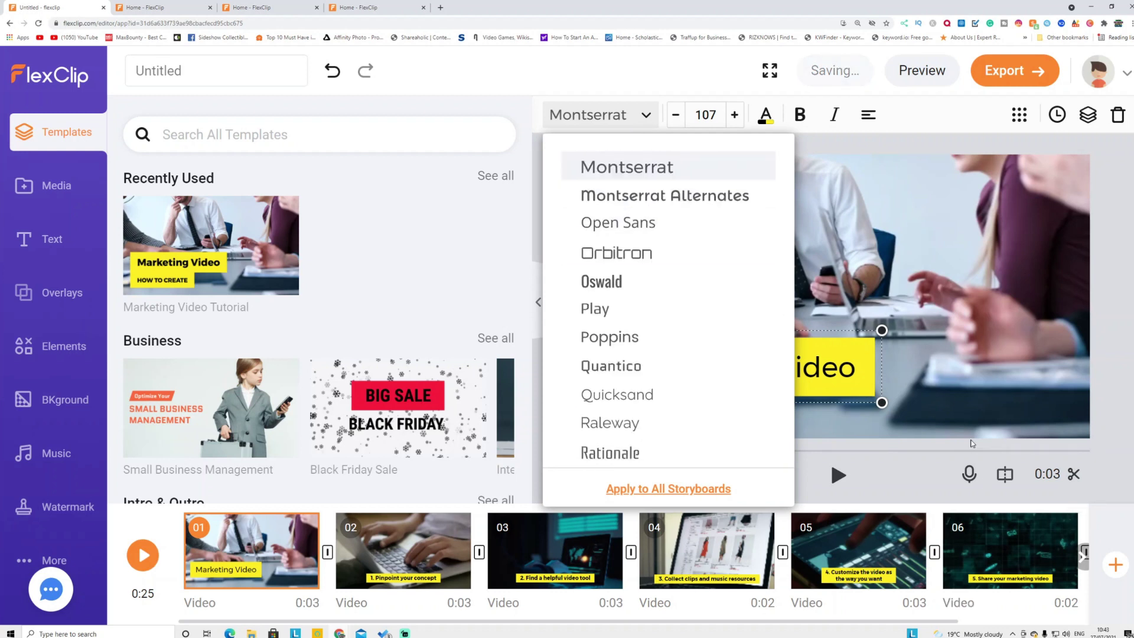
click(830, 459)
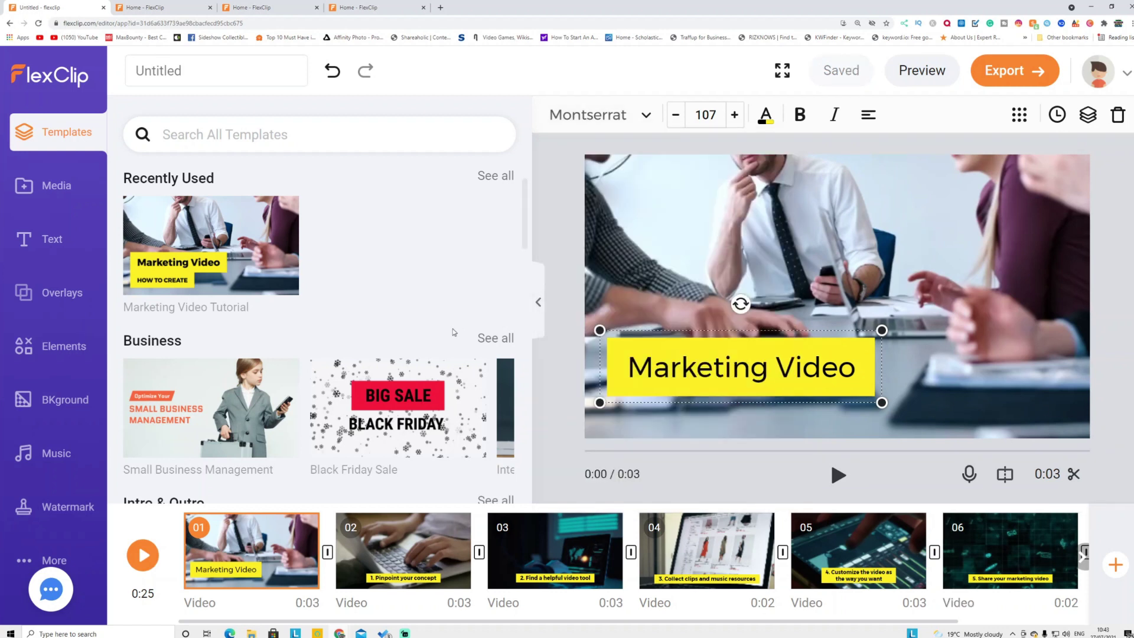
Add the Sparkle Intro page as a new six-second scene and move it first
scroll(284, 322, down, 4)
scroll(284, 321, down, 1)
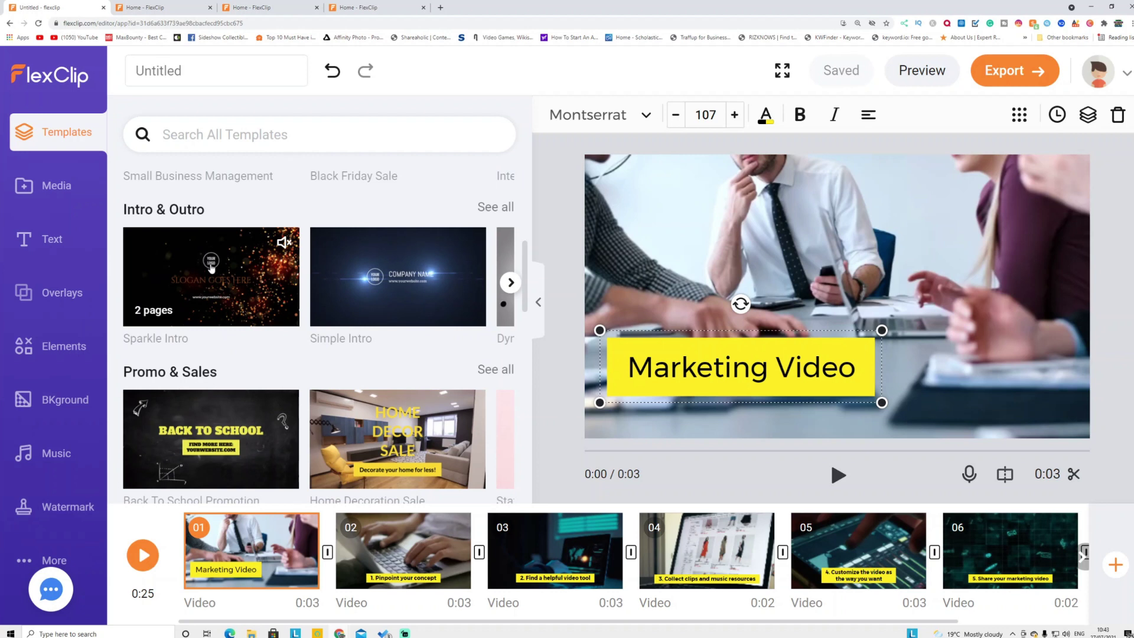
click(233, 295)
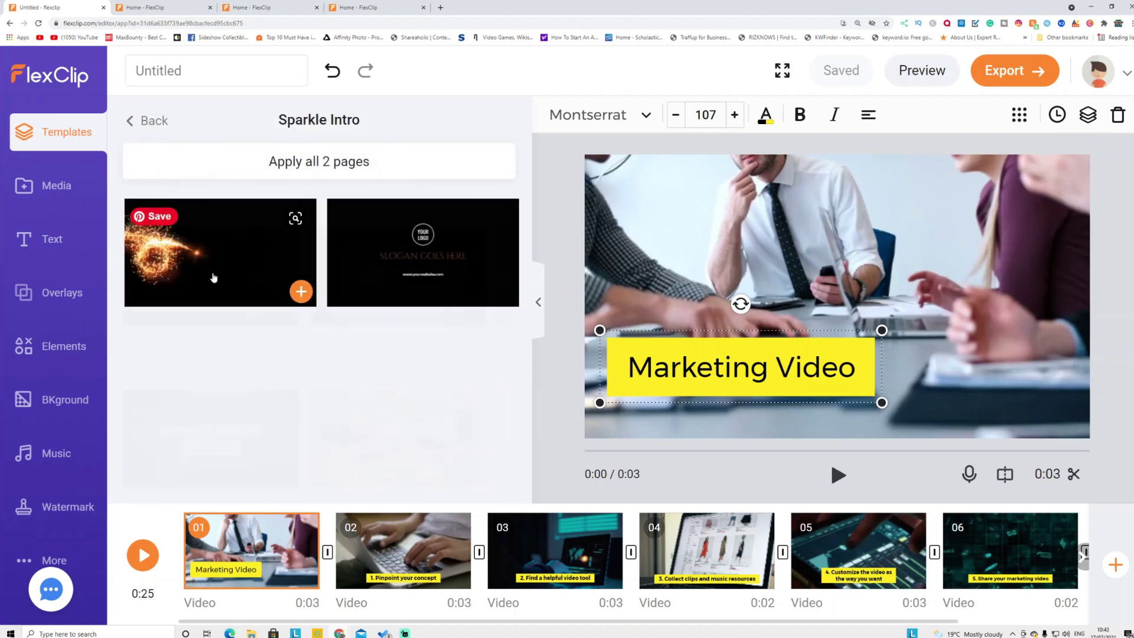
click(301, 292)
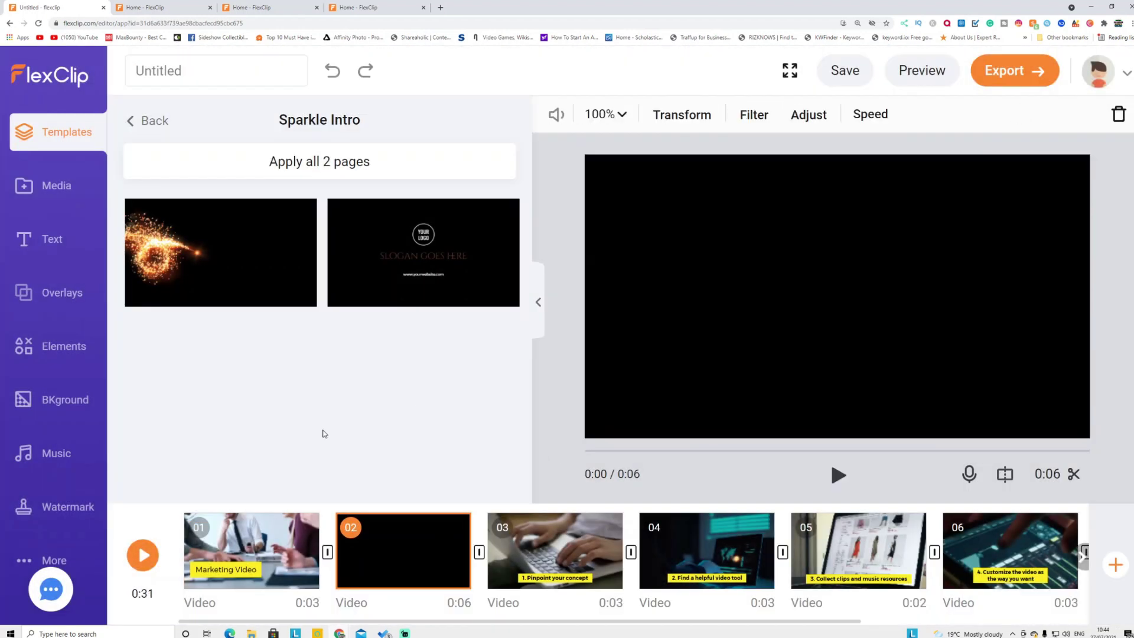
mouse_move(384, 558)
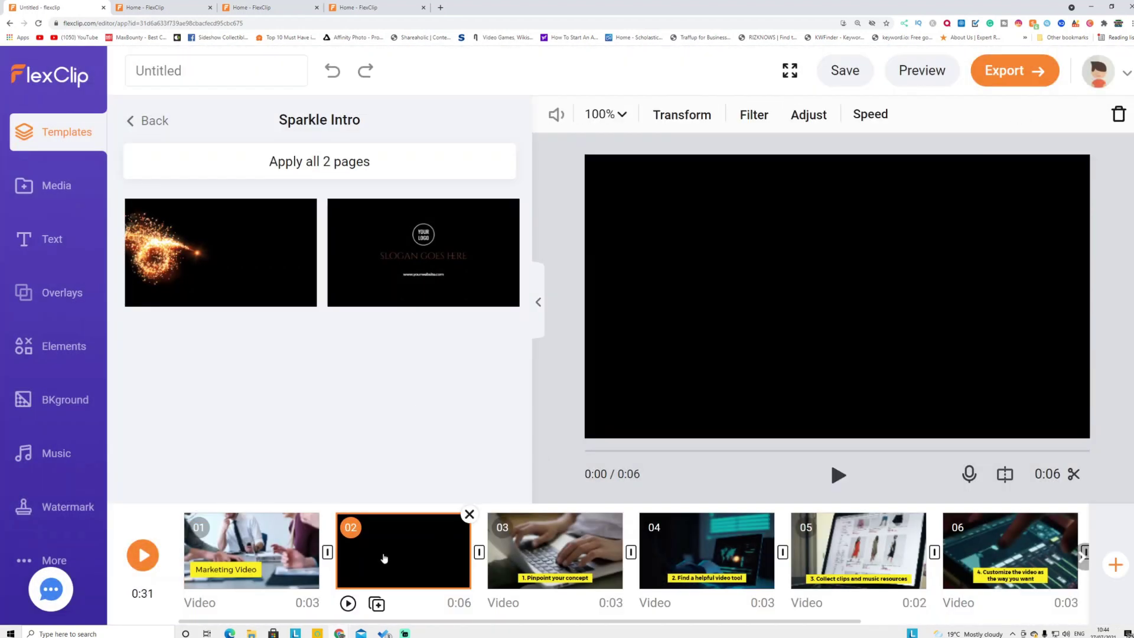
drag(289, 549, 195, 551)
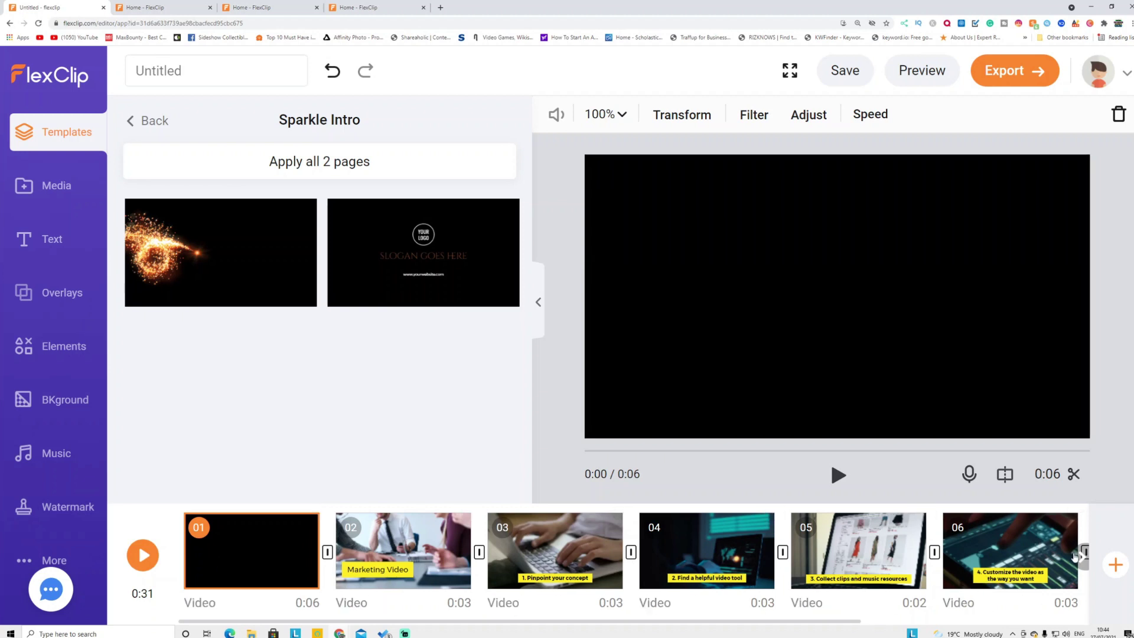
click(1037, 548)
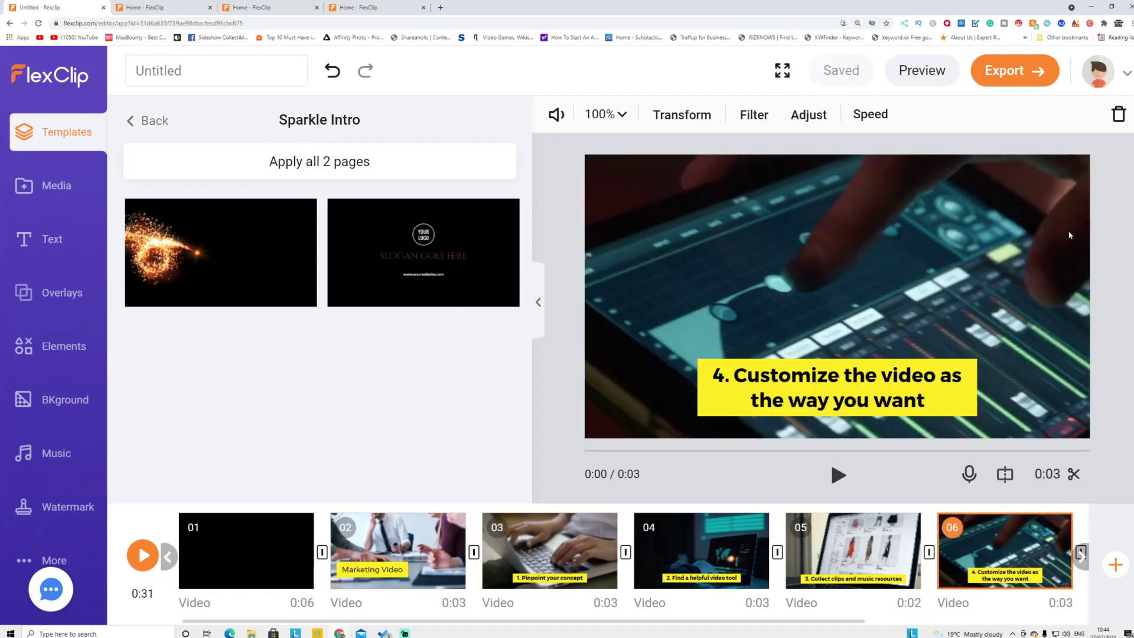
Delete scene 06's video footage, leaving the yellow LOGO NAME / yourwebsite.com background
click(1125, 116)
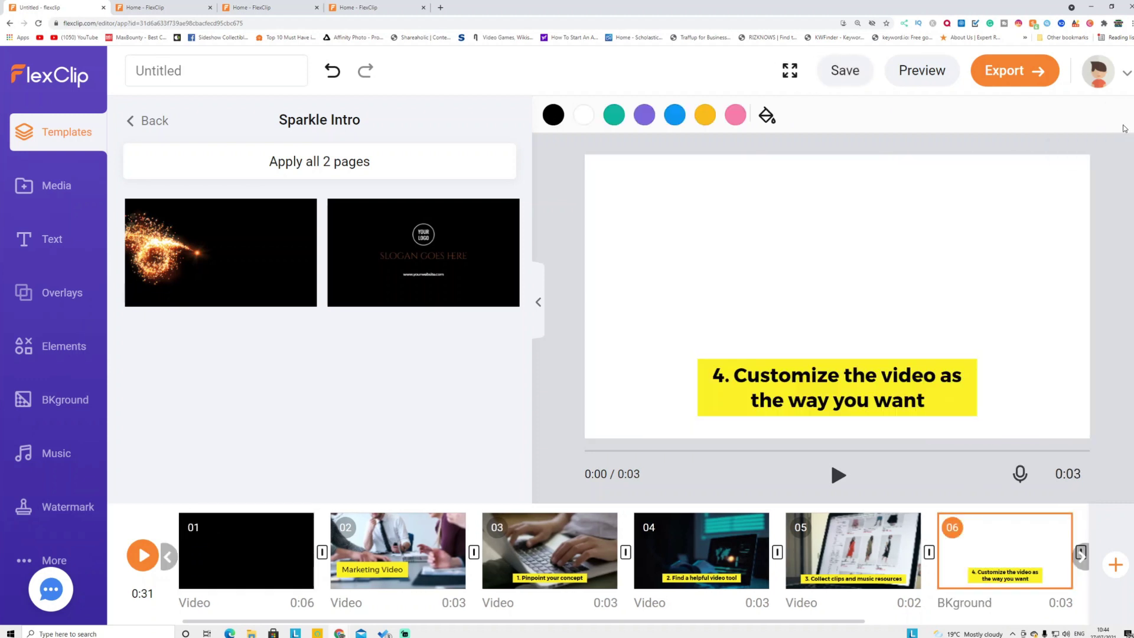
mouse_move(1072, 515)
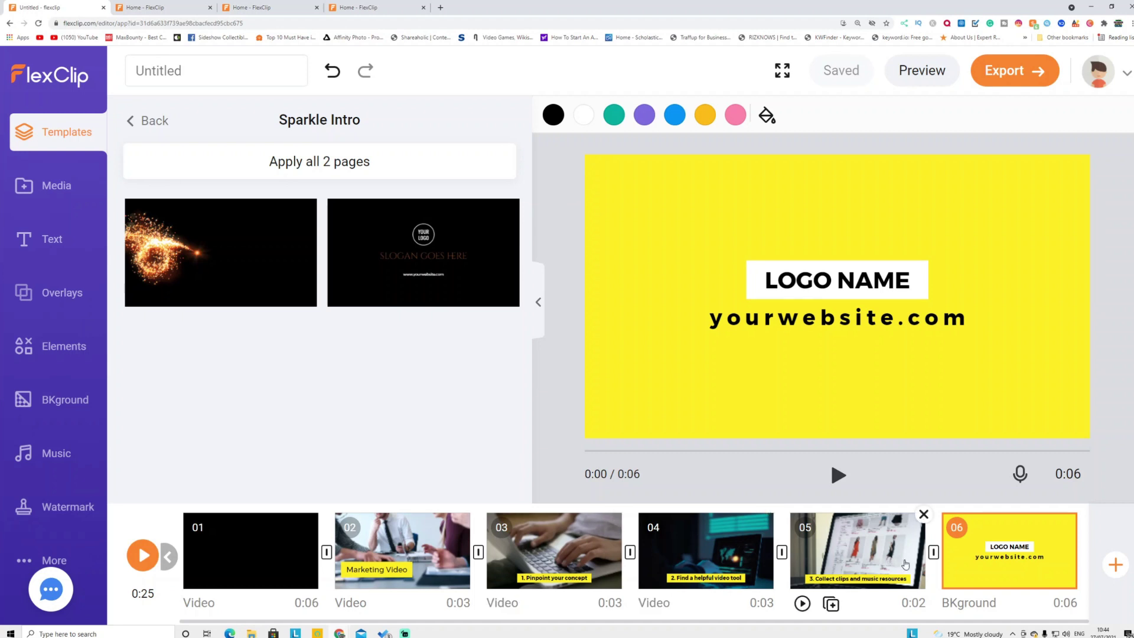
click(45, 185)
Add the 0:28 school kids clip from Education stock videos and drop it onto scene 06
click(204, 182)
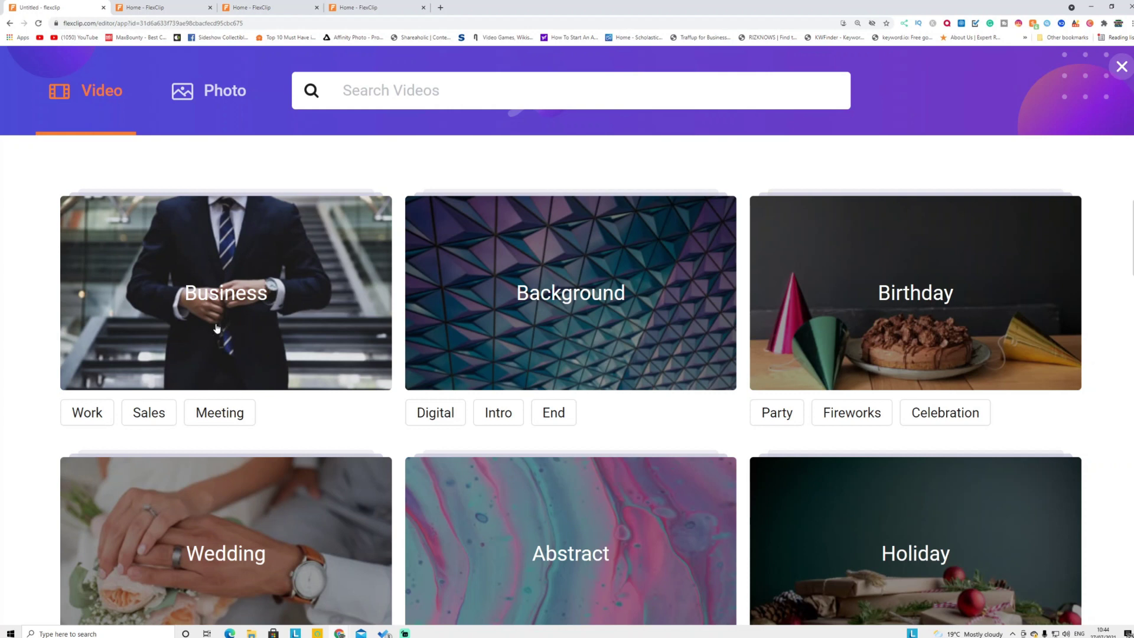
scroll(645, 411, down, 6)
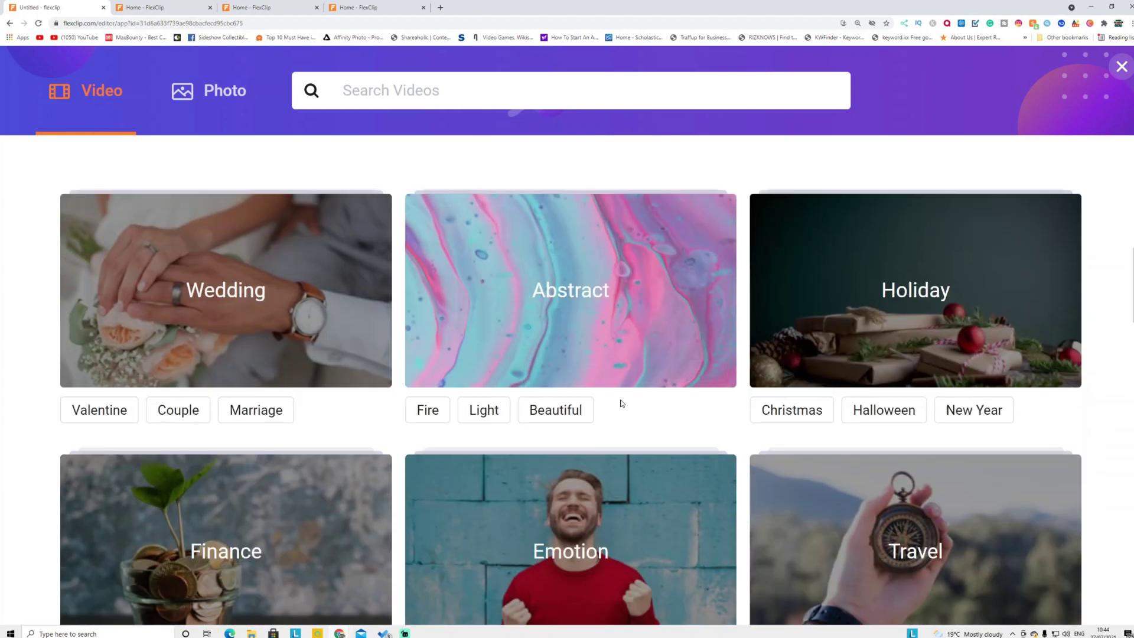
scroll(614, 409, up, 1)
scroll(613, 411, down, 9)
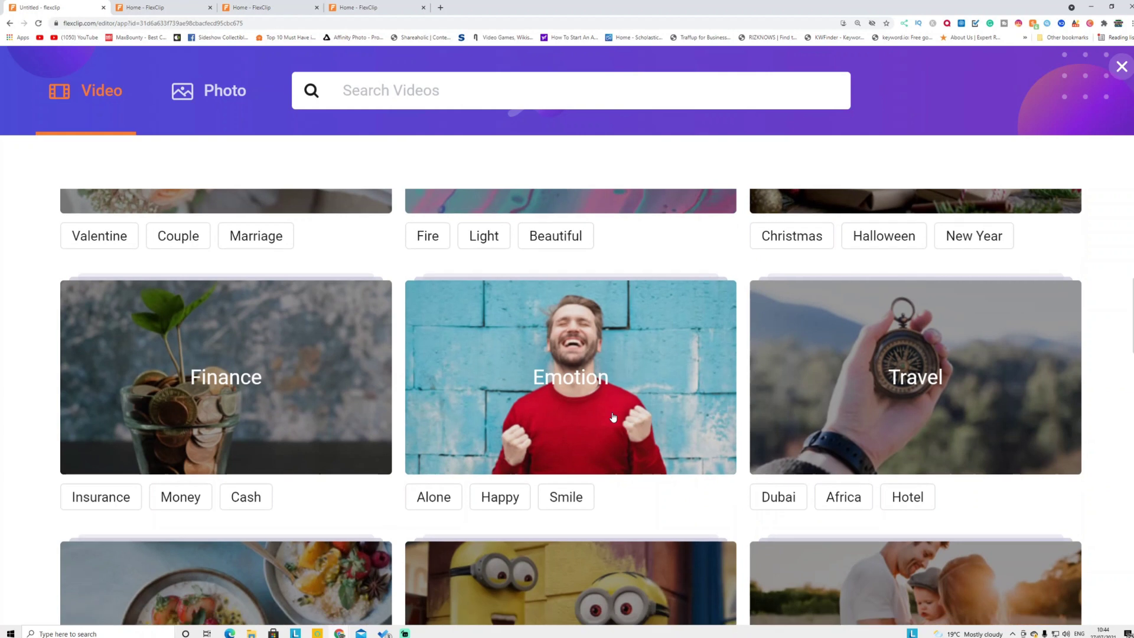
scroll(613, 413, down, 5)
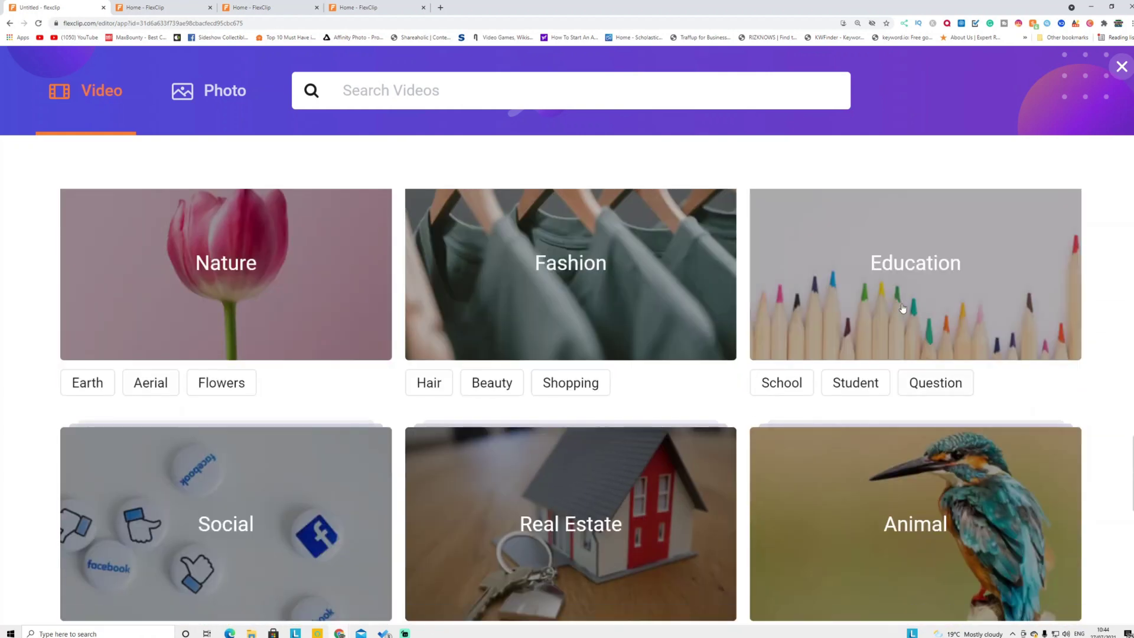
click(901, 306)
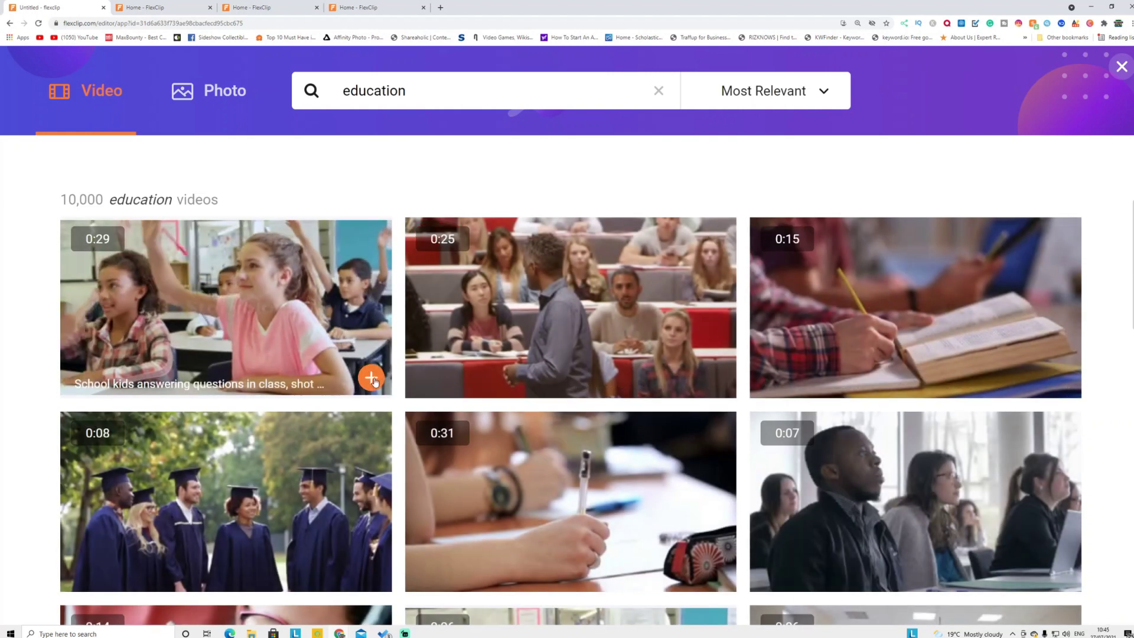
click(371, 378)
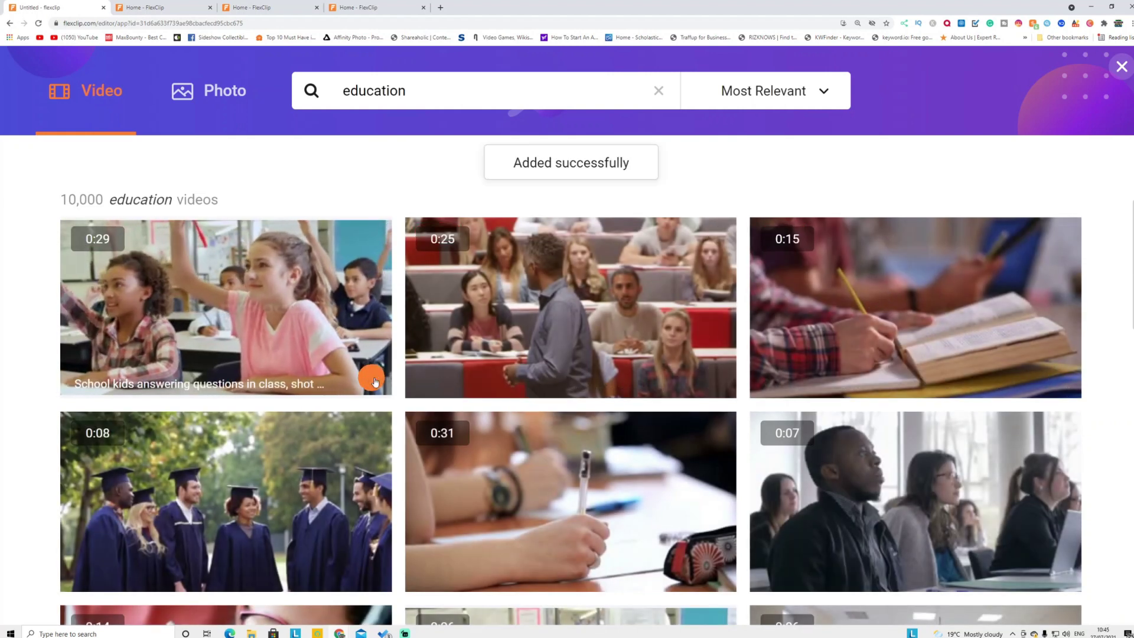
click(1122, 67)
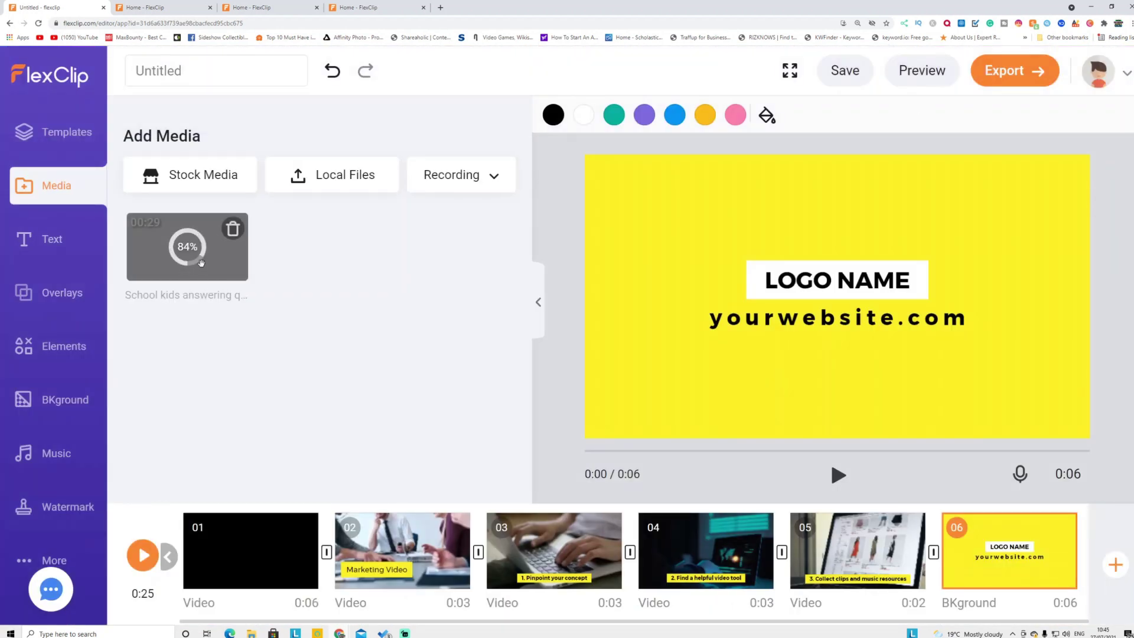
drag(200, 262, 1001, 534)
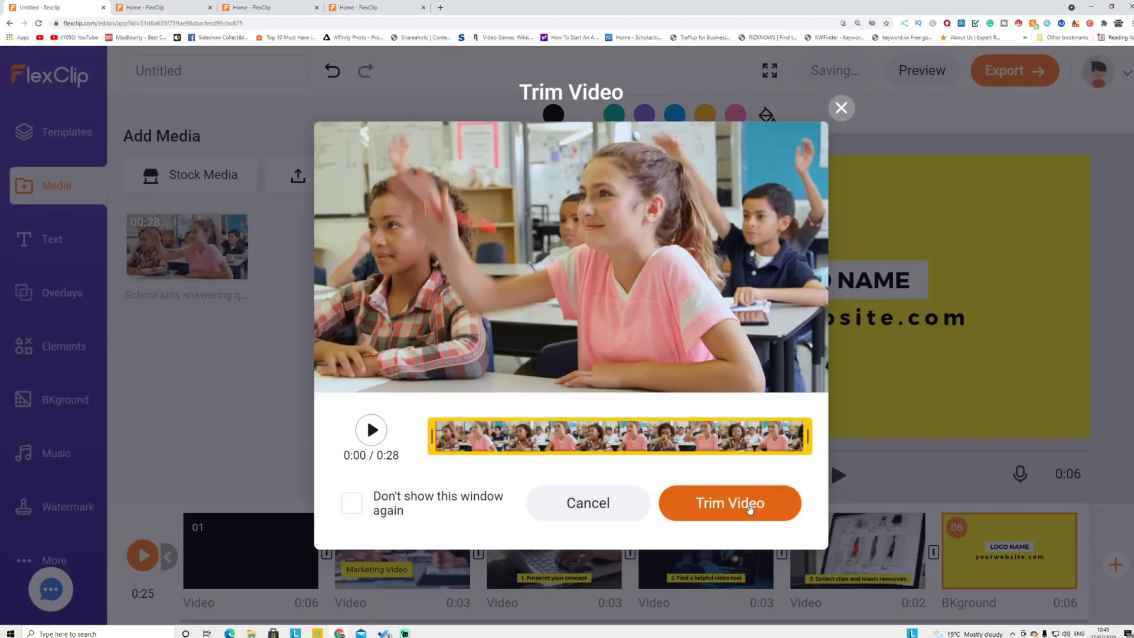
Accept the full school kids clip for scene 6 and review its Speed options
click(749, 509)
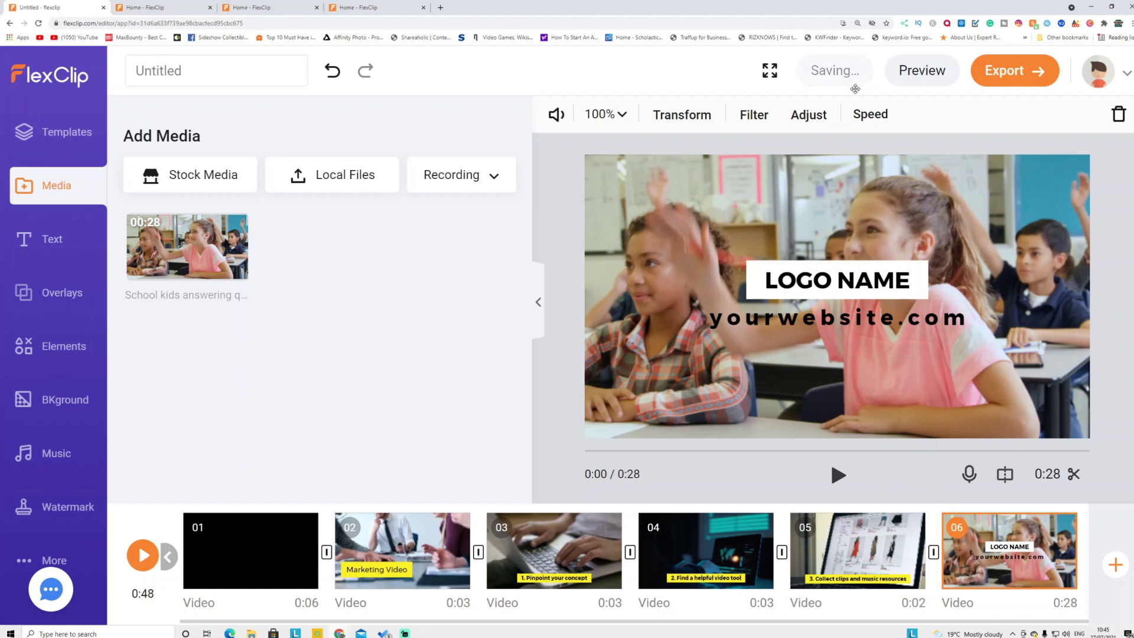
click(870, 114)
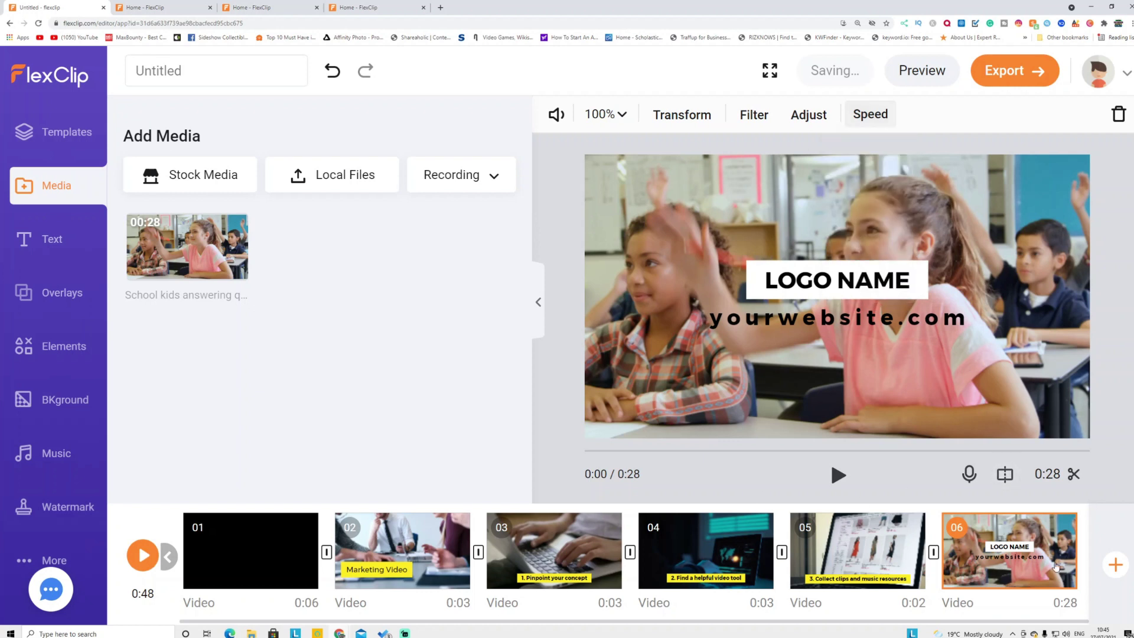
mouse_move(1040, 566)
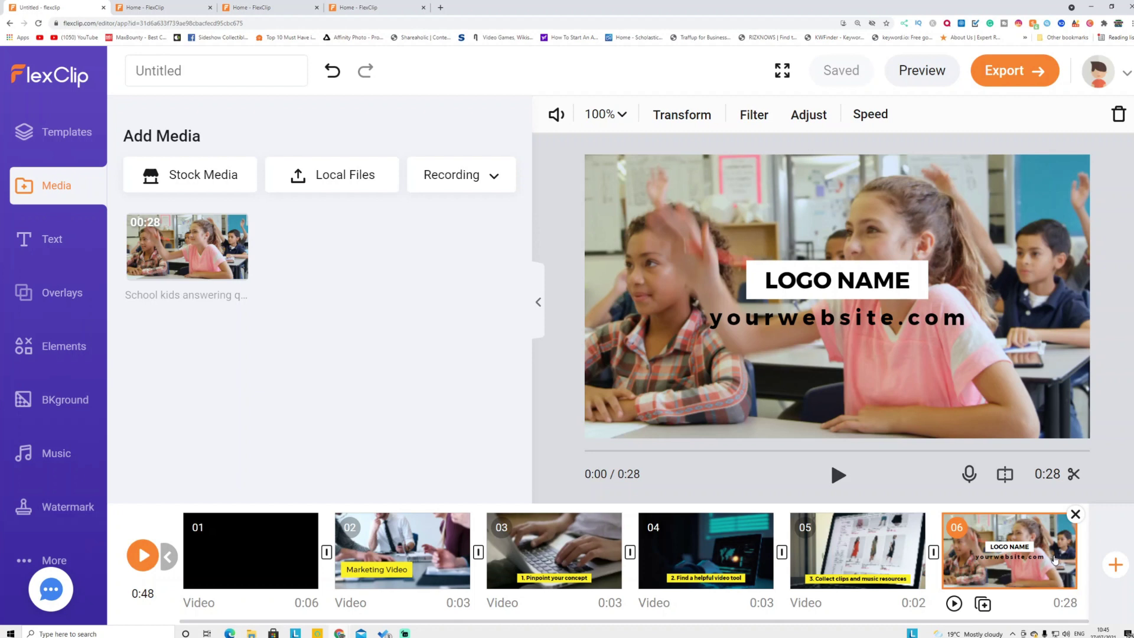
Trim scene 6's school kids clip from 0:28 down to 0:16
click(1056, 475)
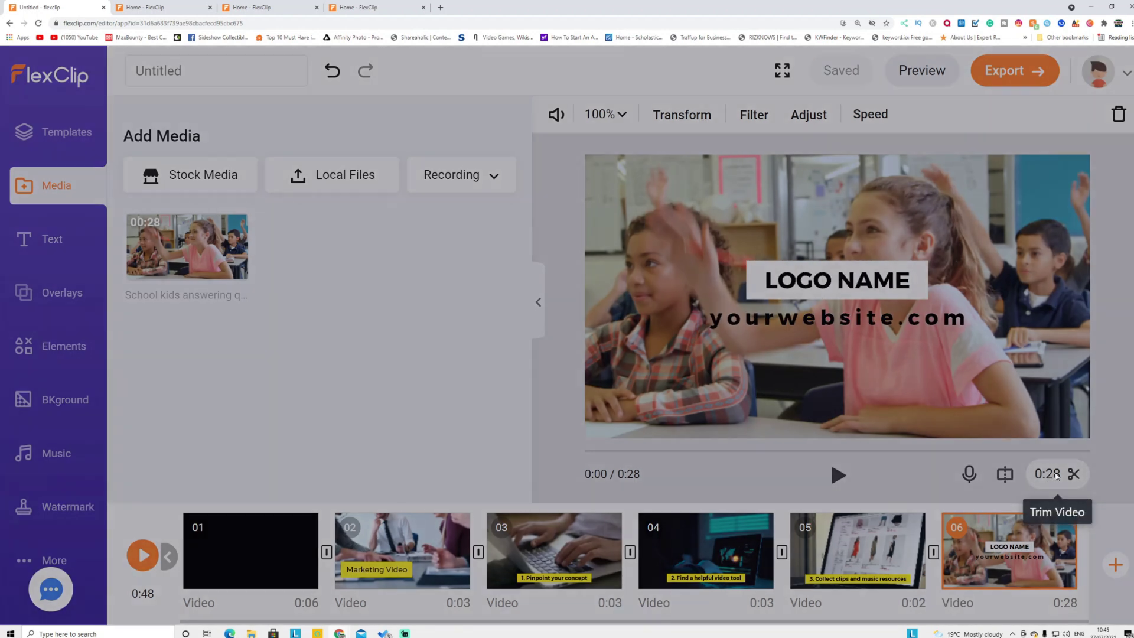
drag(803, 437, 653, 461)
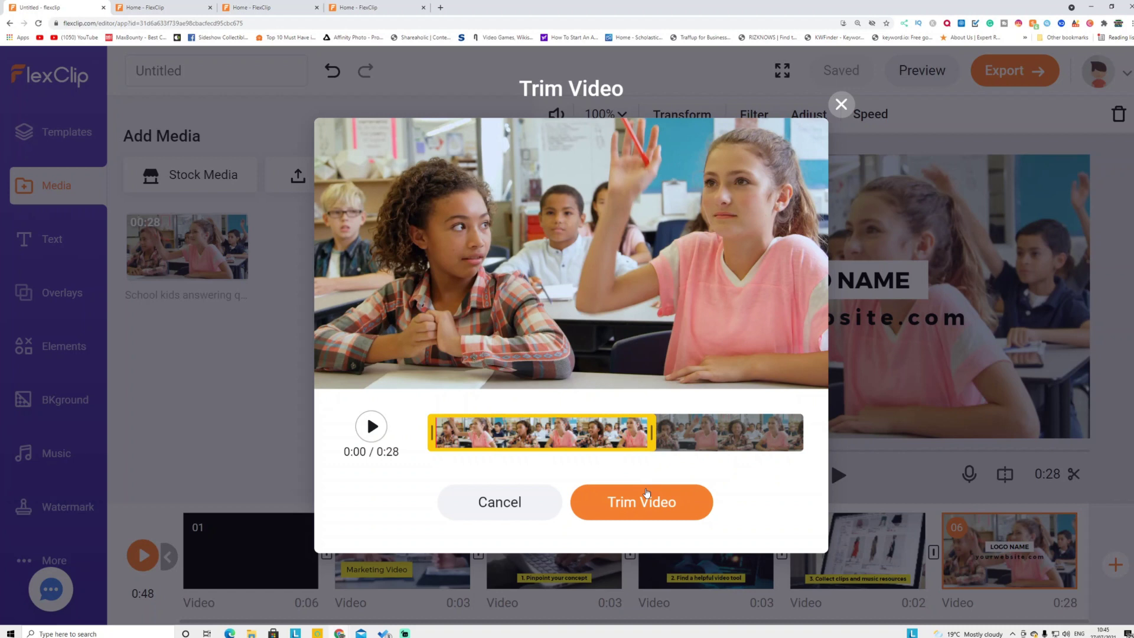
click(618, 504)
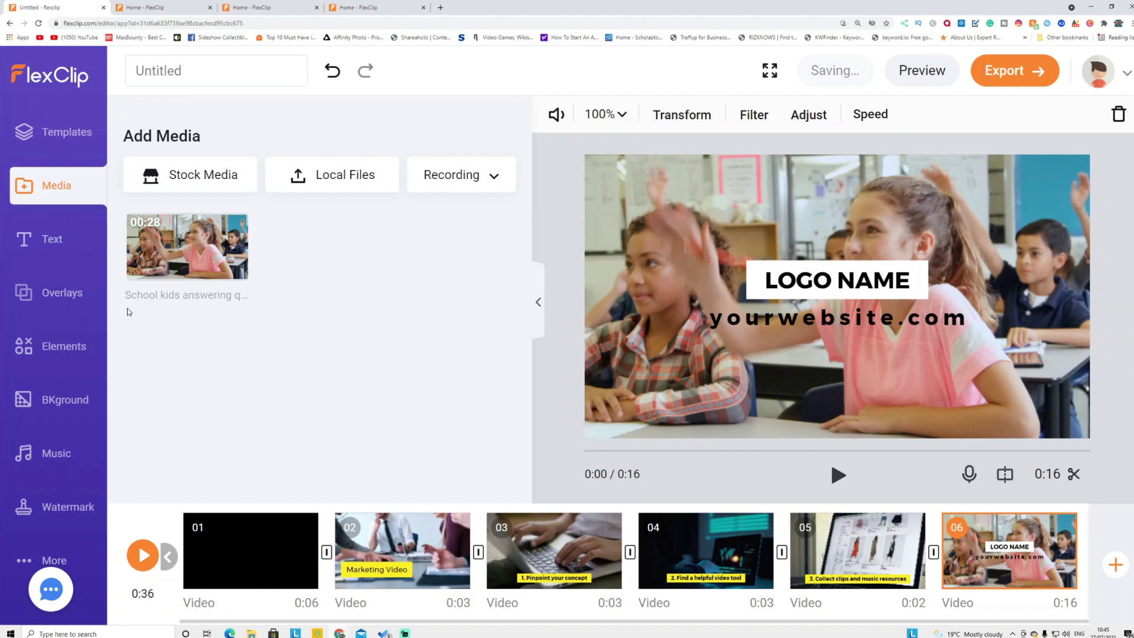
mouse_move(149, 266)
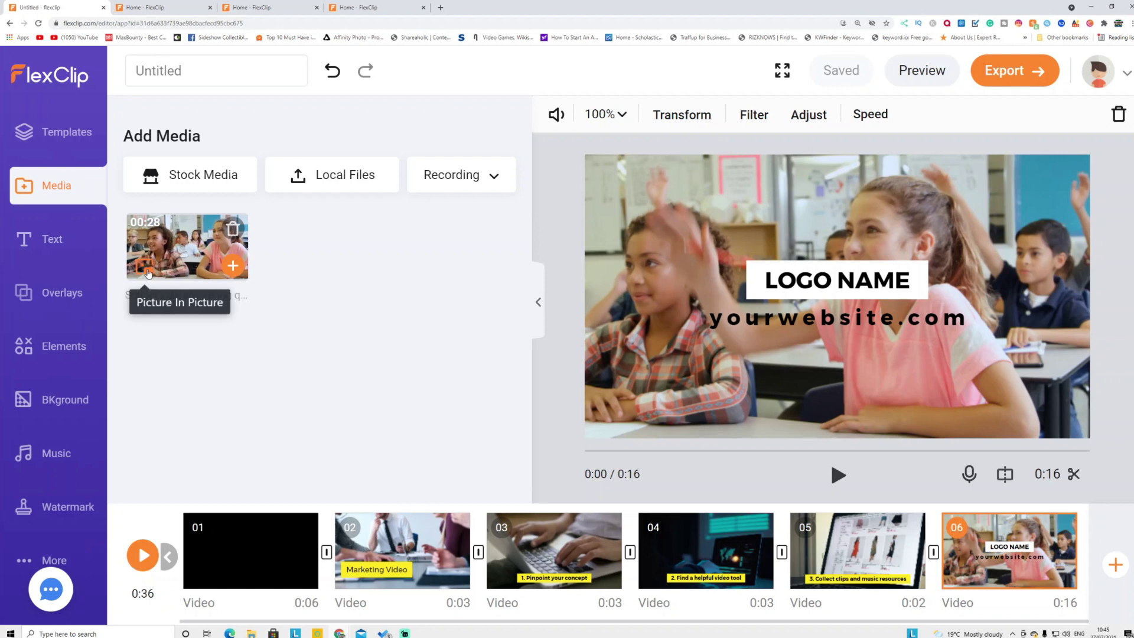
Add the school kids clip as picture-in-picture, reposition it, then delete it
click(147, 272)
drag(808, 300, 789, 317)
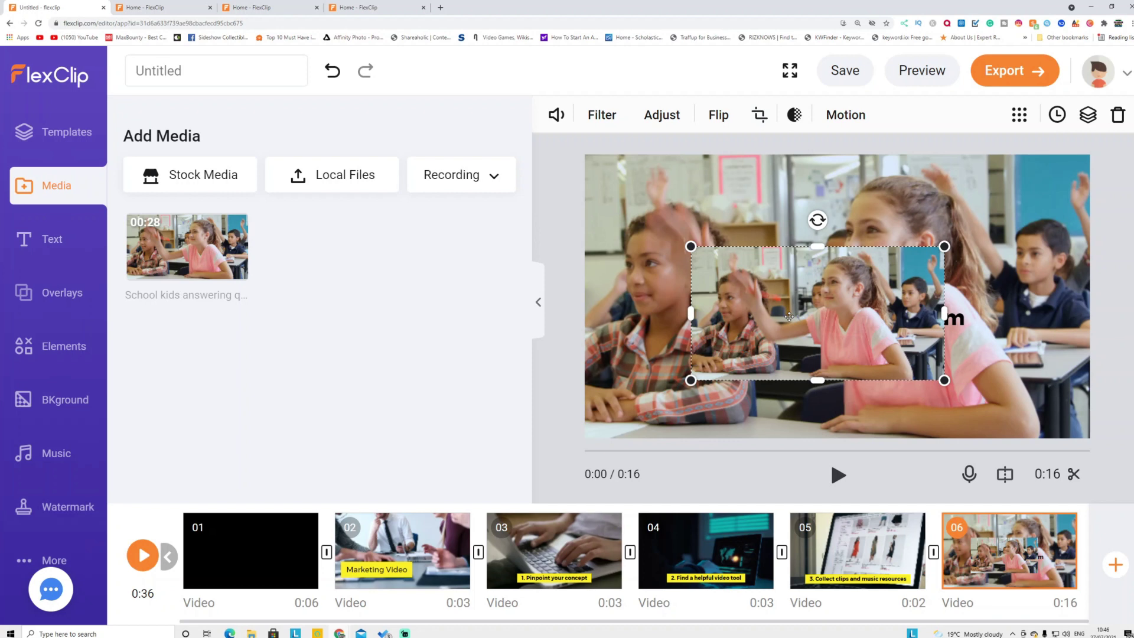
key(Delete)
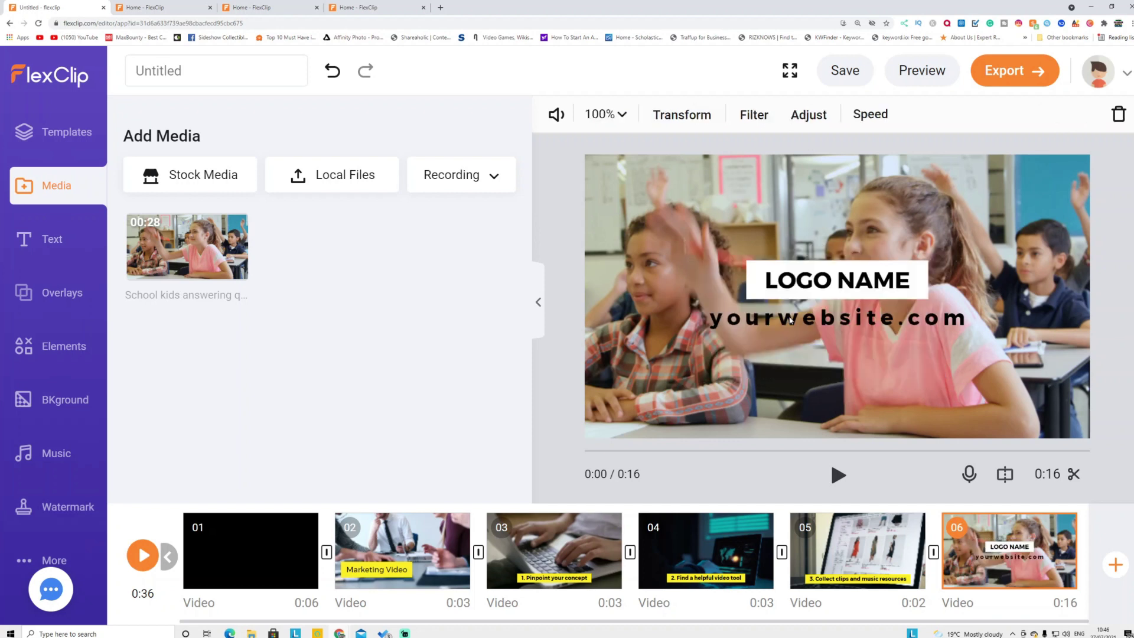
Browse the Text library down to the Dynamic Text presets like Quick Slide
click(53, 244)
scroll(340, 369, down, 3)
scroll(340, 369, down, 4)
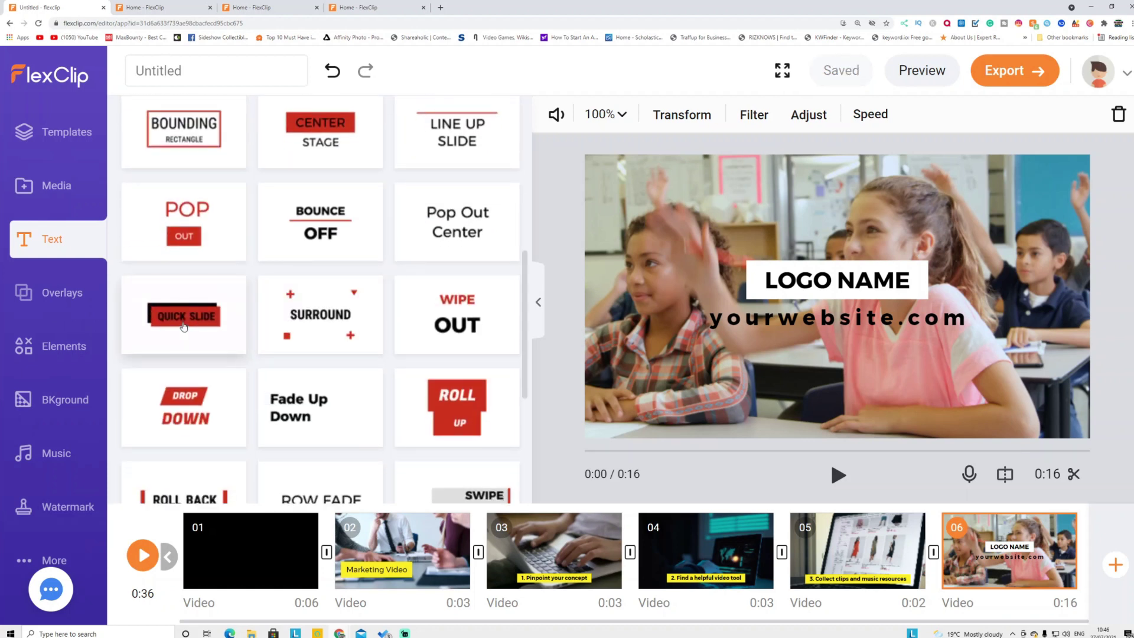
Add a Quick Slide title to scene 6 with main colour 79932E and sub colour 693838
click(156, 323)
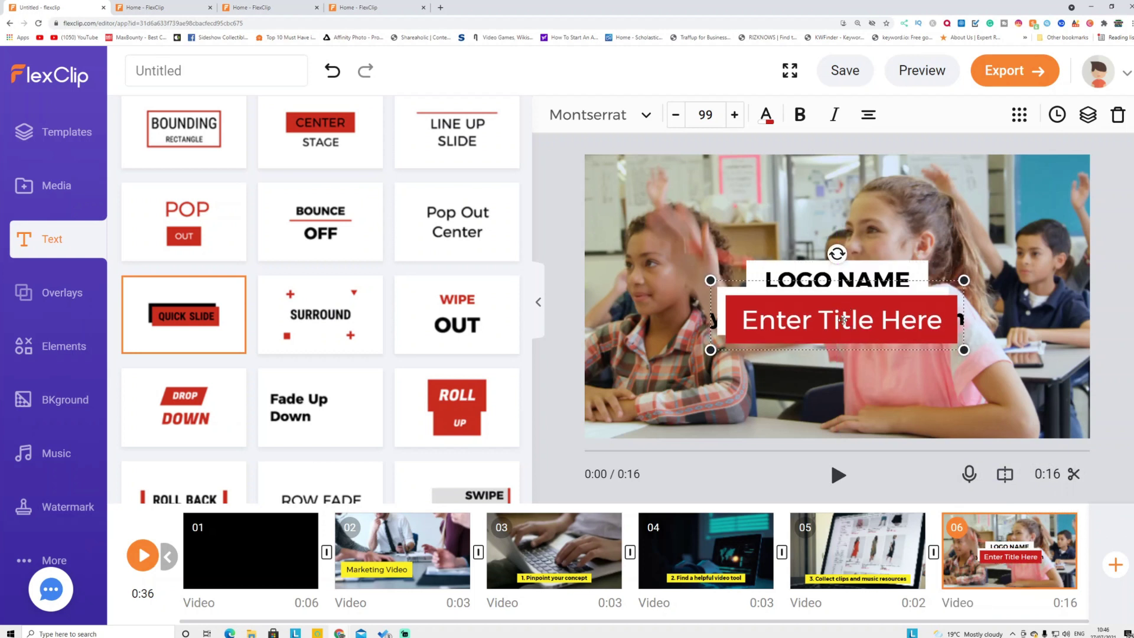
click(766, 114)
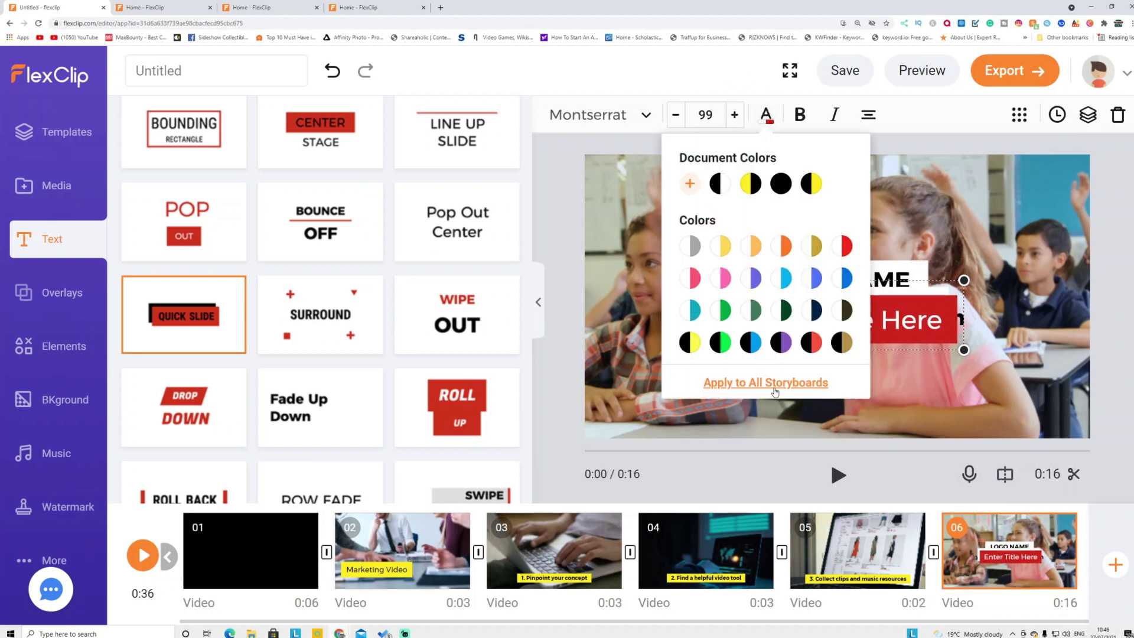
click(691, 185)
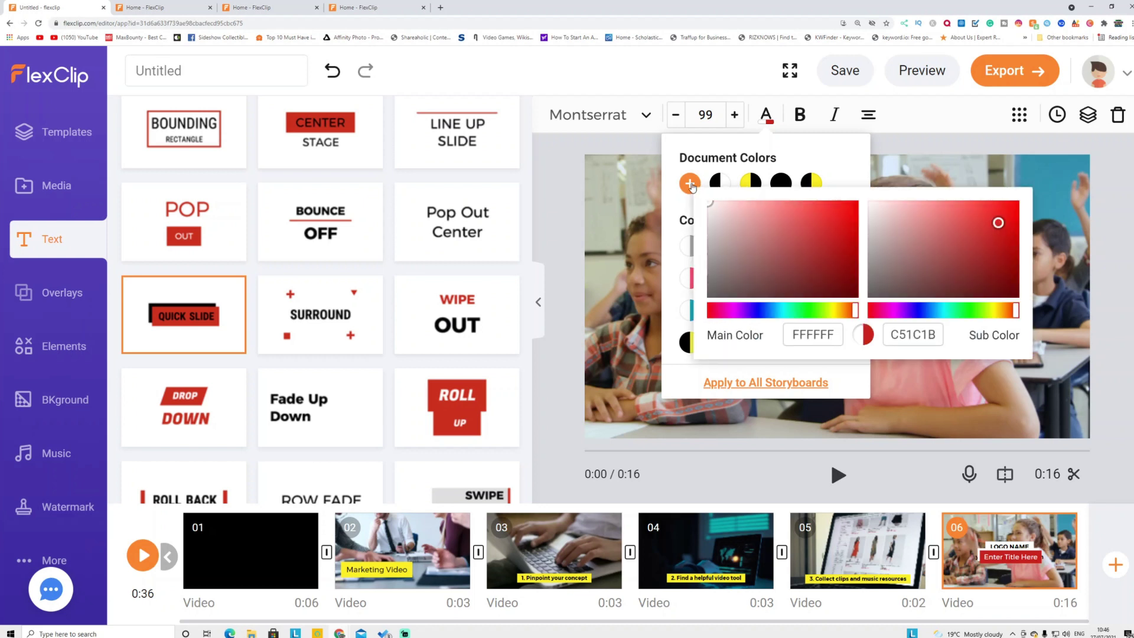
click(811, 241)
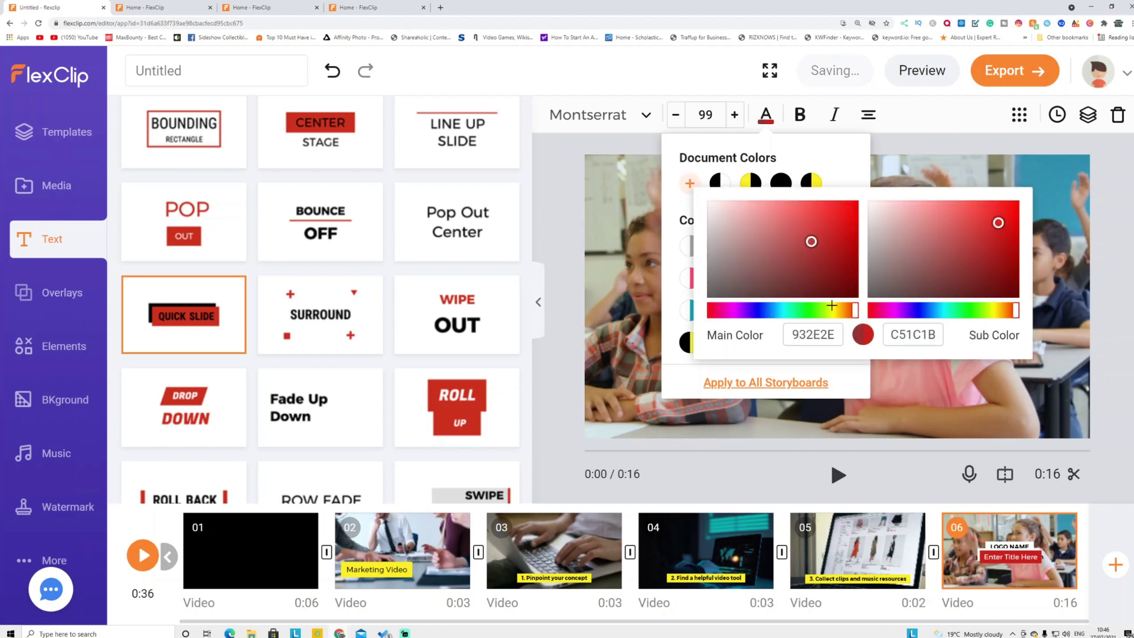
click(821, 307)
click(938, 257)
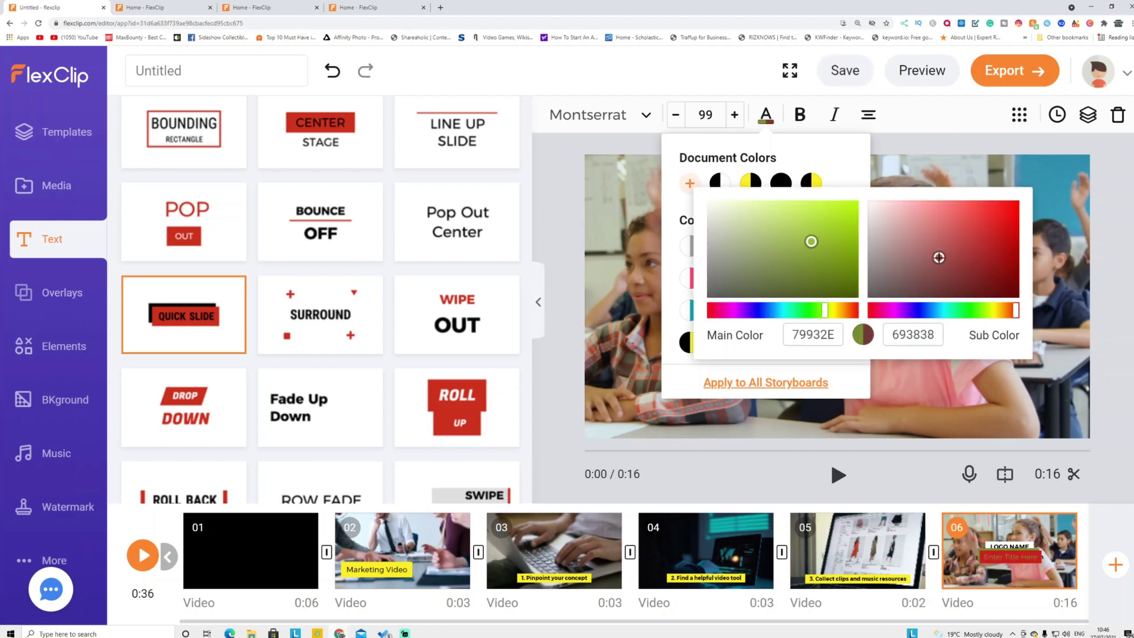
click(1081, 257)
scroll(428, 325, down, 4)
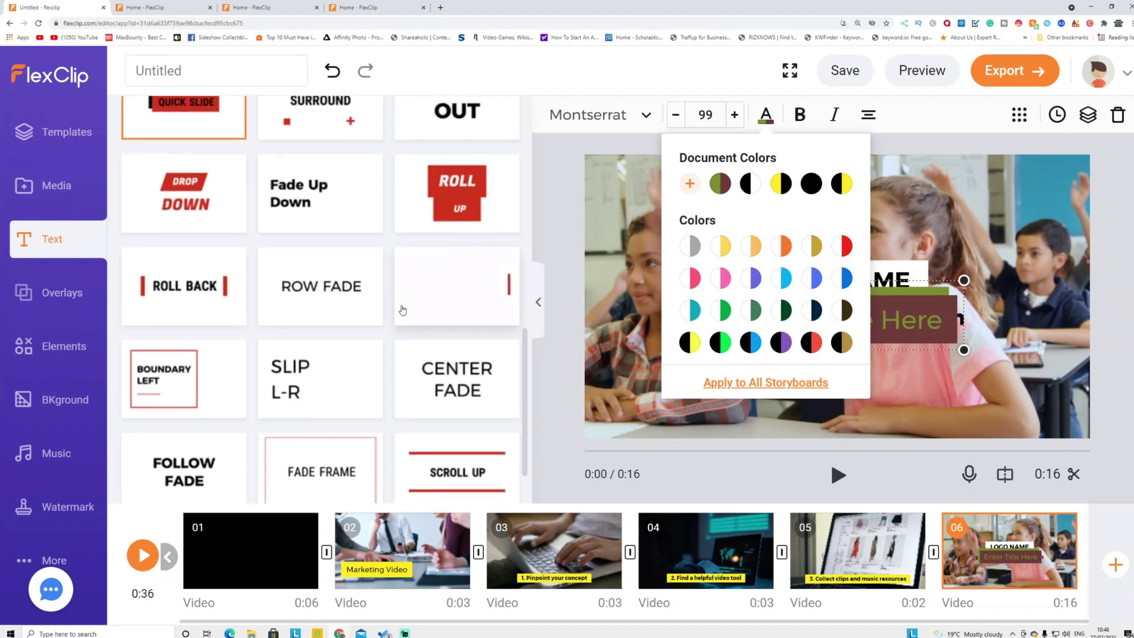
click(61, 294)
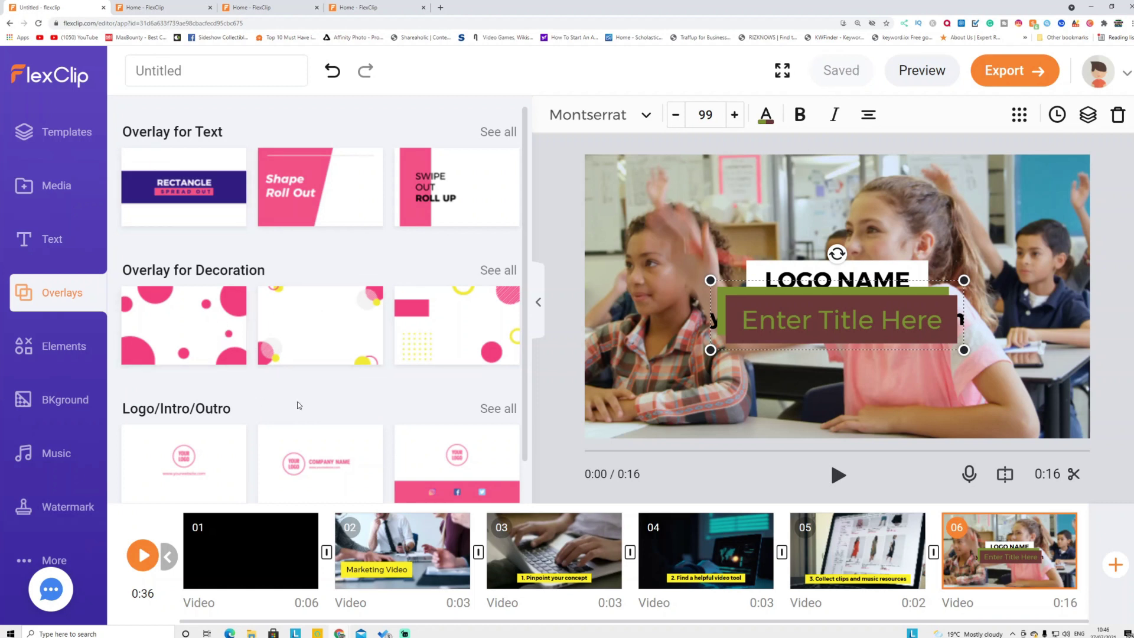
Browse the Overlays and Elements graphics, then bring up the background stock videos
scroll(328, 321, down, 1)
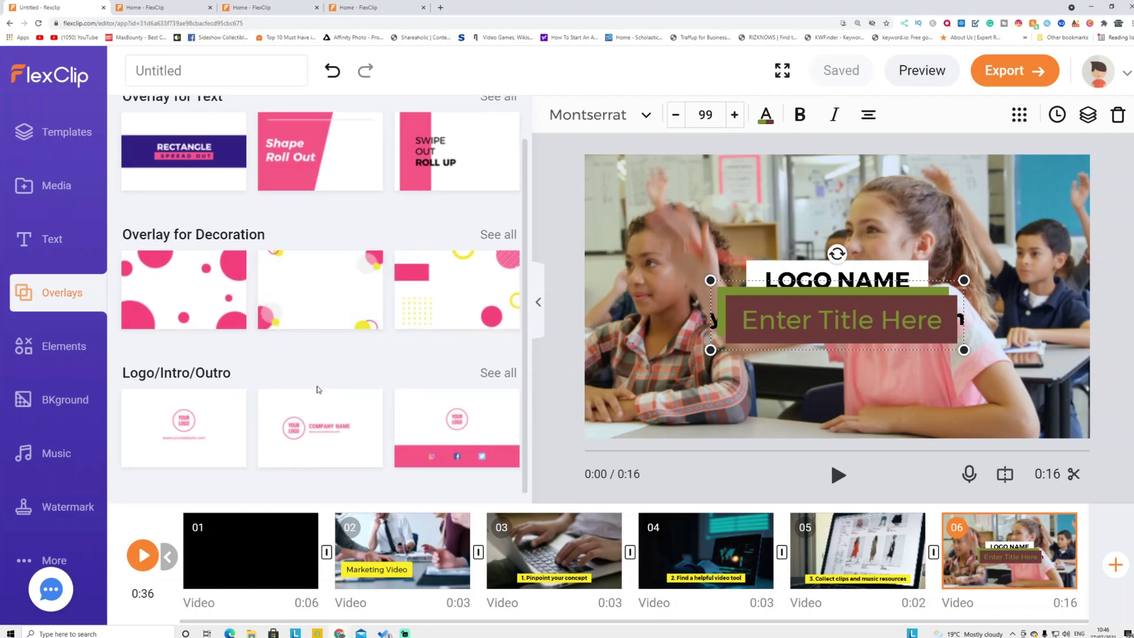
click(67, 347)
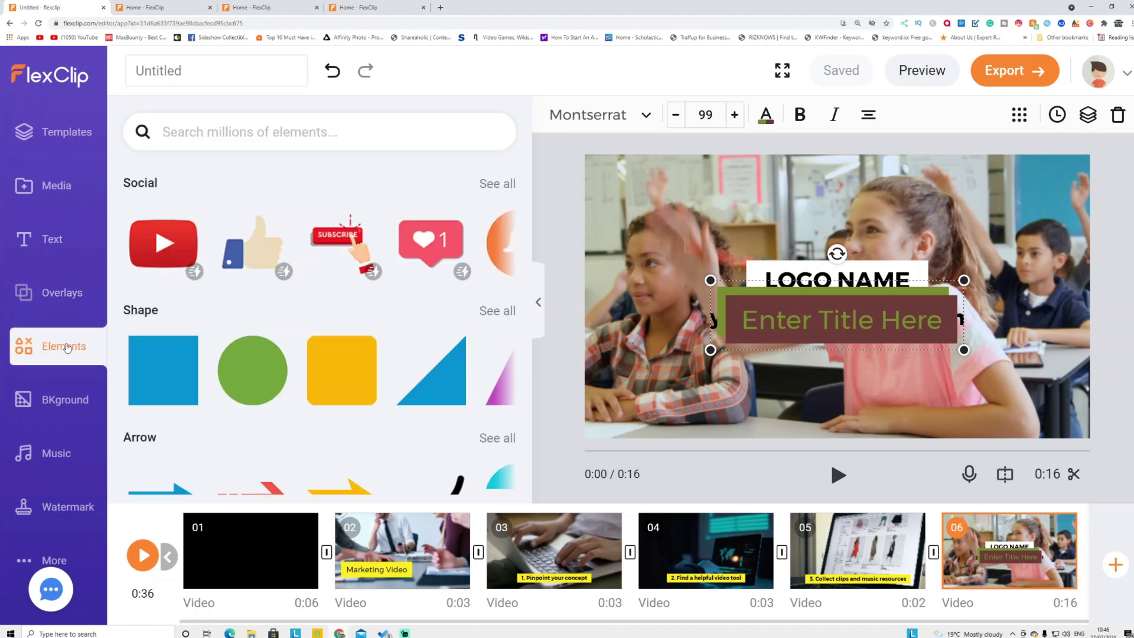
scroll(191, 285, down, 3)
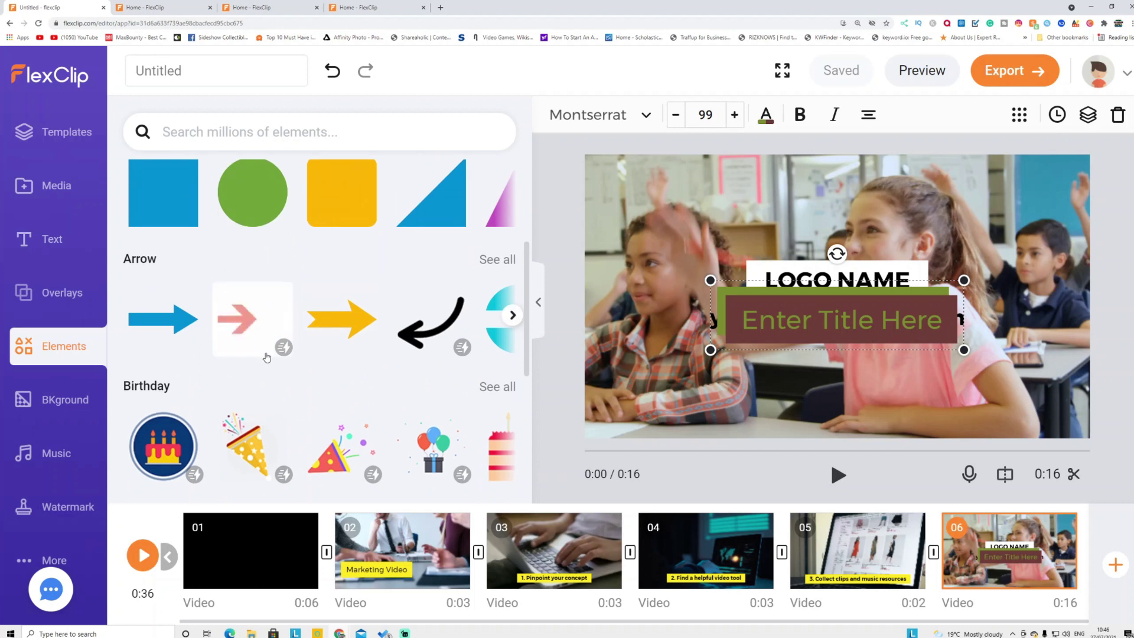
scroll(275, 354, down, 4)
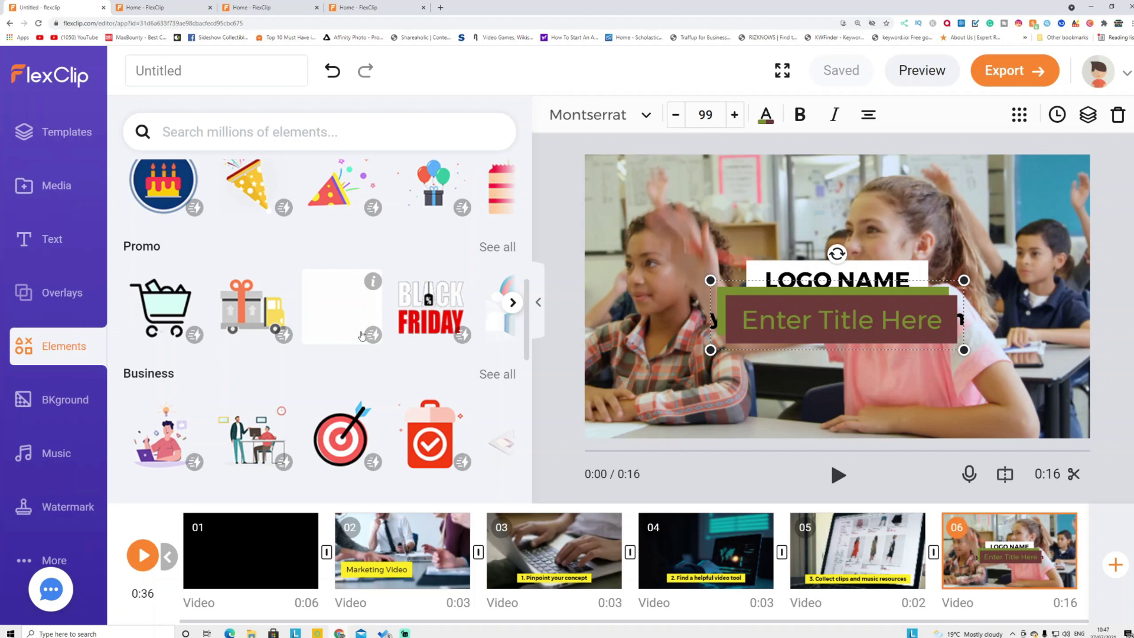
scroll(403, 343, down, 3)
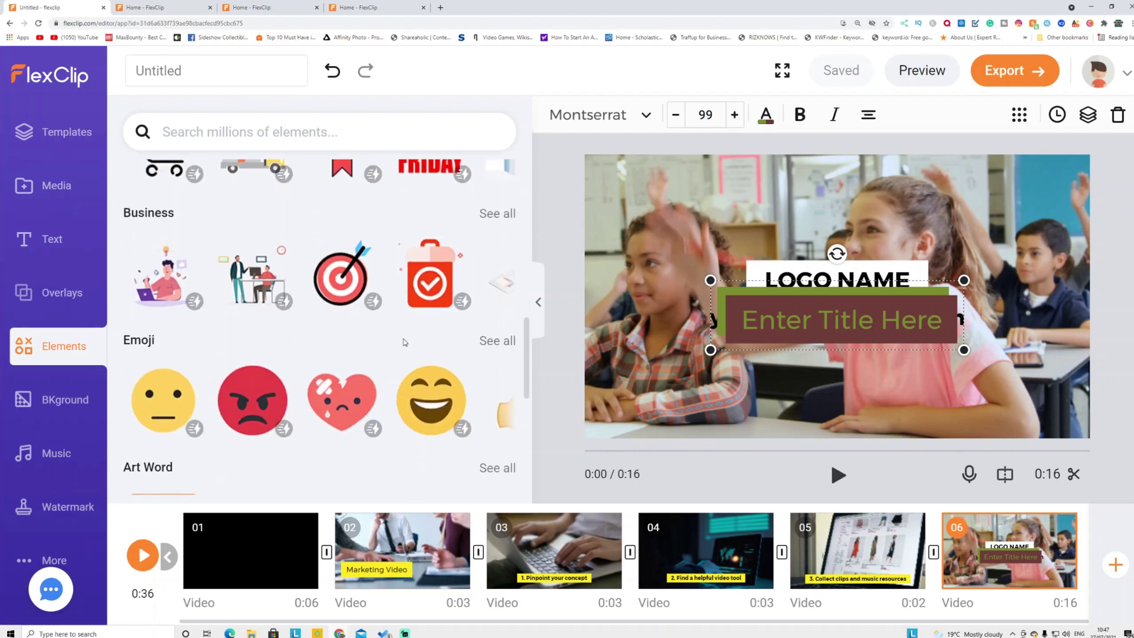
click(42, 408)
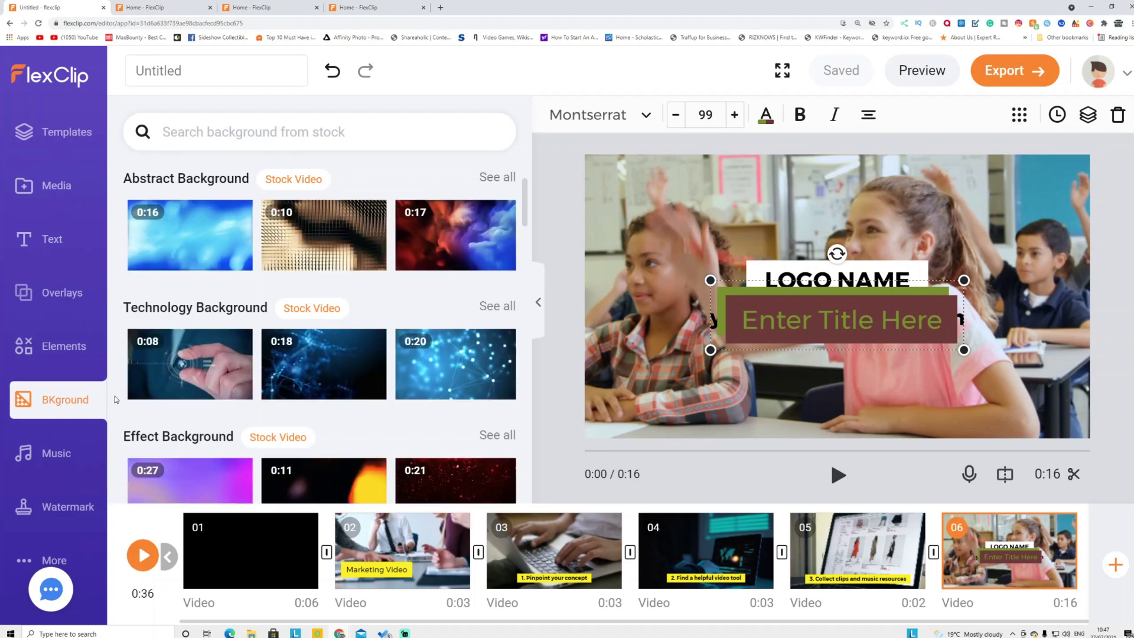
Remove the optimistic-keys music track from the project and confirm
click(74, 454)
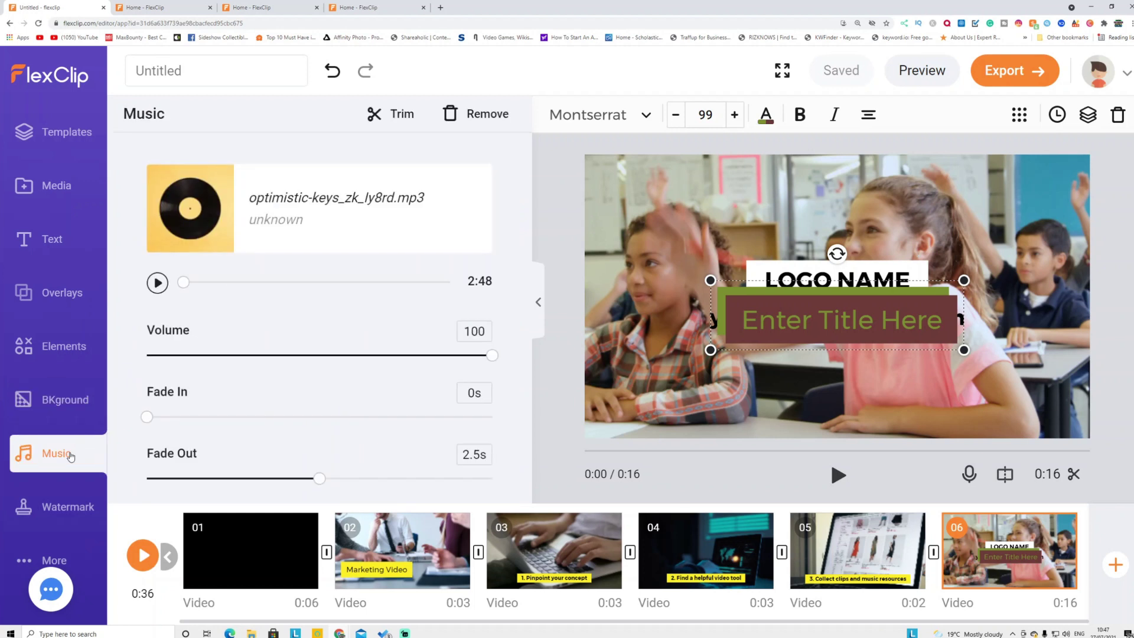
scroll(354, 266, down, 1)
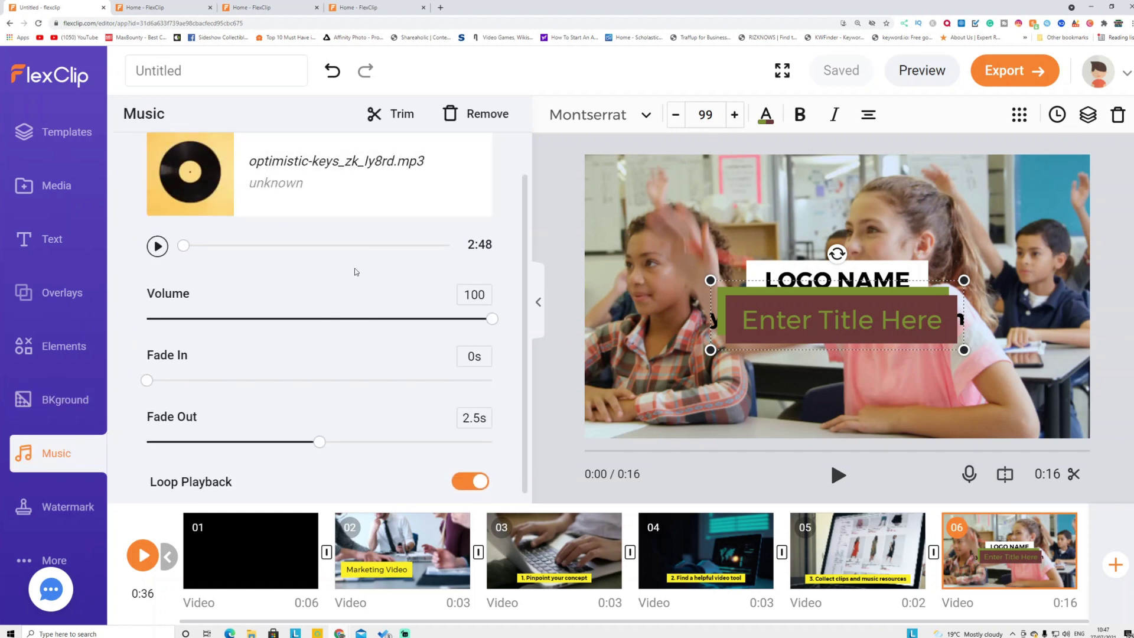
scroll(360, 265, up, 1)
click(464, 115)
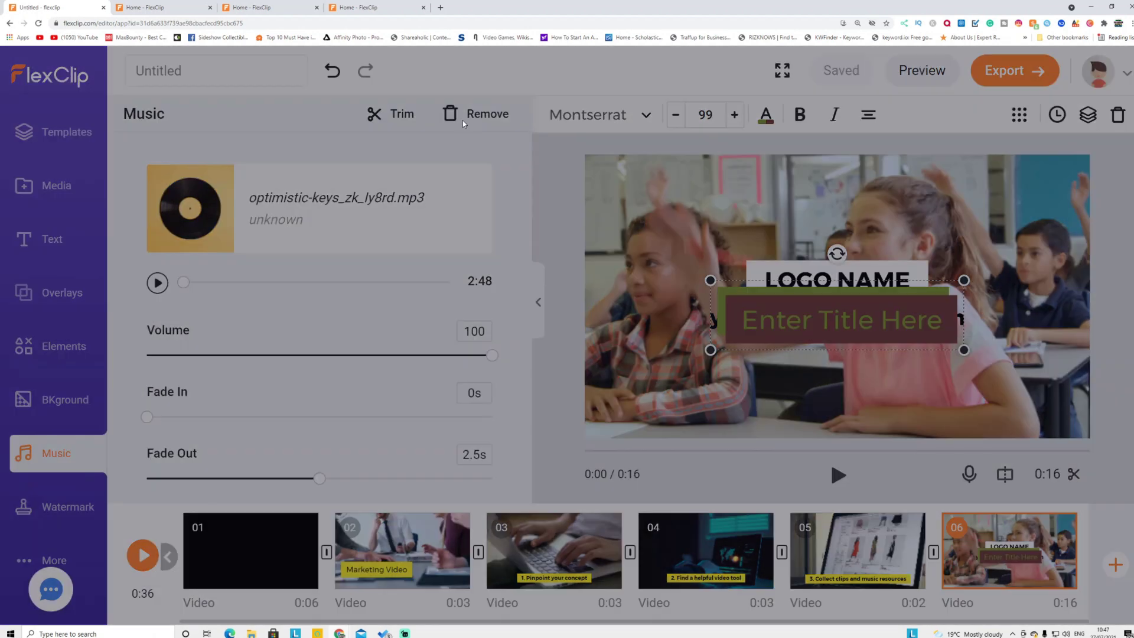
click(787, 387)
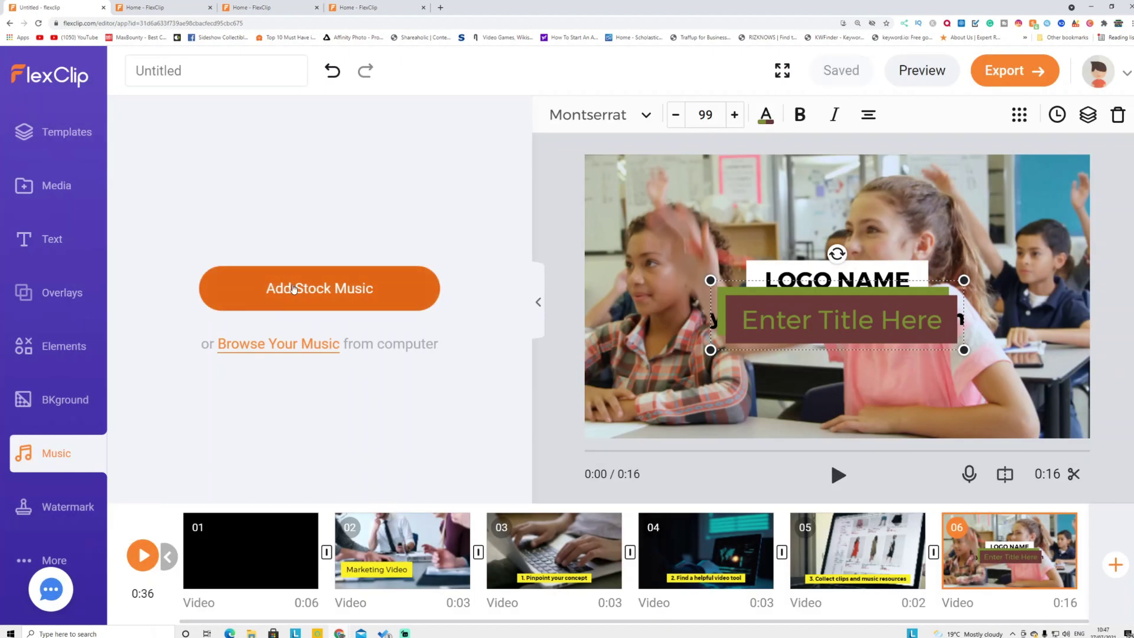
Browse the stock music library without adding anything, then begin a text watermark
click(313, 286)
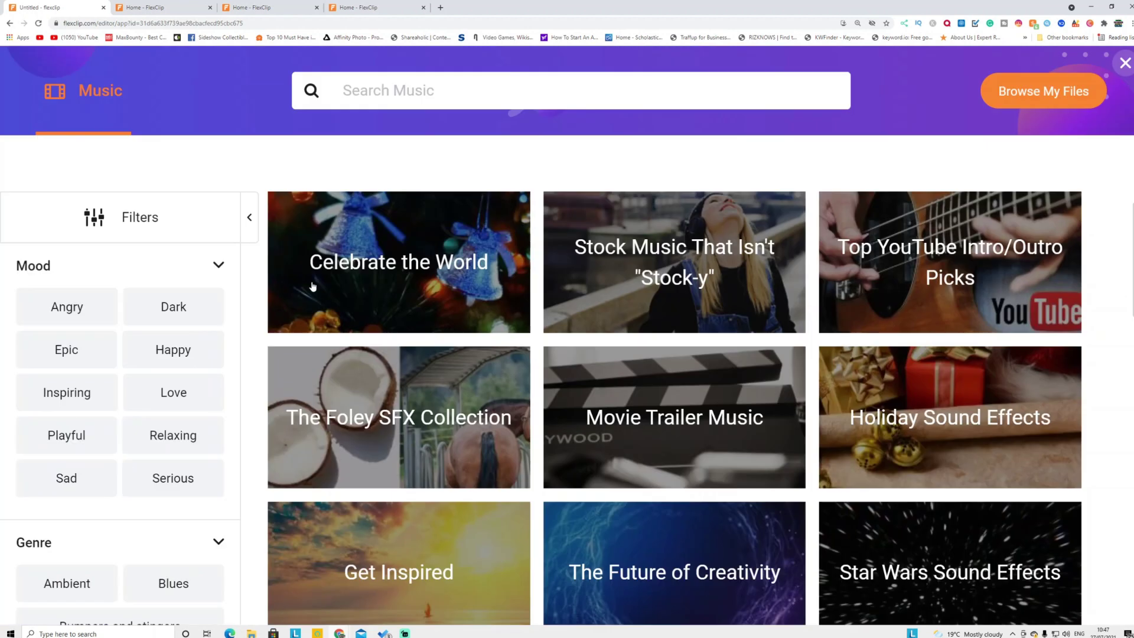
scroll(182, 380, down, 5)
scroll(184, 408, down, 2)
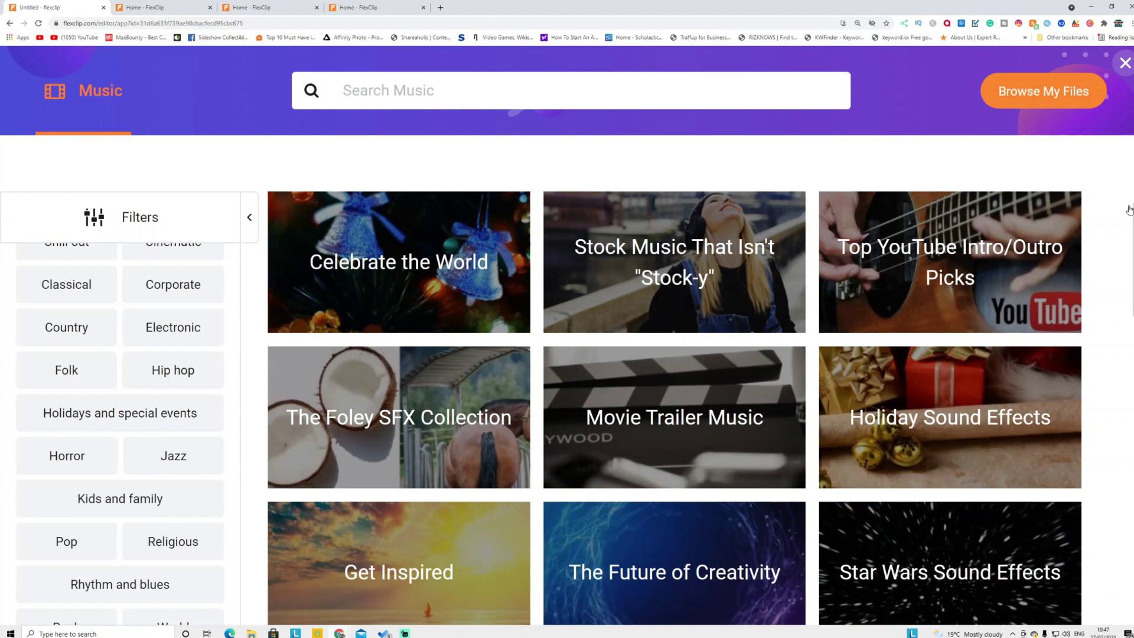
click(1125, 63)
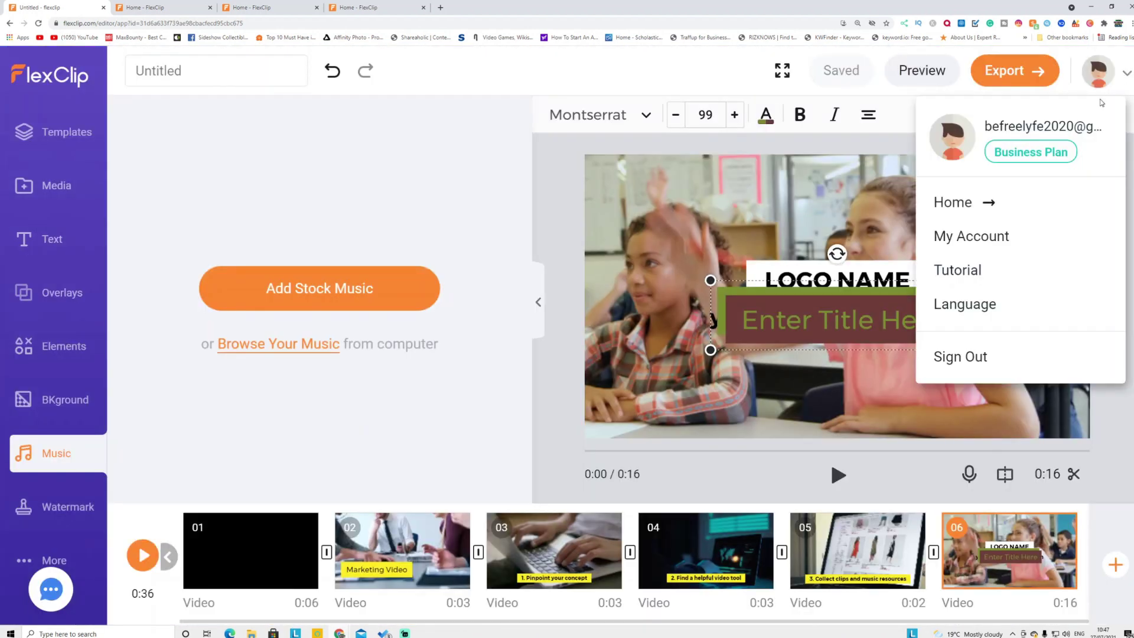
click(81, 514)
click(300, 212)
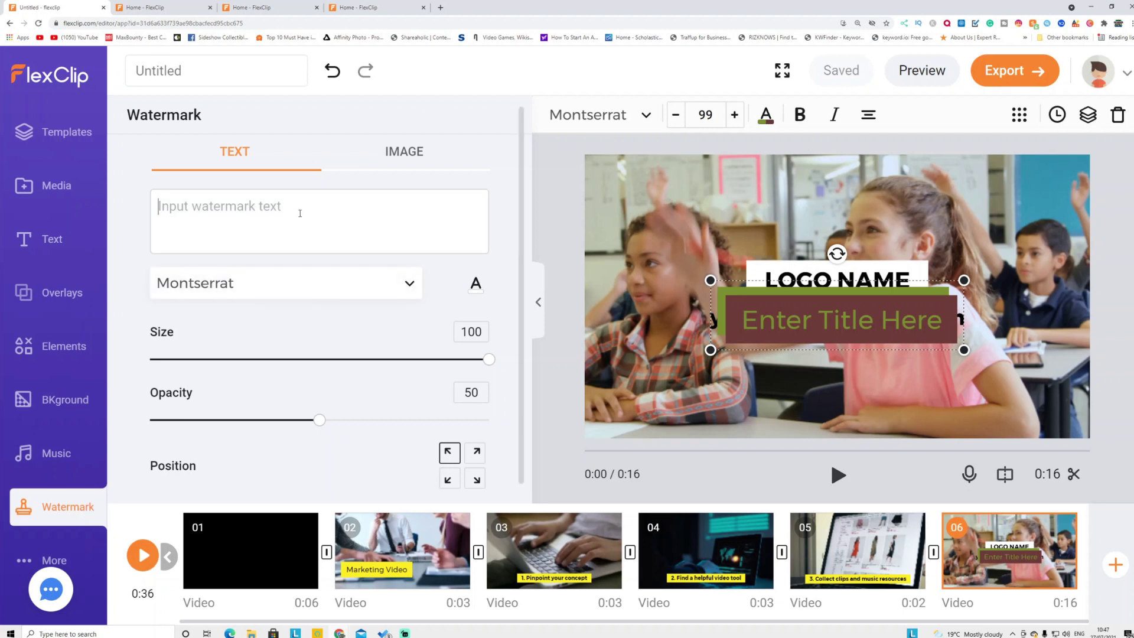
Add a HELLO watermark at size 57, bottom-left, opacity 13, and lower the title box
click(294, 363)
click(397, 420)
click(458, 477)
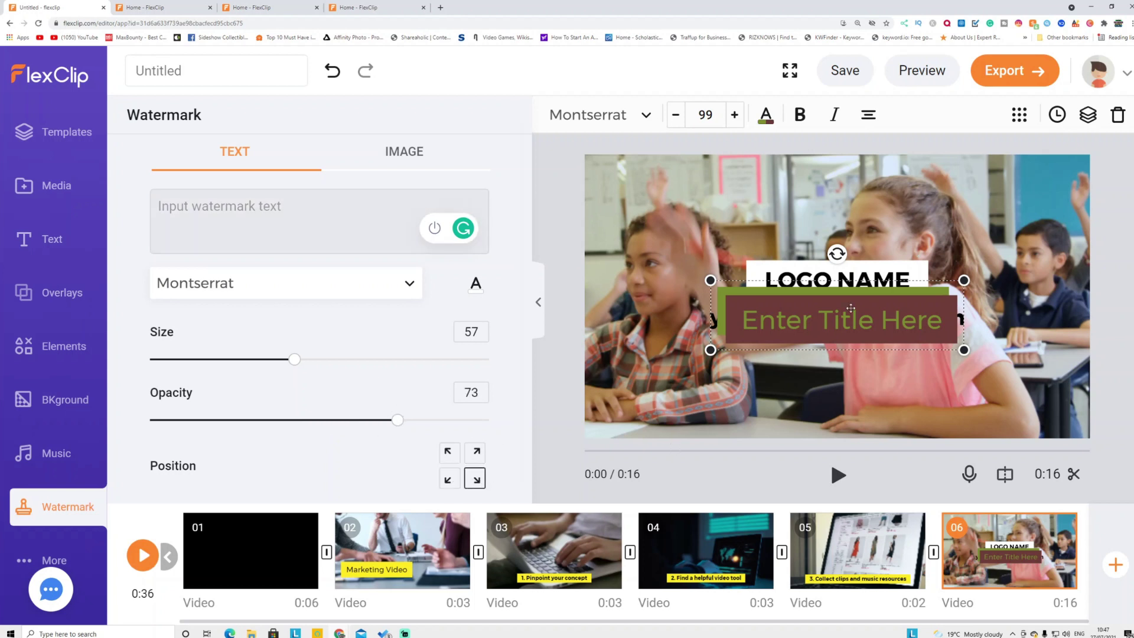
drag(851, 307, 835, 348)
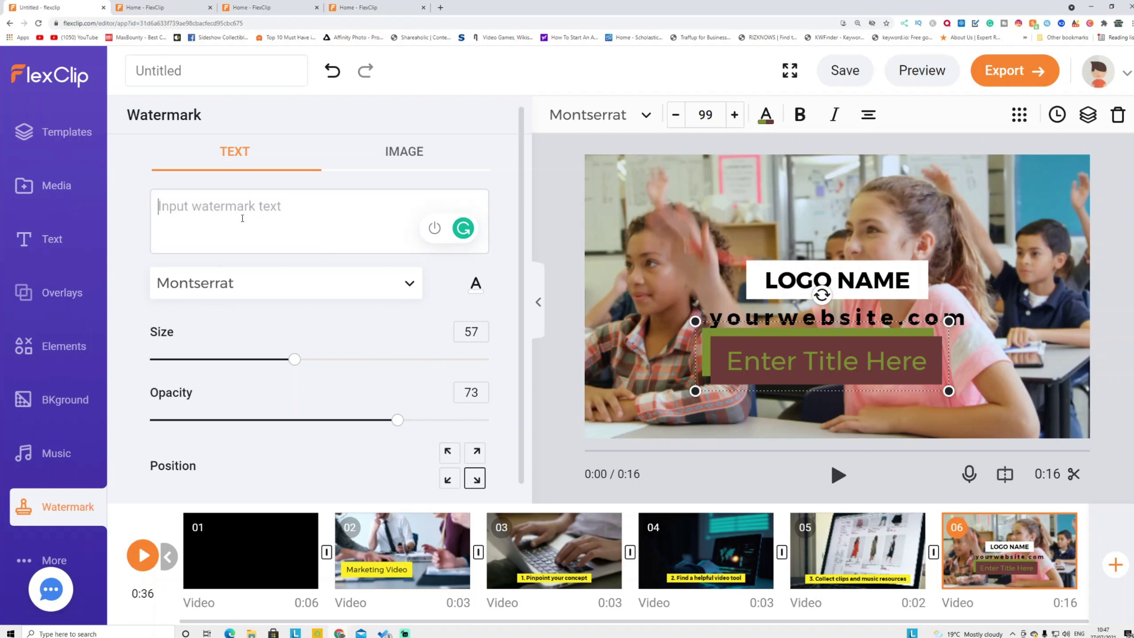
text(HELLO)
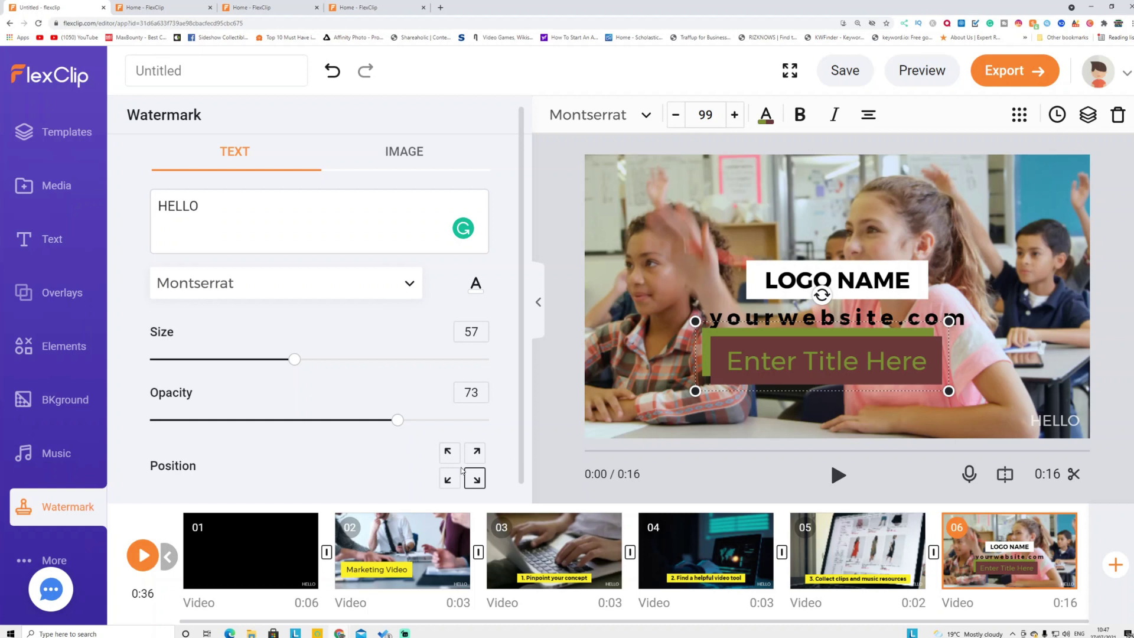
click(447, 482)
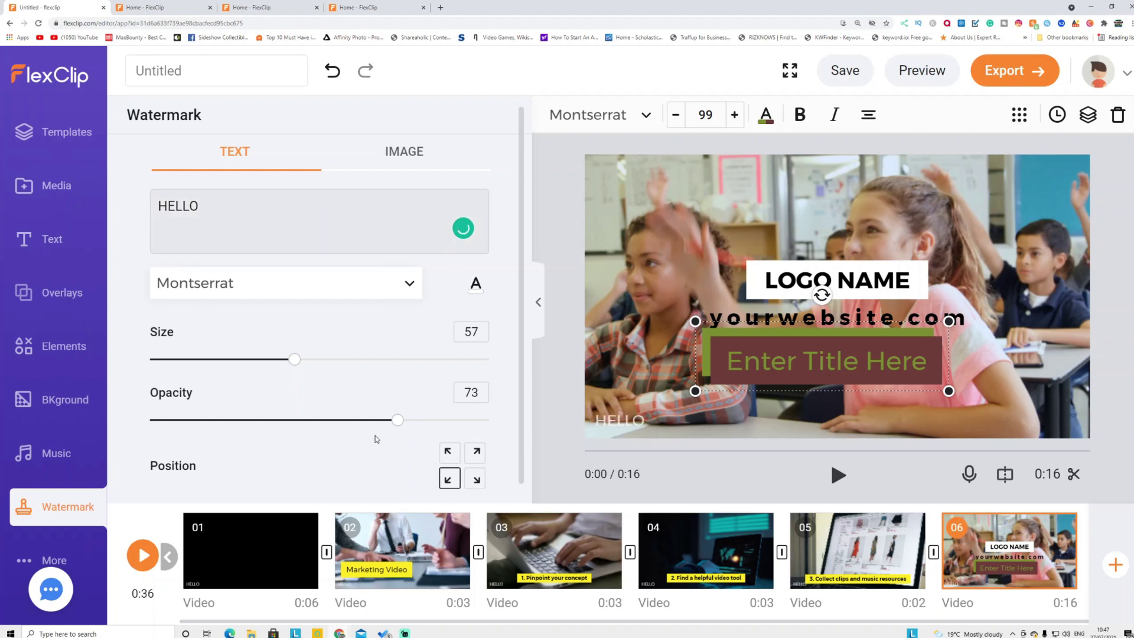
drag(405, 423, 197, 450)
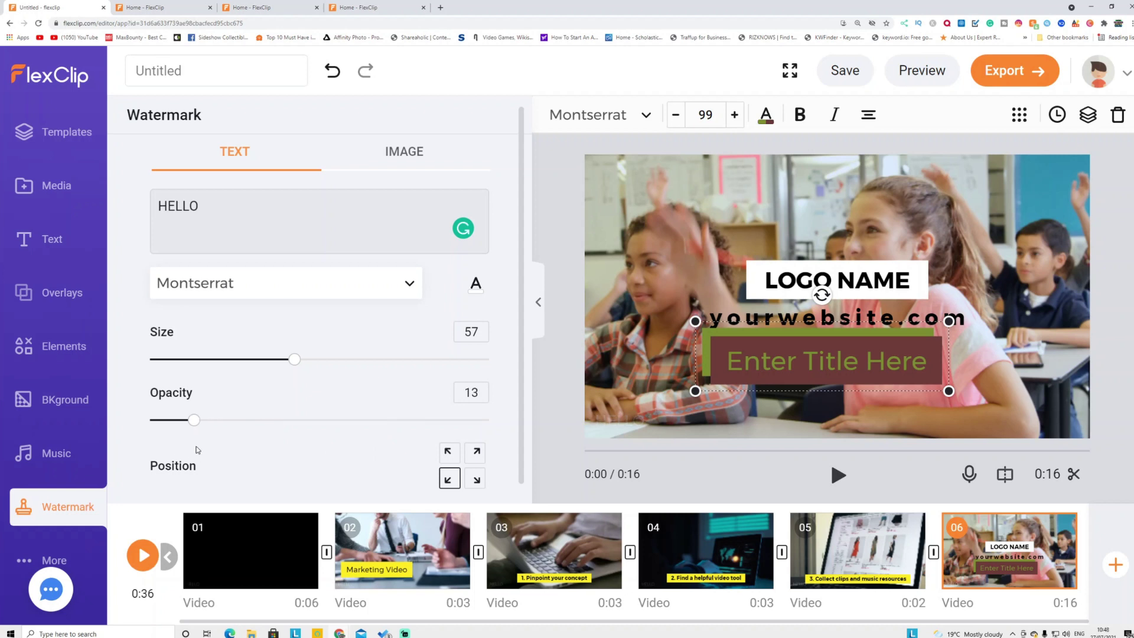
click(136, 7)
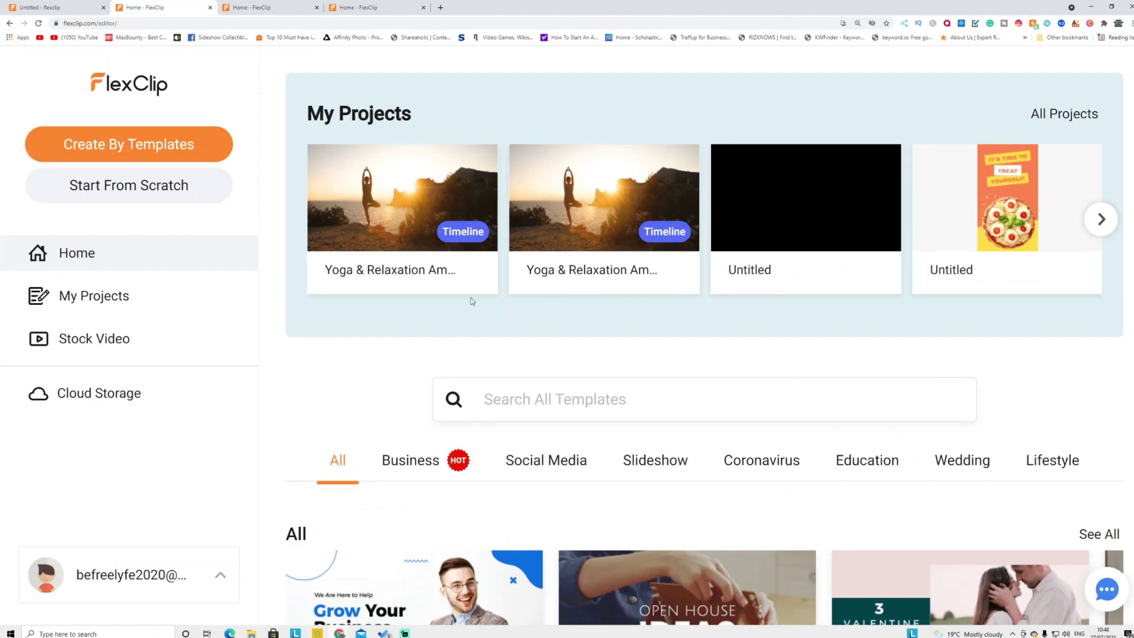
Scroll the dashboard templates and start a new project from scratch
scroll(631, 355, down, 3)
scroll(625, 384, down, 3)
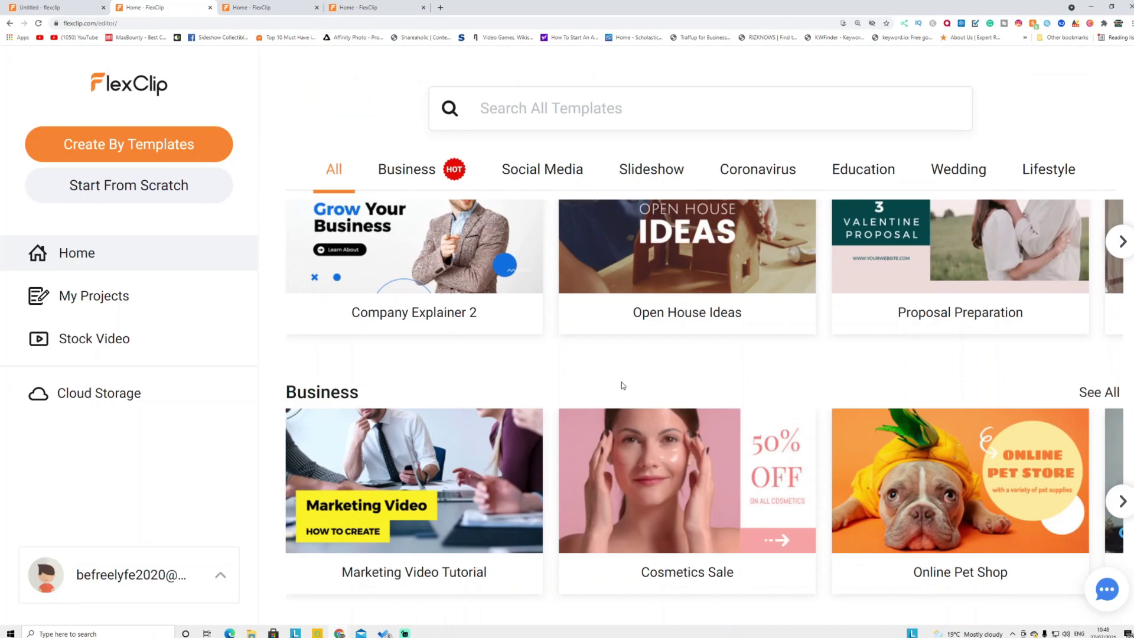
scroll(634, 417, down, 4)
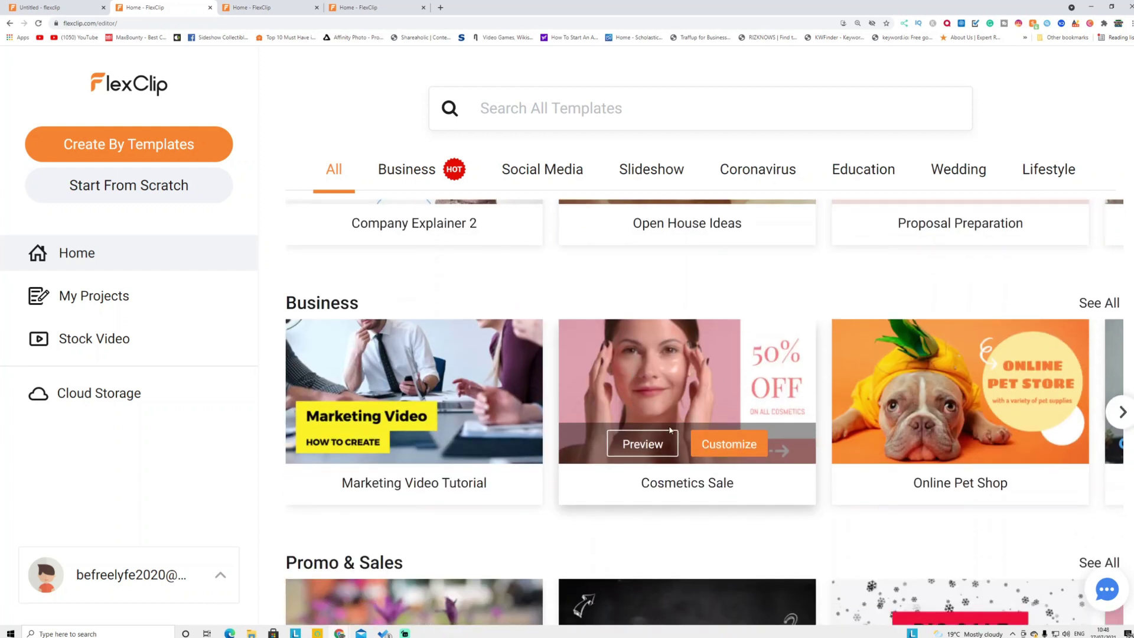
scroll(667, 427, down, 4)
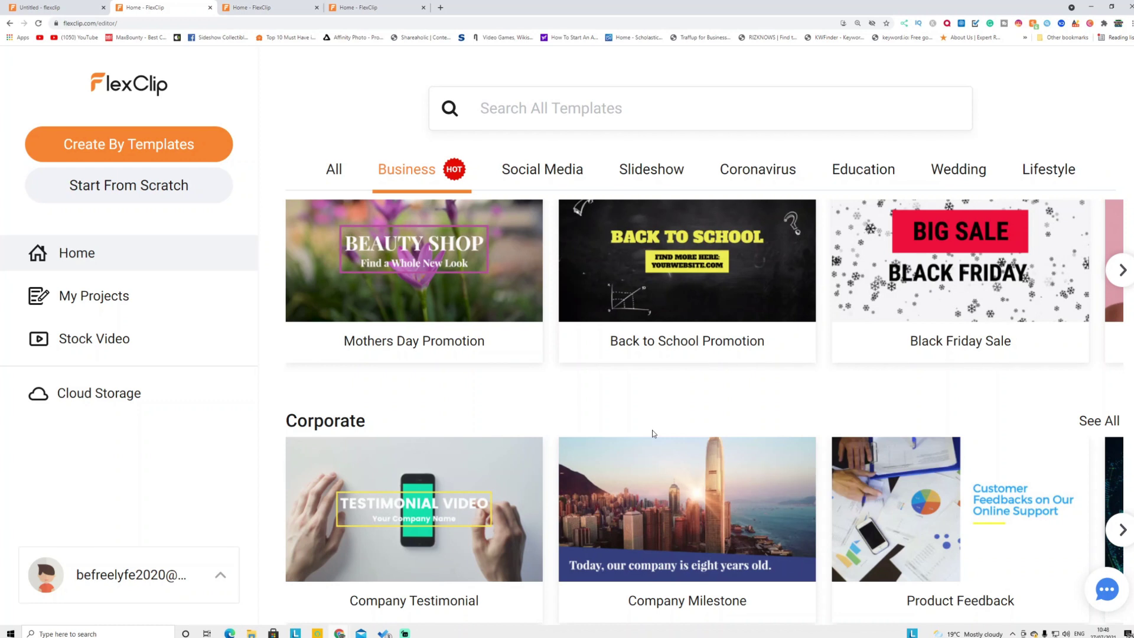
click(101, 188)
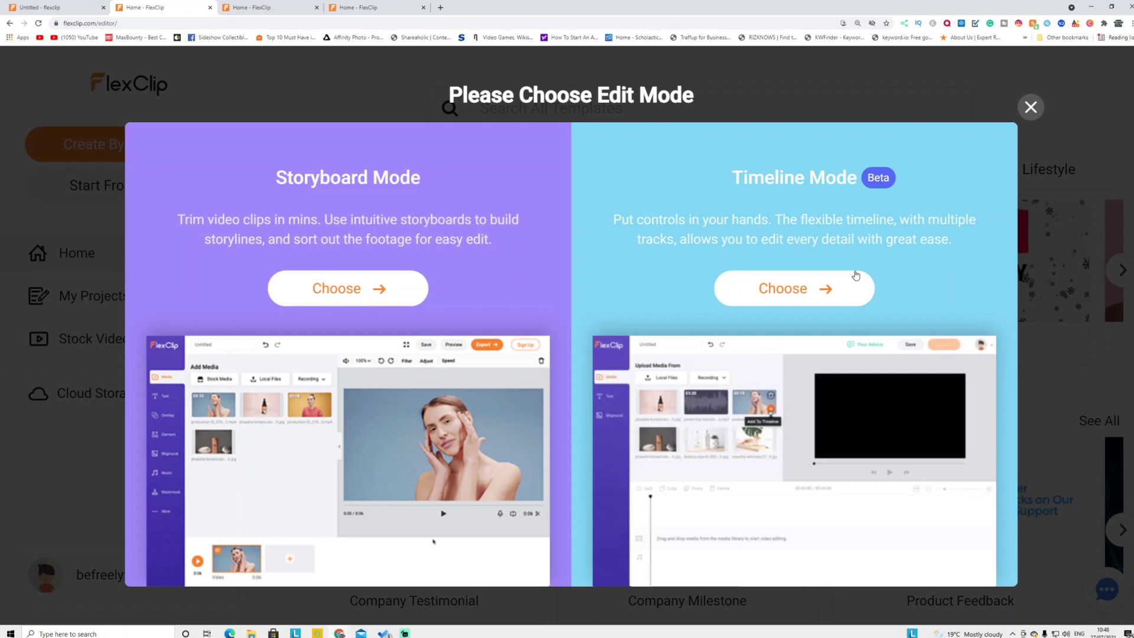
click(781, 287)
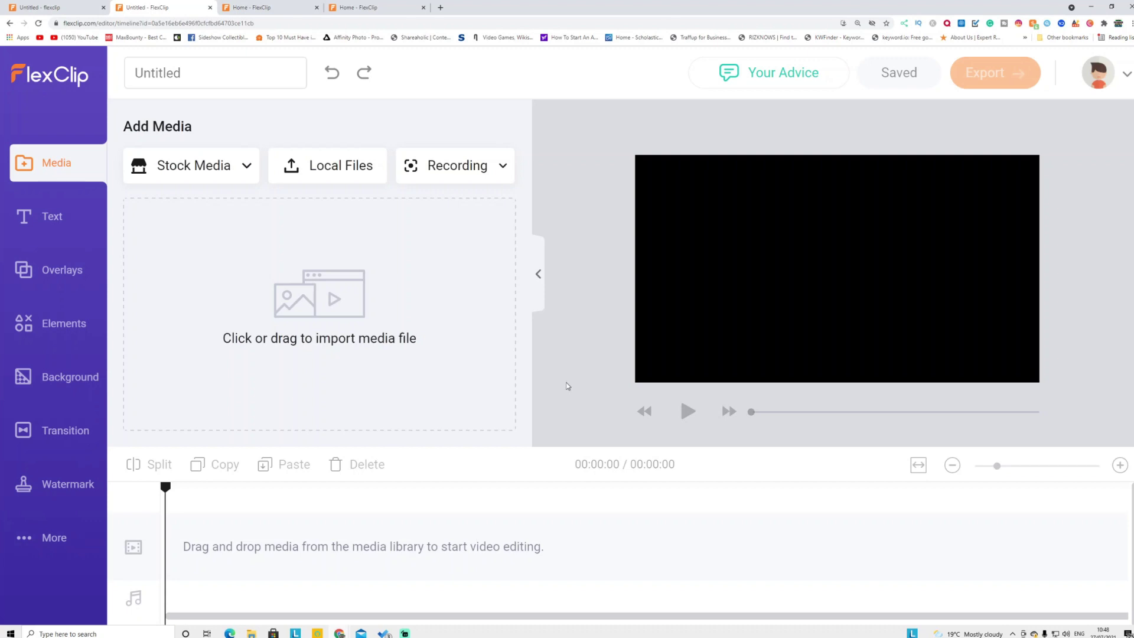
click(473, 171)
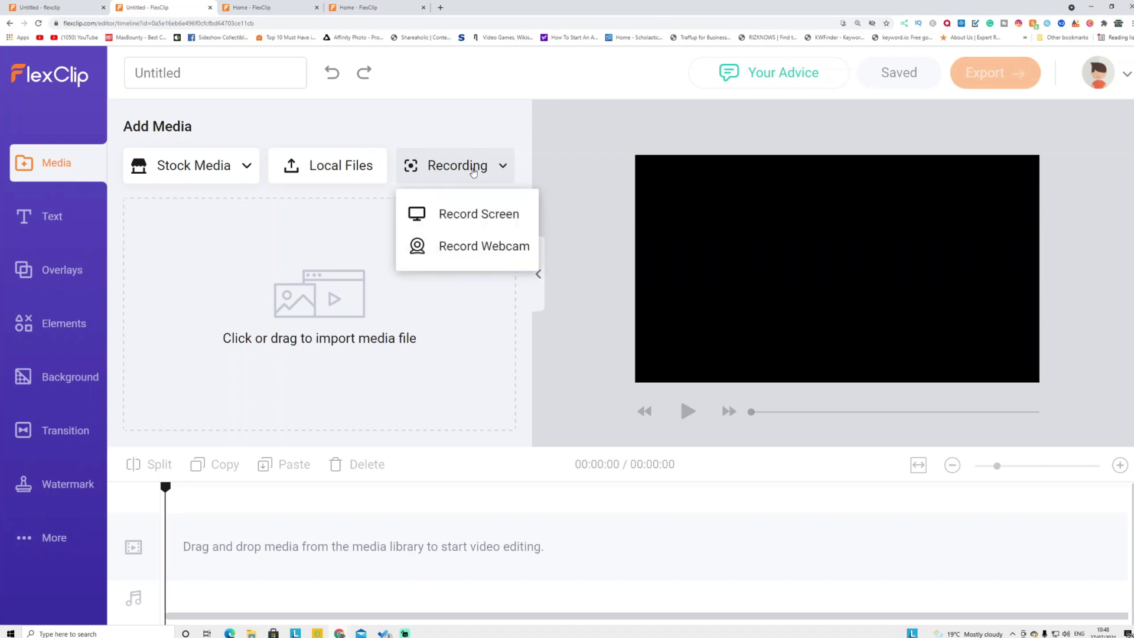
click(477, 222)
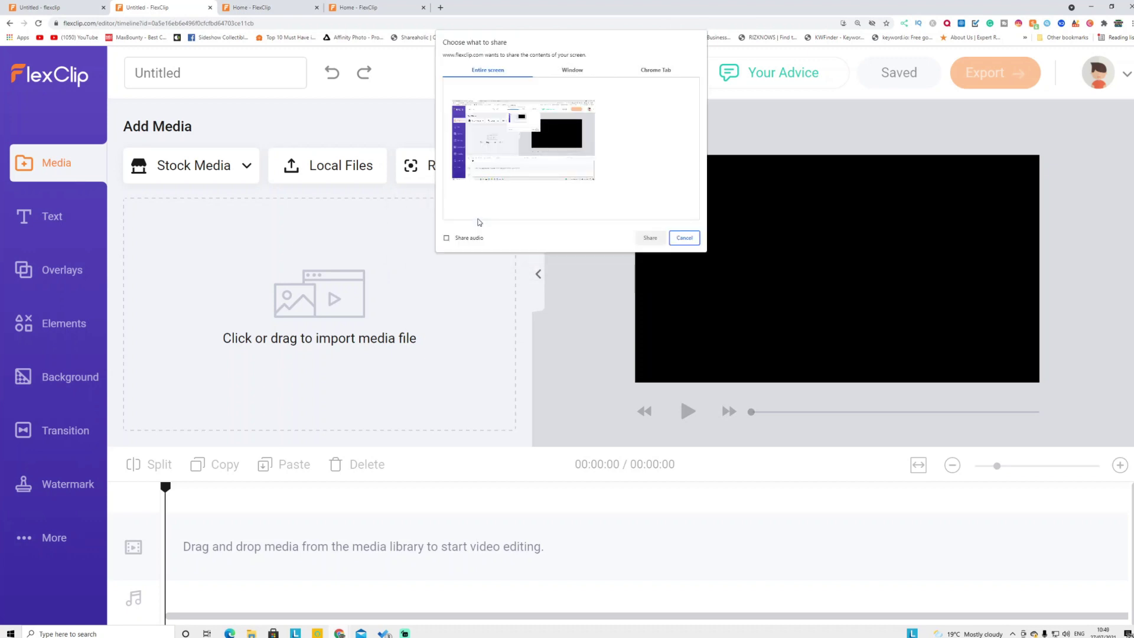
click(561, 161)
click(683, 238)
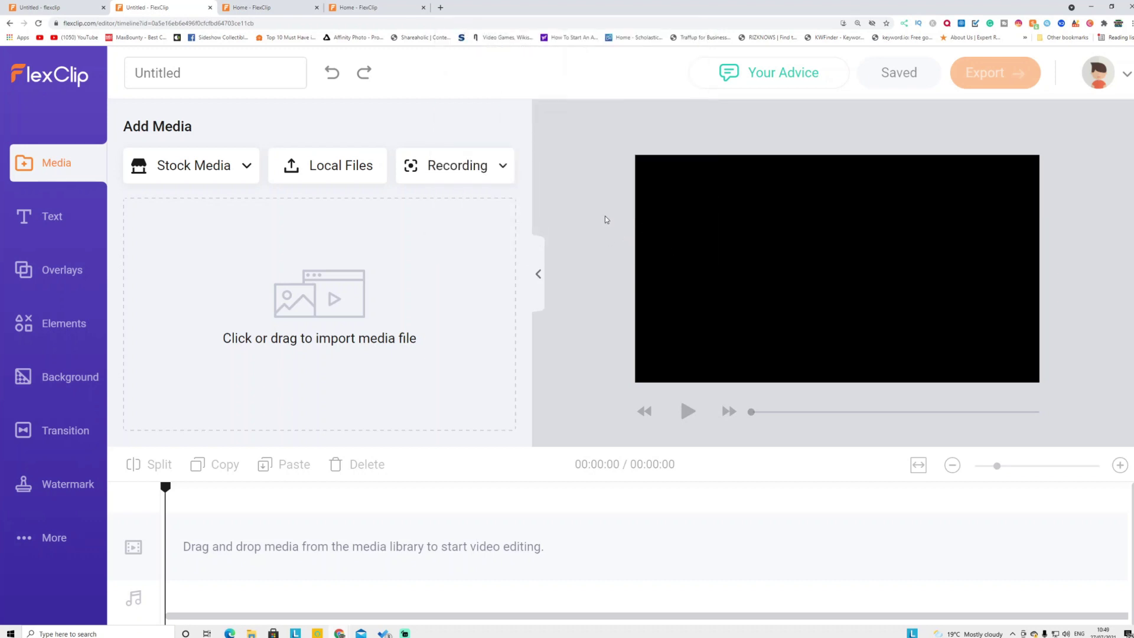
click(467, 166)
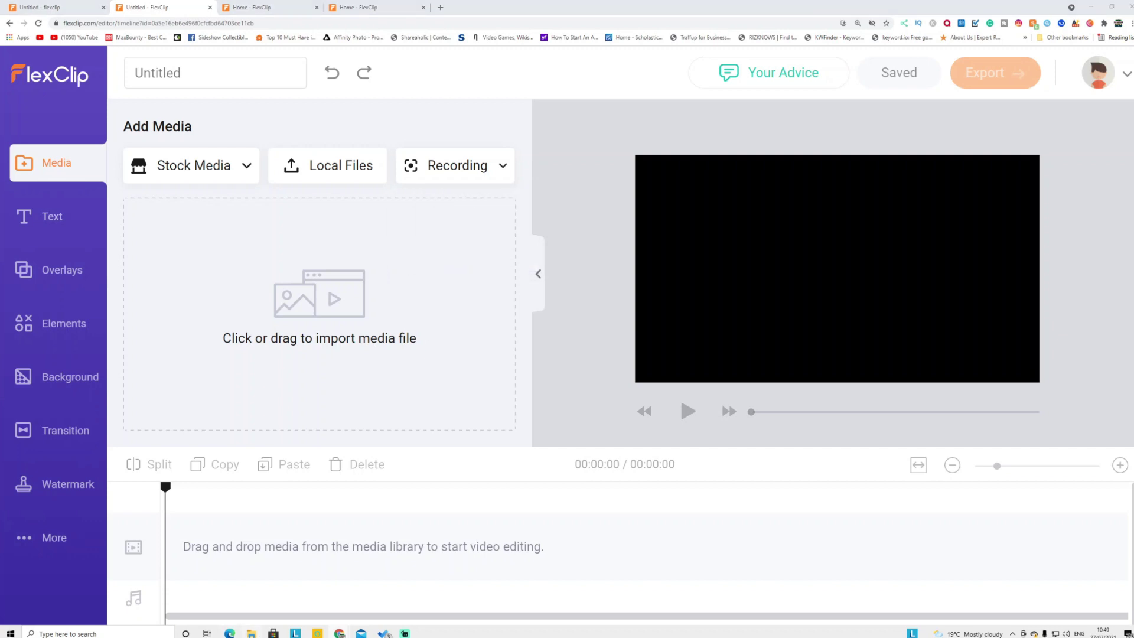
Import Yah Yah - josh pan.mp3 from Desktop > youtube > audio, then open stock videos
key(super+e)
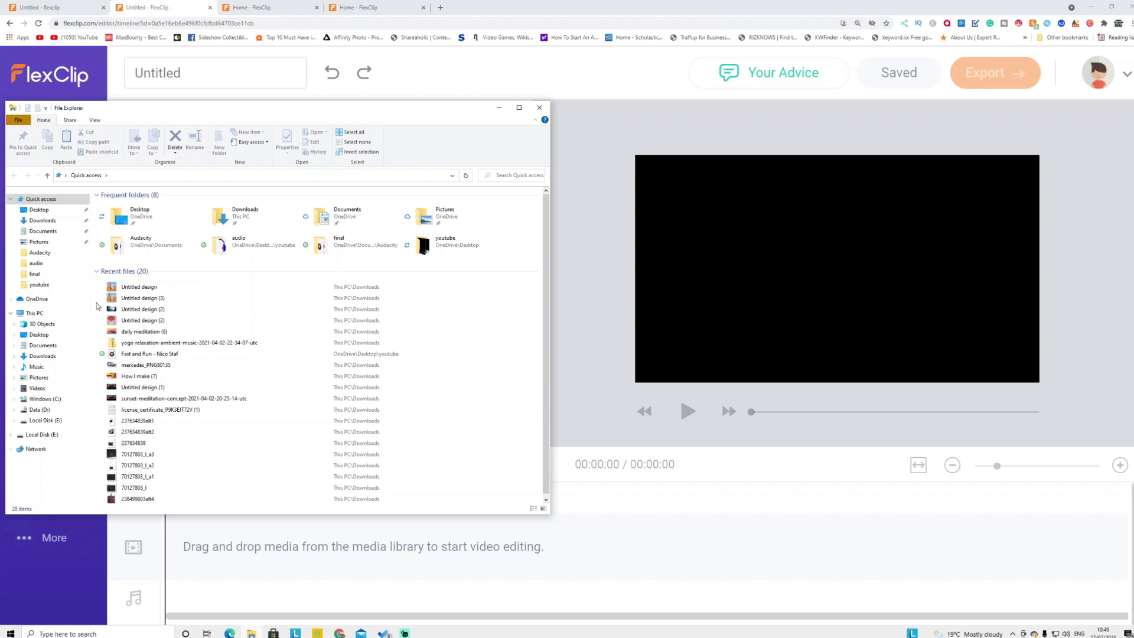
click(39, 285)
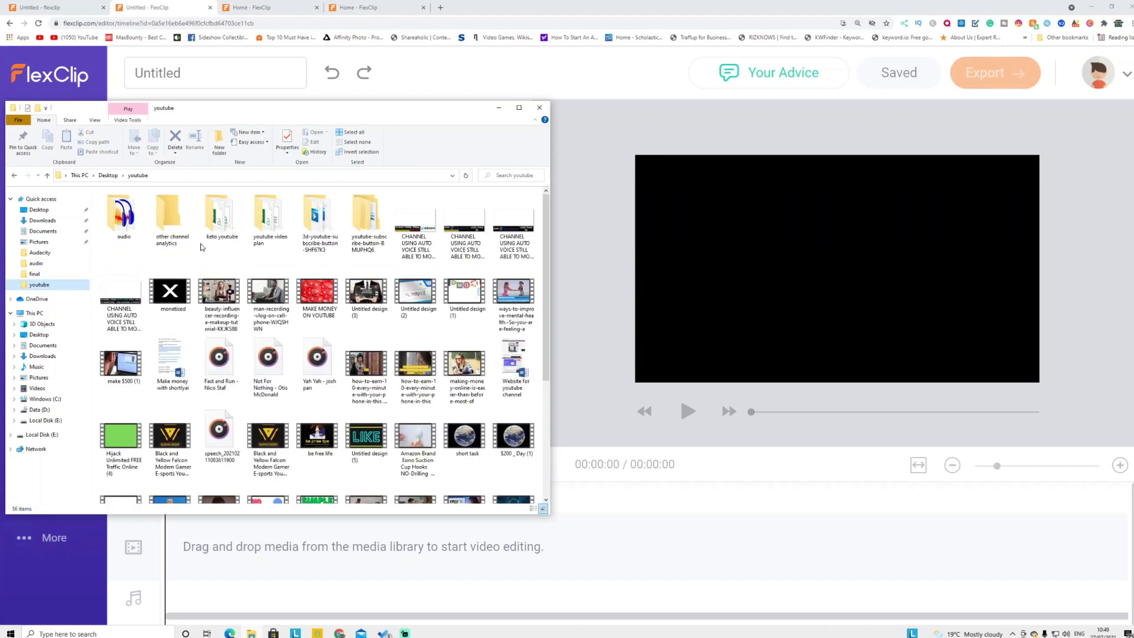
double_click(116, 235)
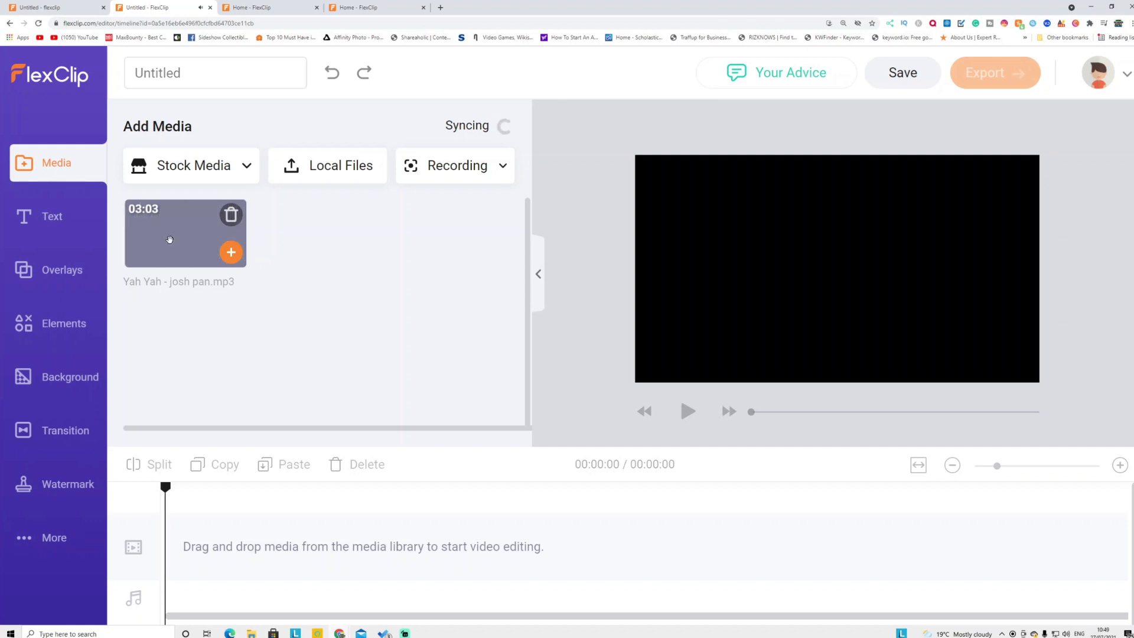
click(230, 254)
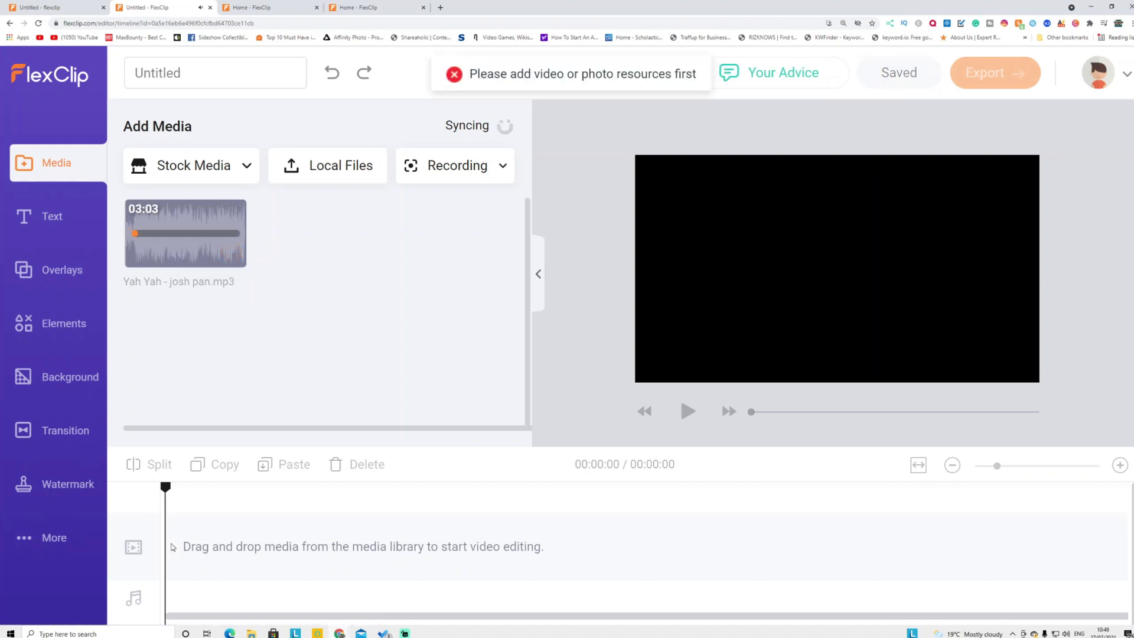
click(210, 170)
click(189, 214)
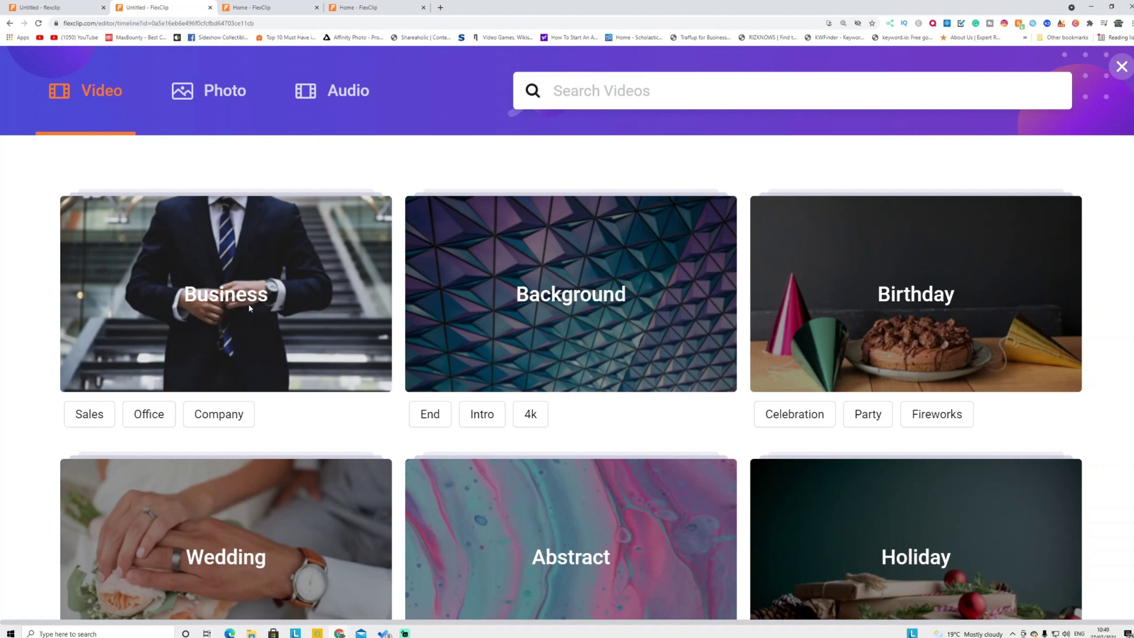
Add the silhouette office, business meeting and other Business stock videos to media
click(249, 306)
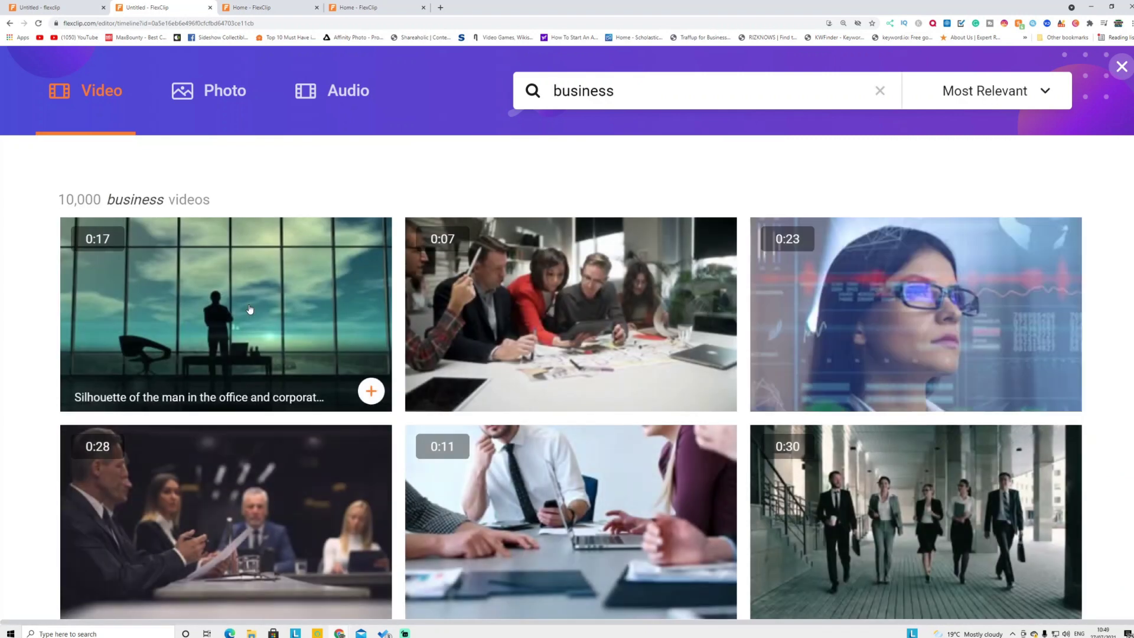
click(371, 391)
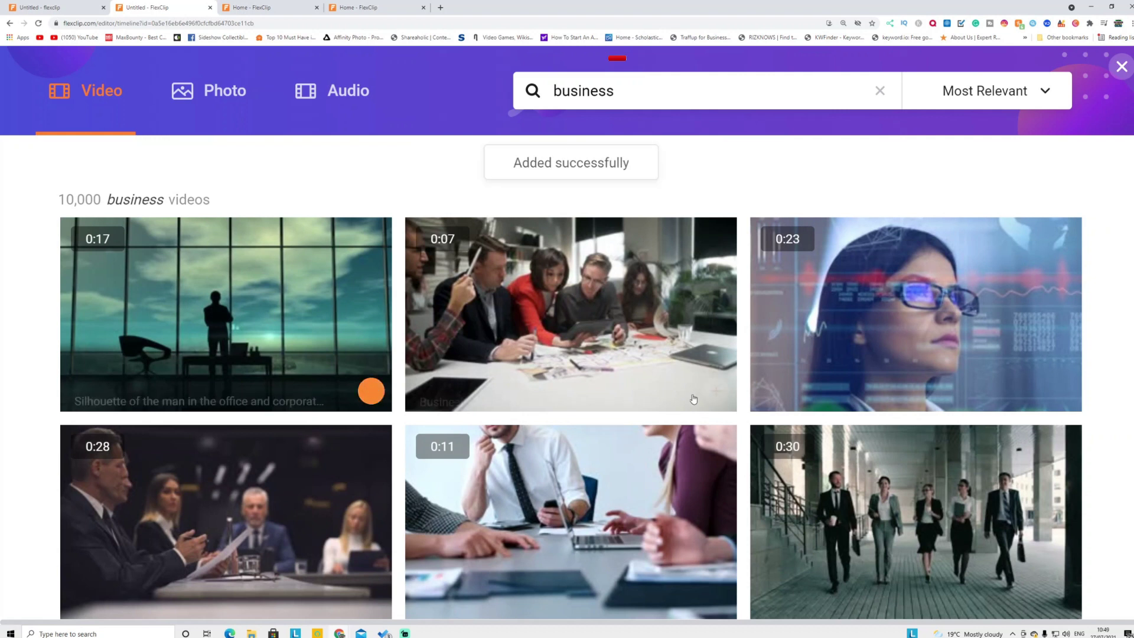
click(716, 391)
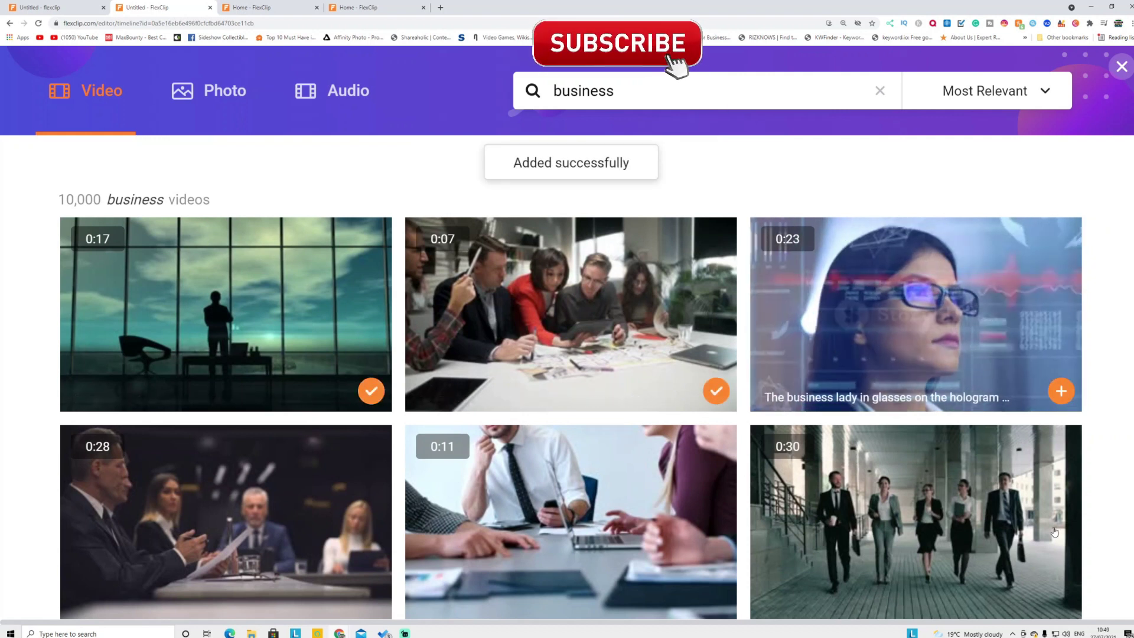
click(1061, 598)
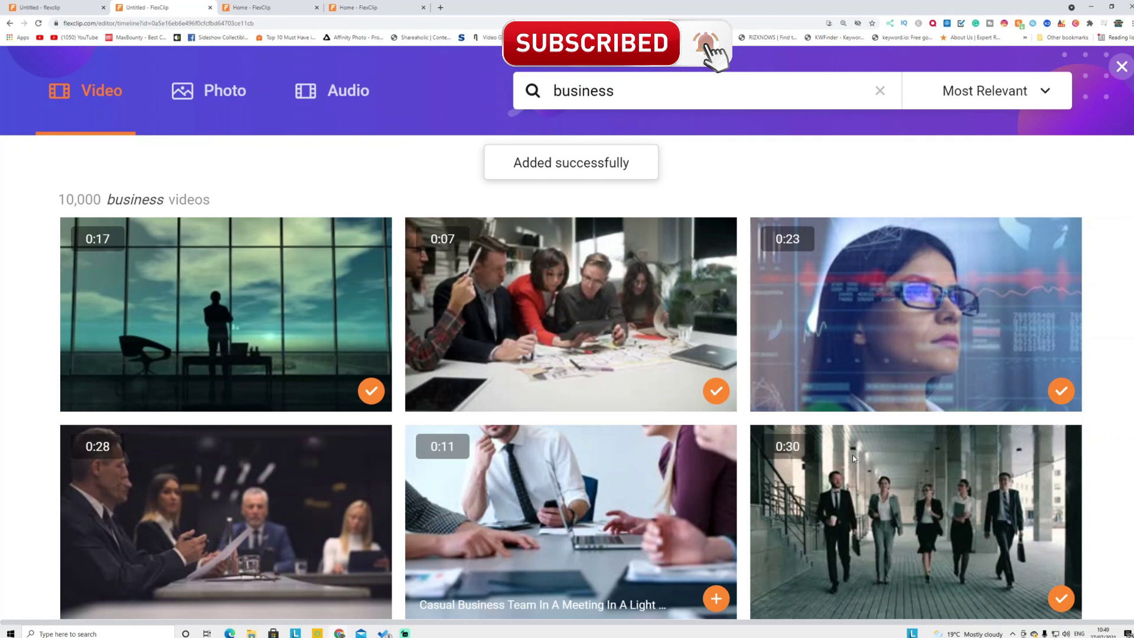
click(1122, 66)
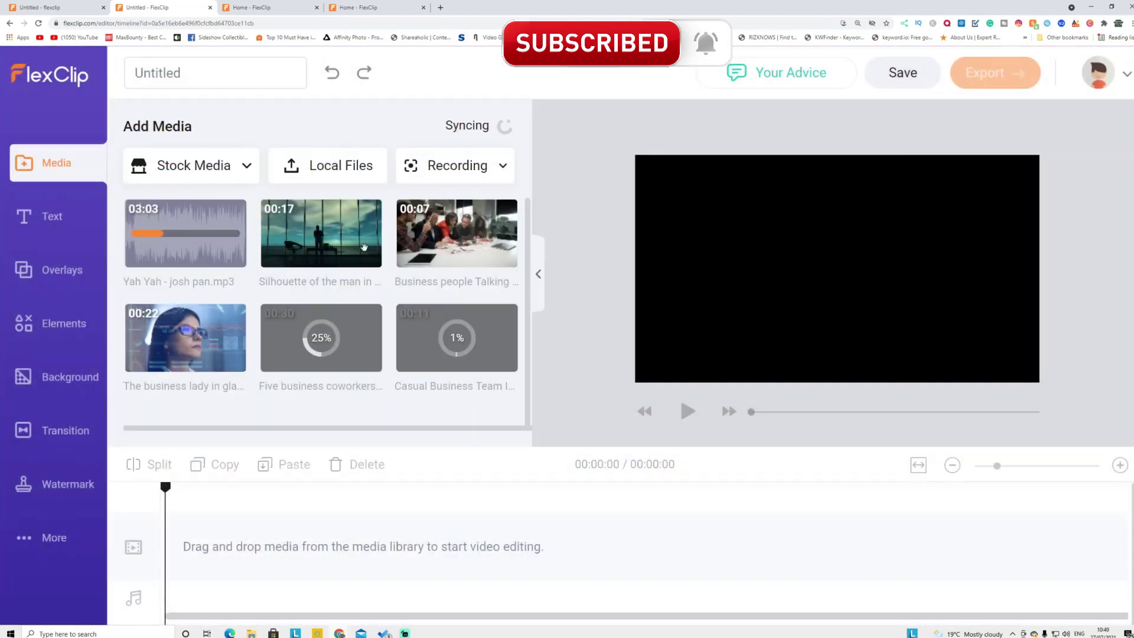
Place the silhouette, business meeting and business lady clips plus Yah Yah music on the timeline
click(366, 252)
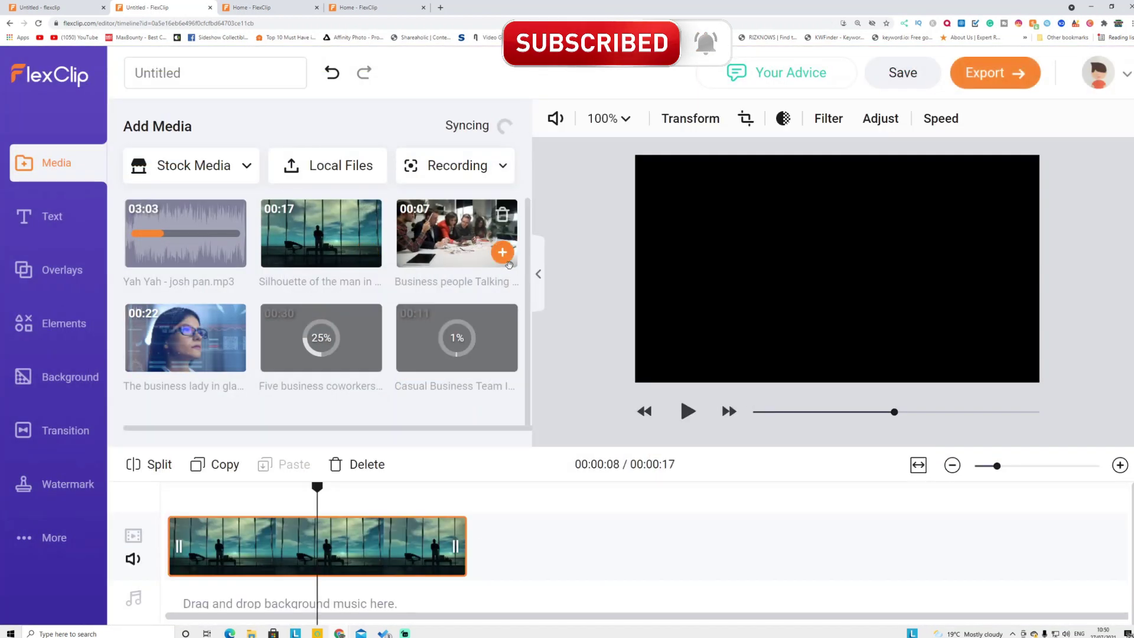
click(502, 252)
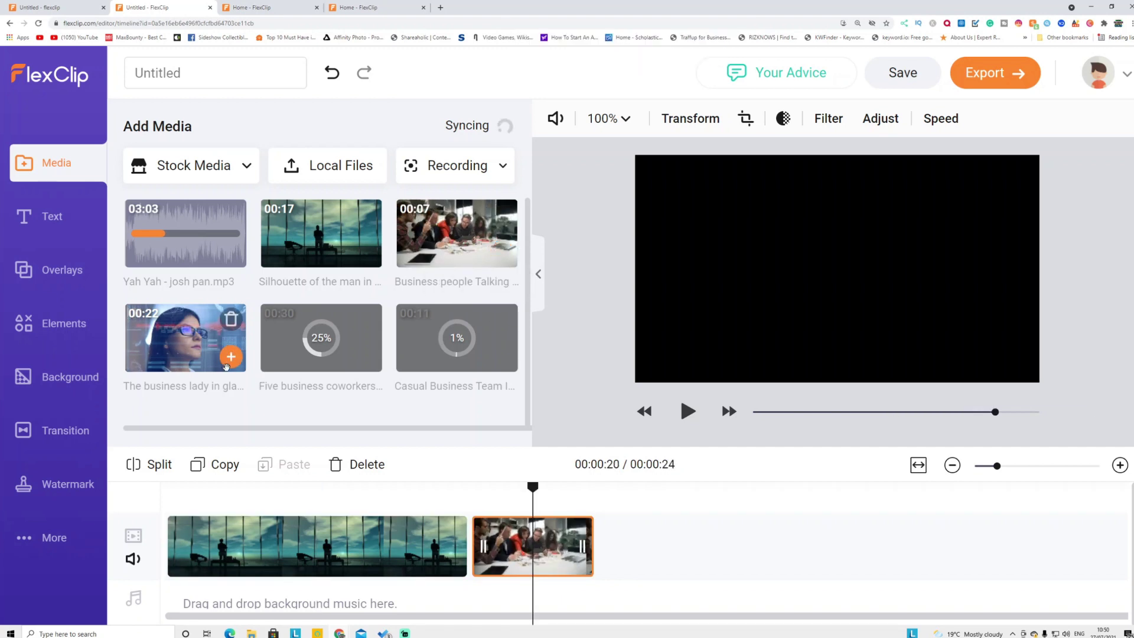
click(230, 357)
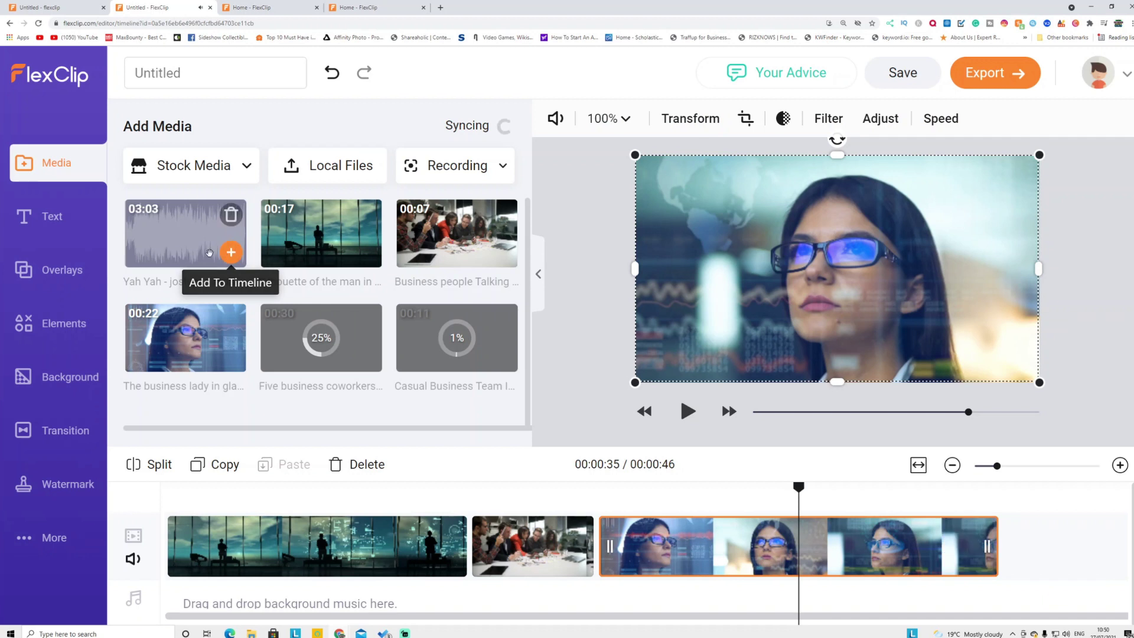
click(231, 252)
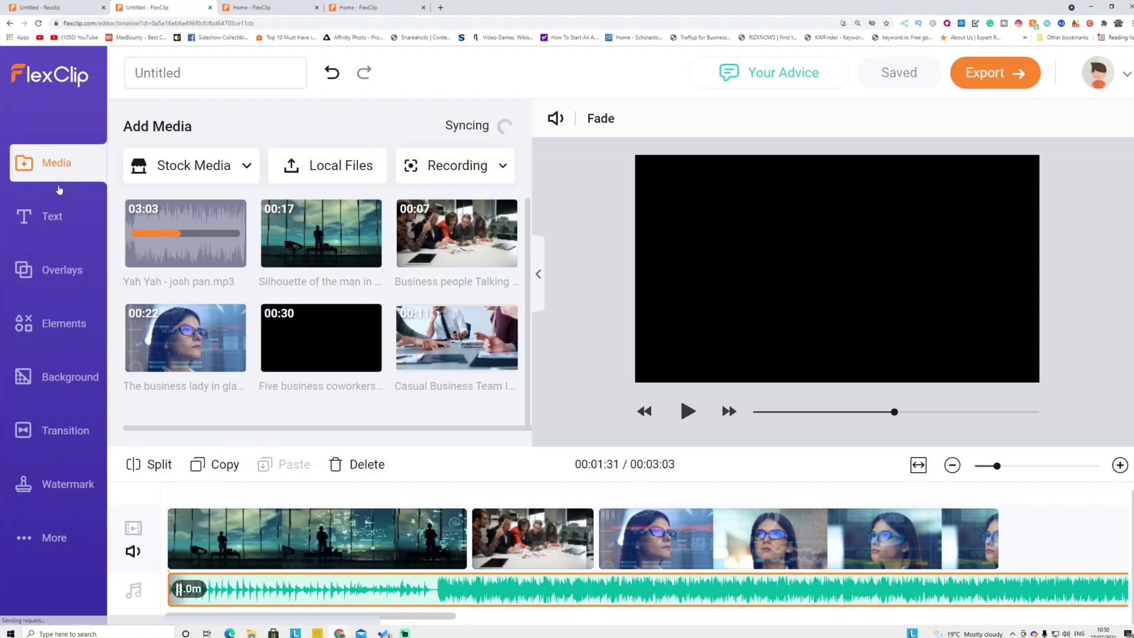
Add an 'Enter Title Here' title clip over the first video, sliding it slightly later
click(53, 217)
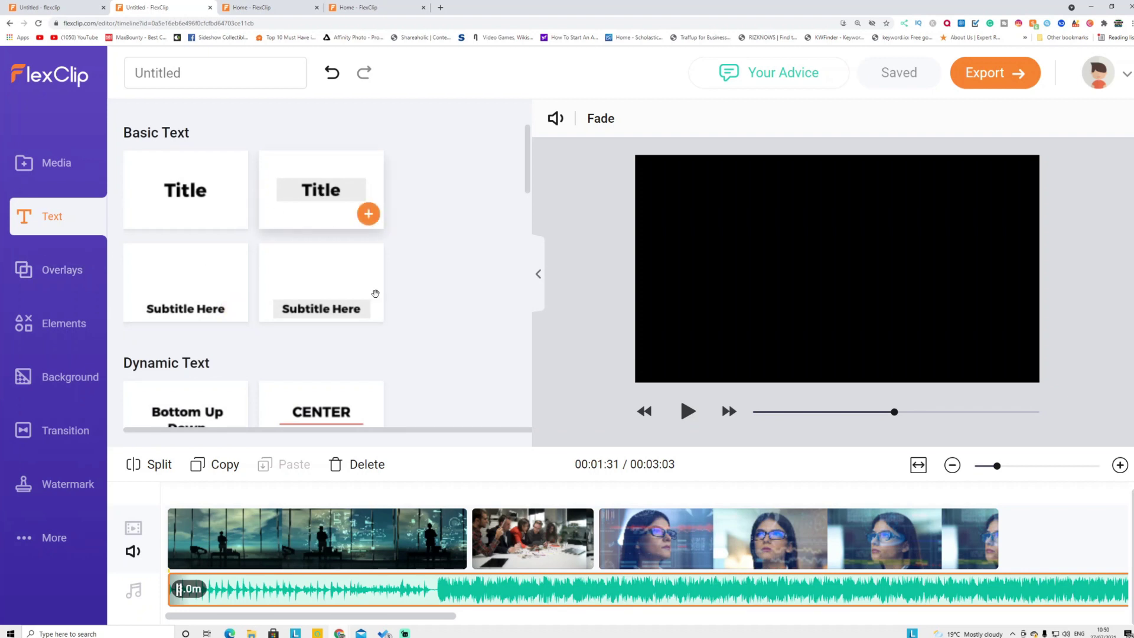
drag(306, 221, 262, 502)
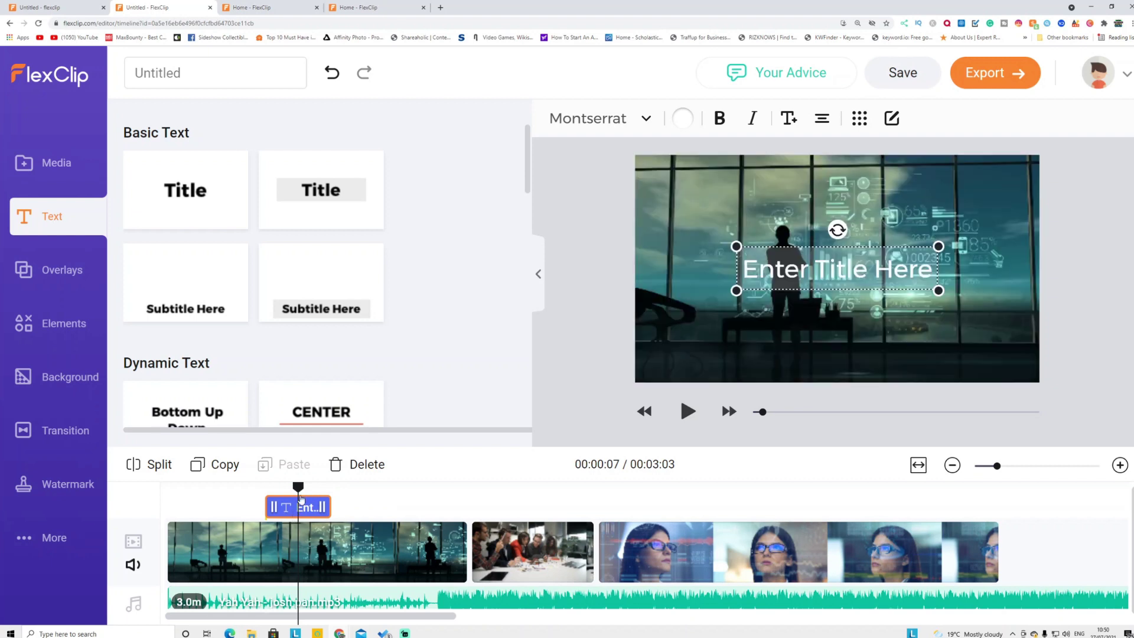
drag(306, 506, 239, 507)
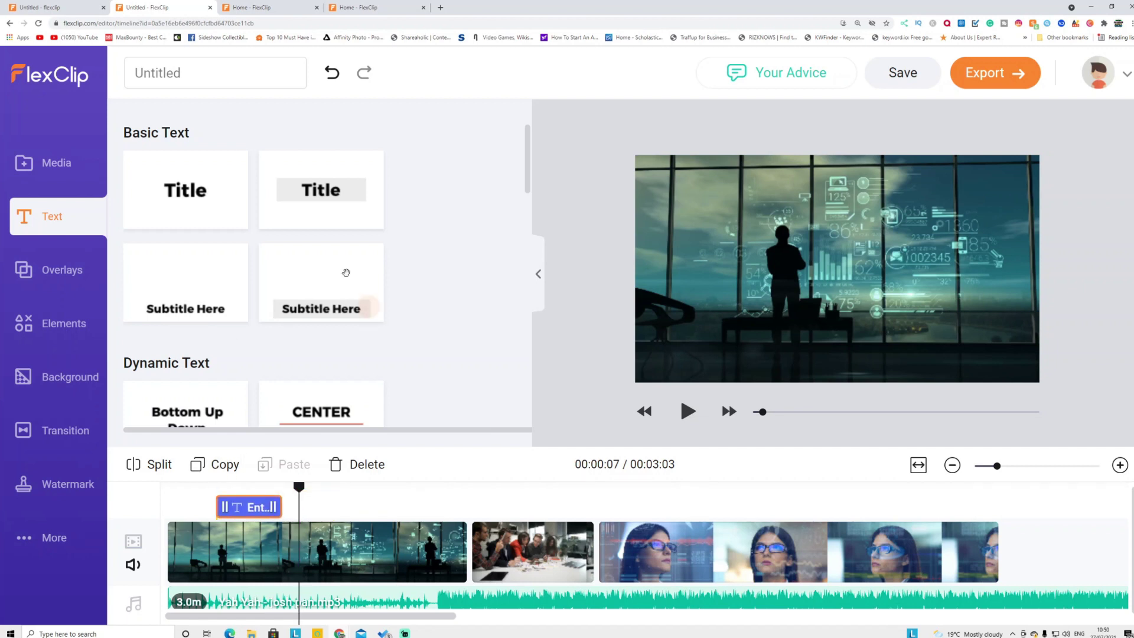
scroll(258, 271, down, 3)
click(77, 271)
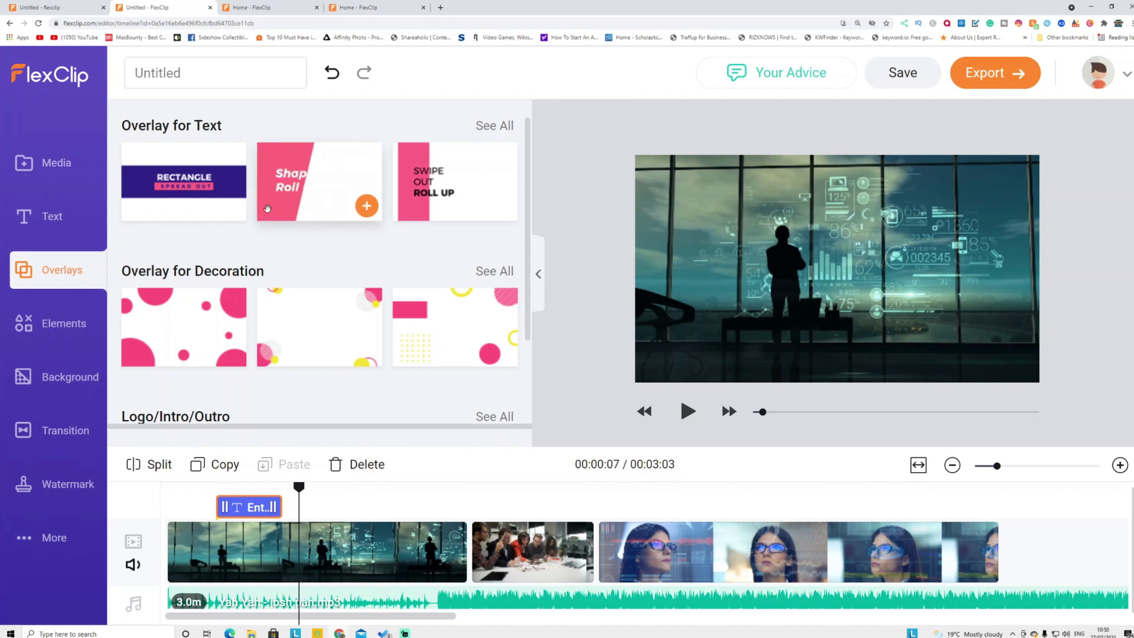
Add the shopping-woman sticker to the timeline and move the playhead to 00:00:10
click(47, 325)
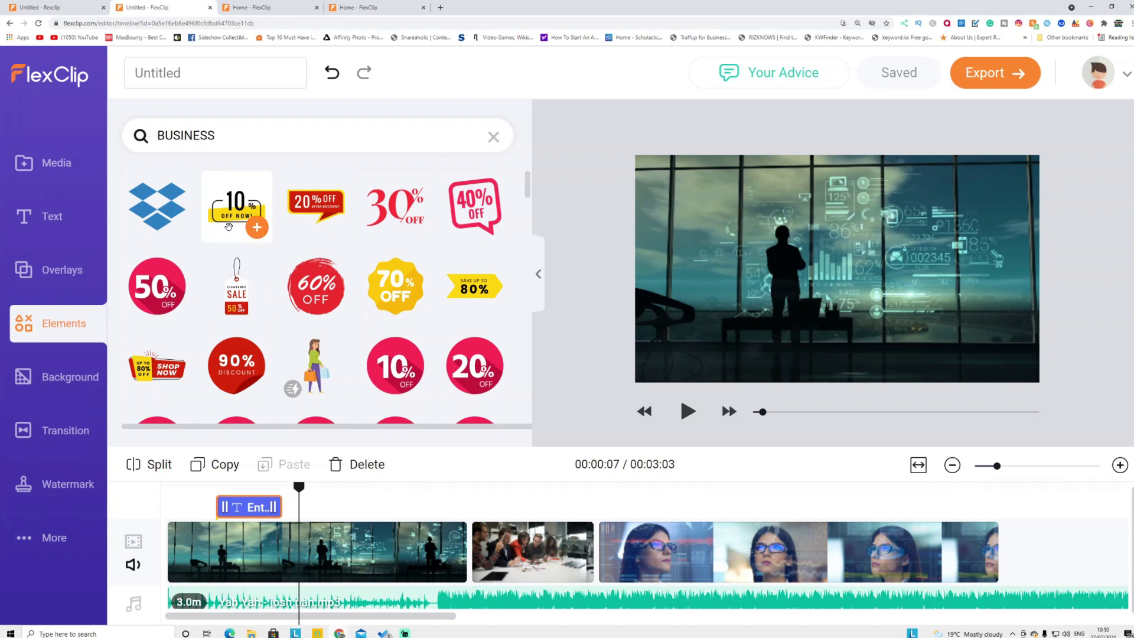
scroll(284, 260, down, 2)
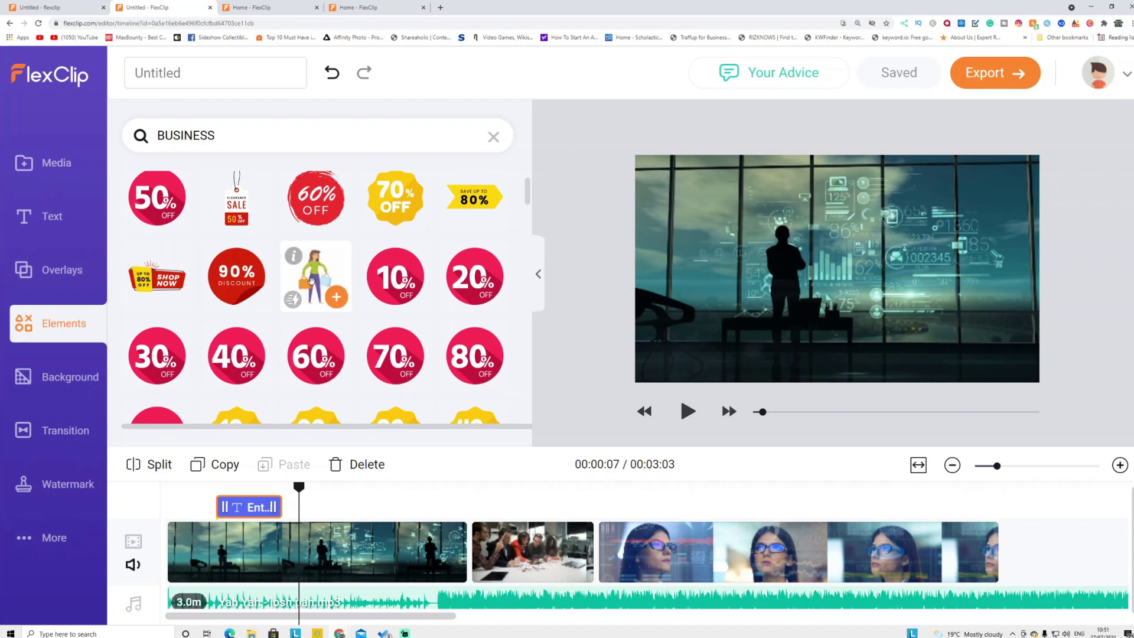
drag(312, 280, 322, 509)
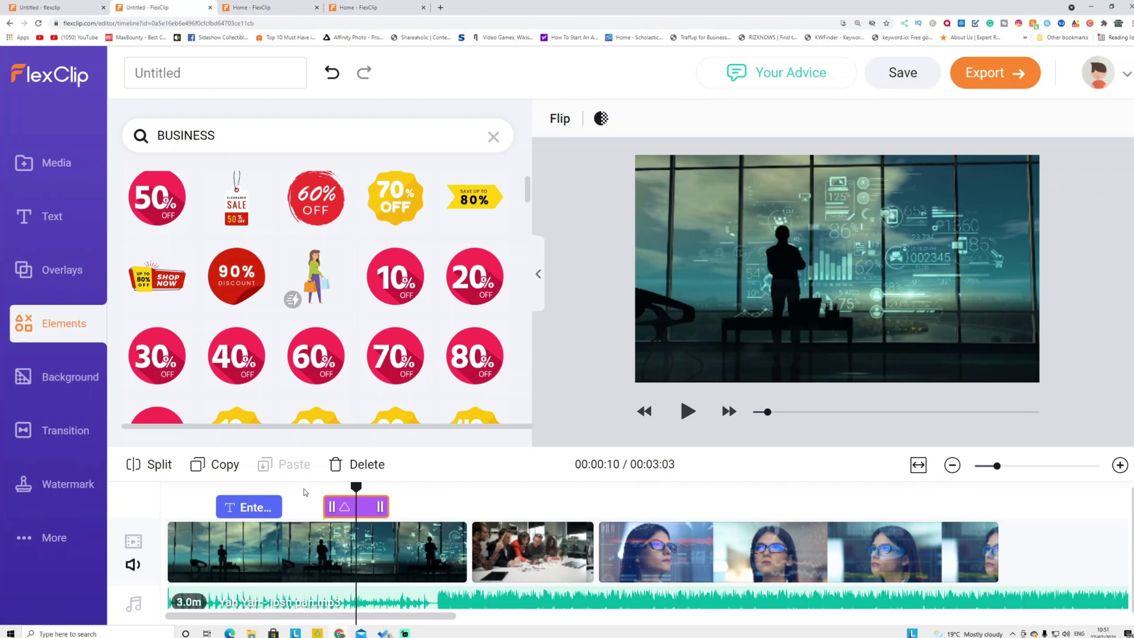
click(313, 490)
drag(313, 489, 351, 489)
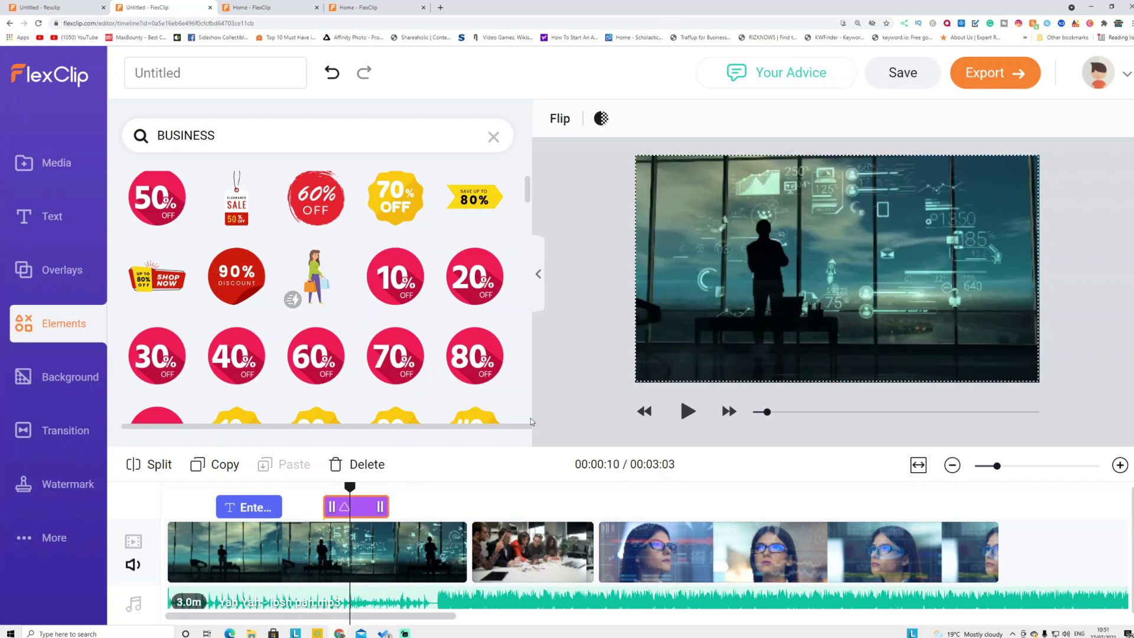
Enlarge the shopping-woman sticker and shift it right in the preview
click(688, 411)
click(816, 310)
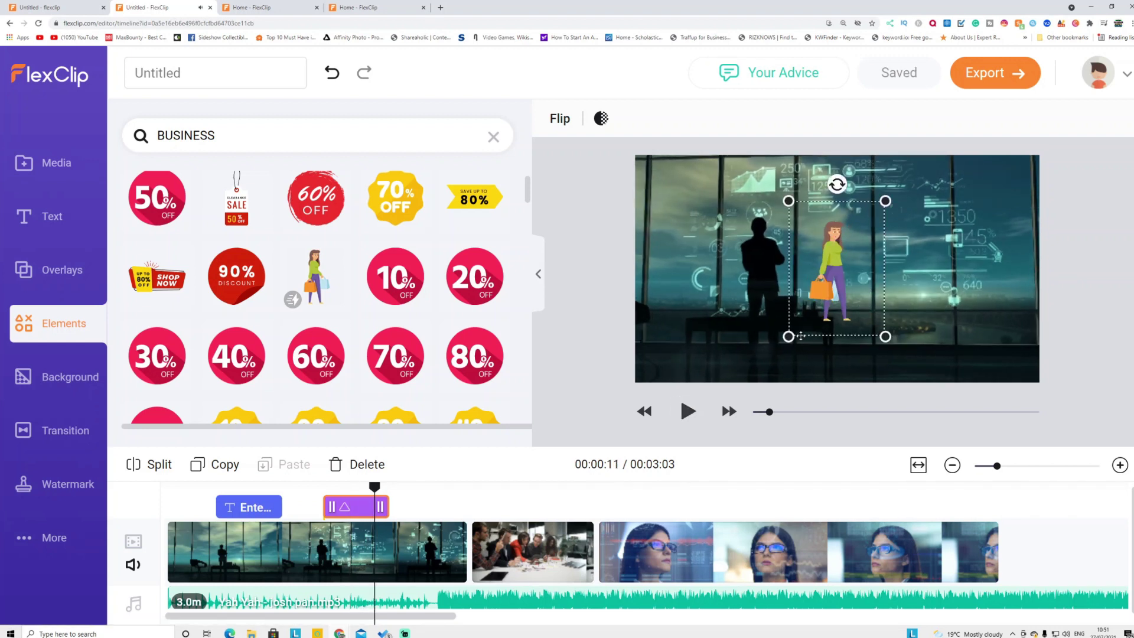
drag(788, 337, 748, 393)
drag(885, 201, 920, 153)
drag(789, 278, 863, 276)
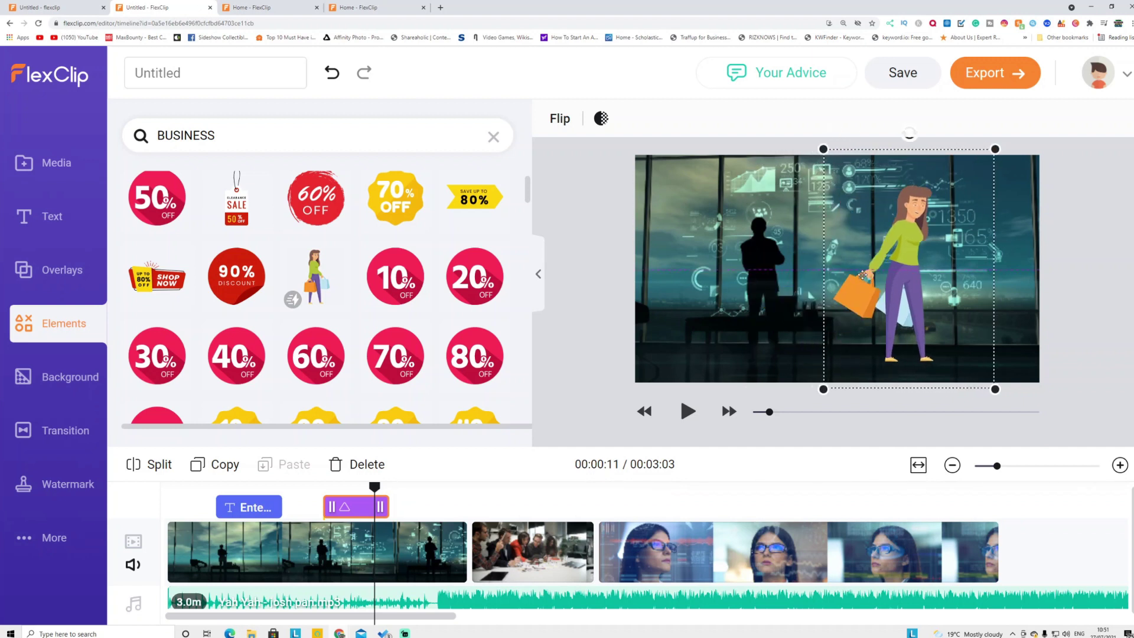
Replay from 00:00:09 to check the sticker, then select it
click(355, 511)
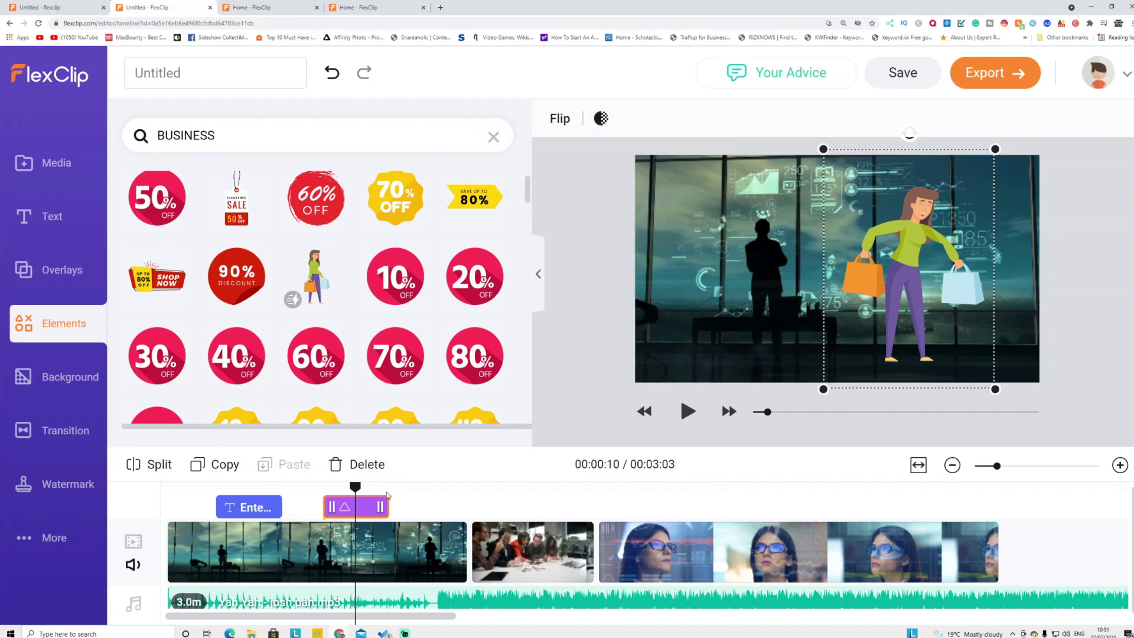
drag(357, 489, 329, 488)
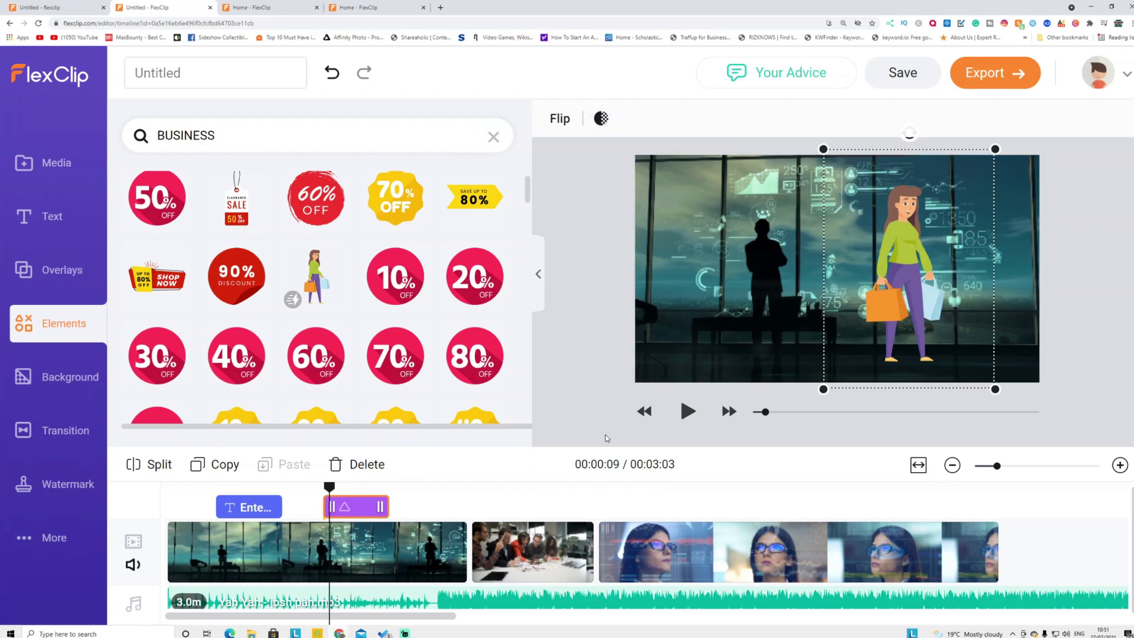
click(686, 411)
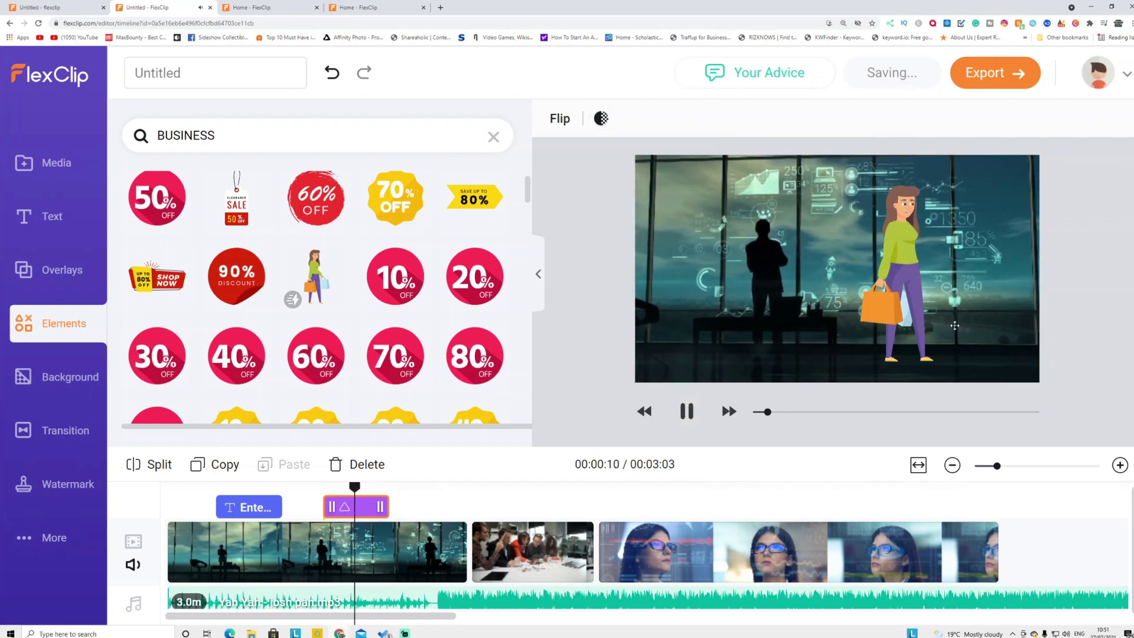
click(909, 266)
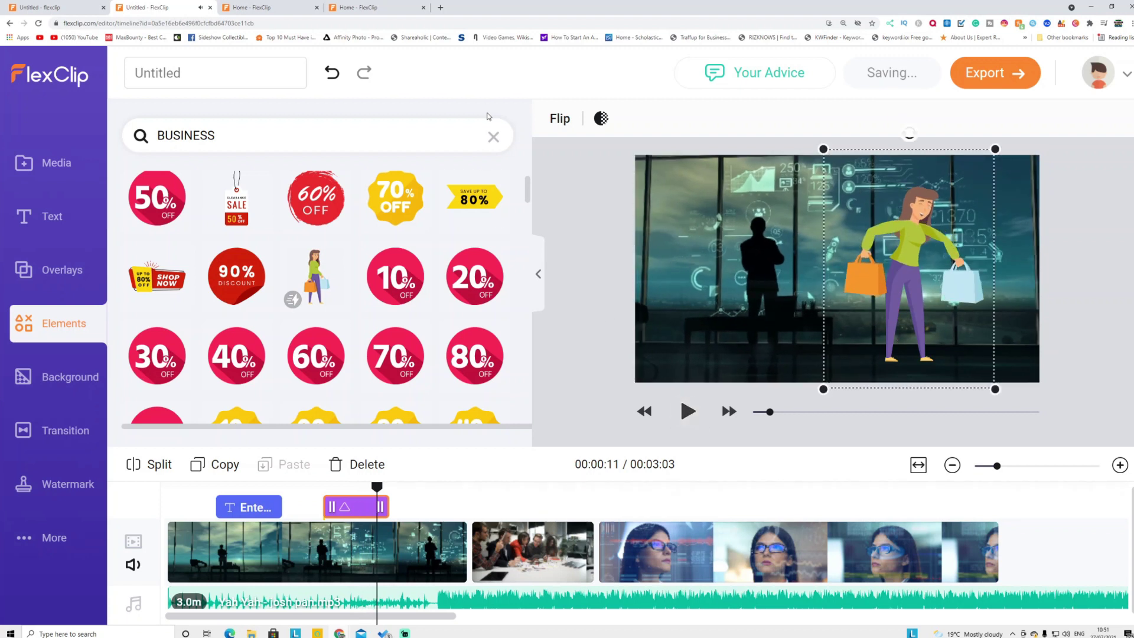
Clear the element search history and the BUSINESS search query
click(493, 144)
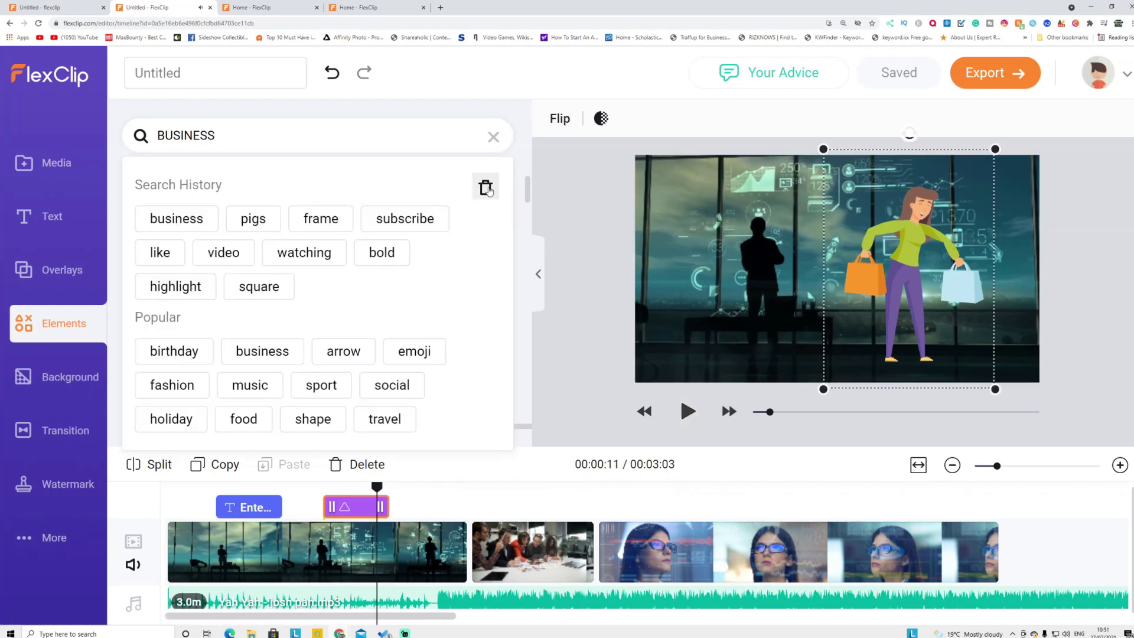
click(485, 189)
click(494, 135)
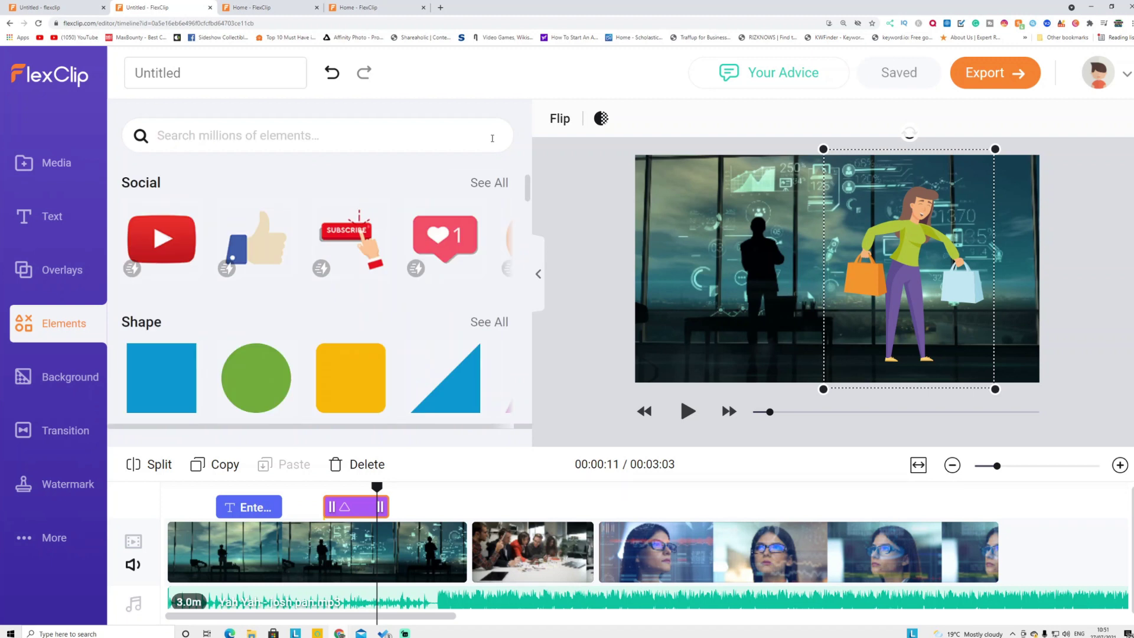
scroll(315, 301, down, 3)
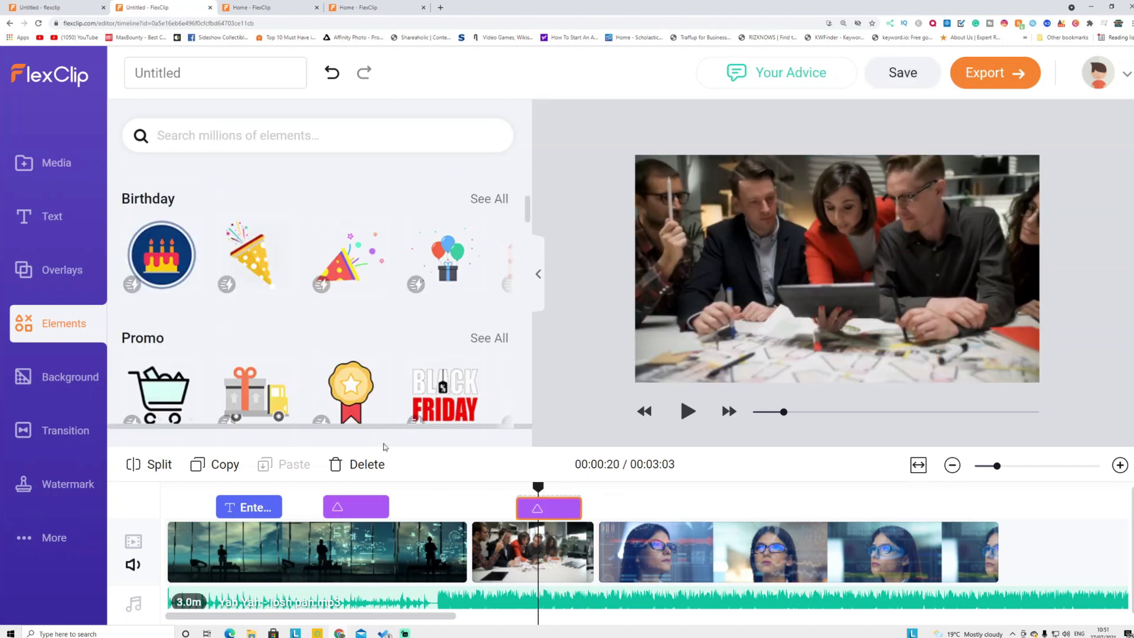
Add the Promo badge sticker at 00:00:21 and enlarge it
click(354, 383)
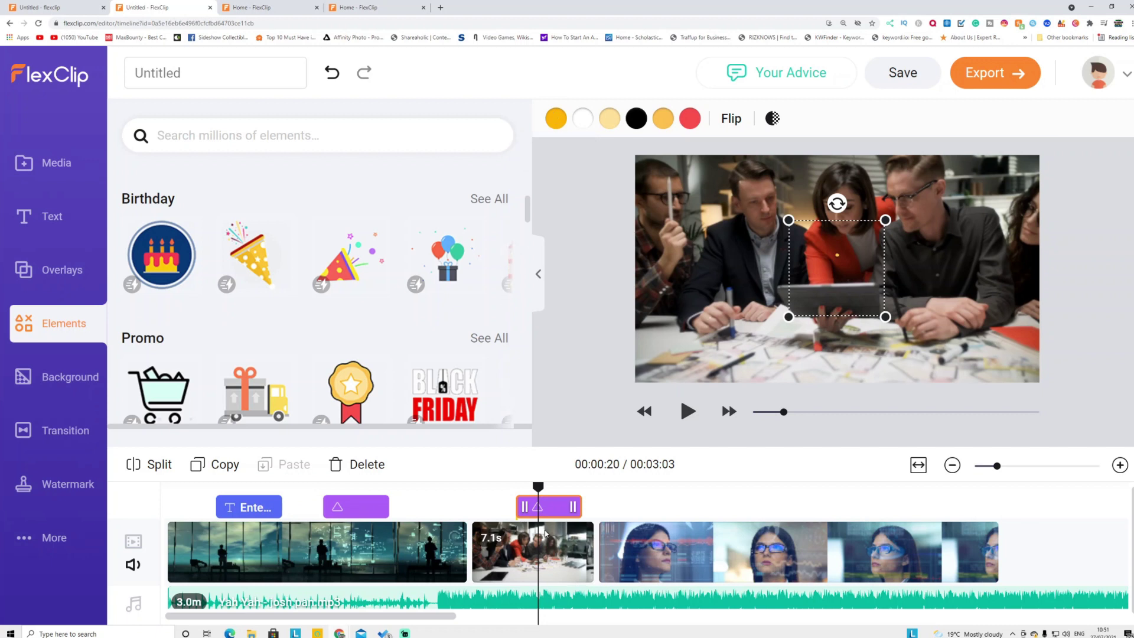
click(557, 496)
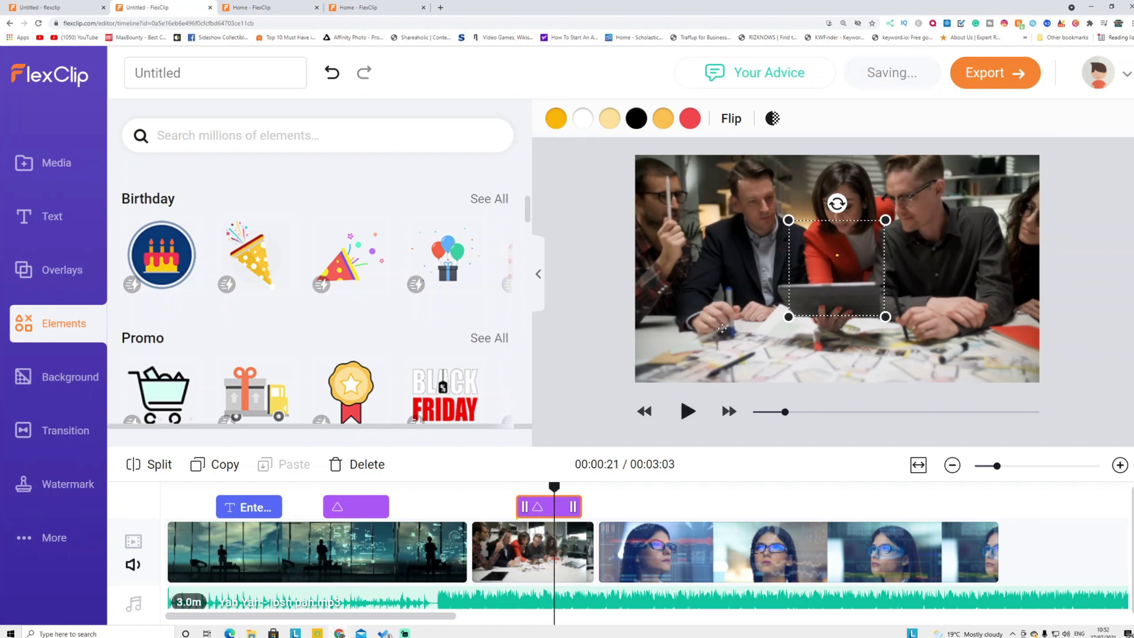
drag(789, 317, 665, 403)
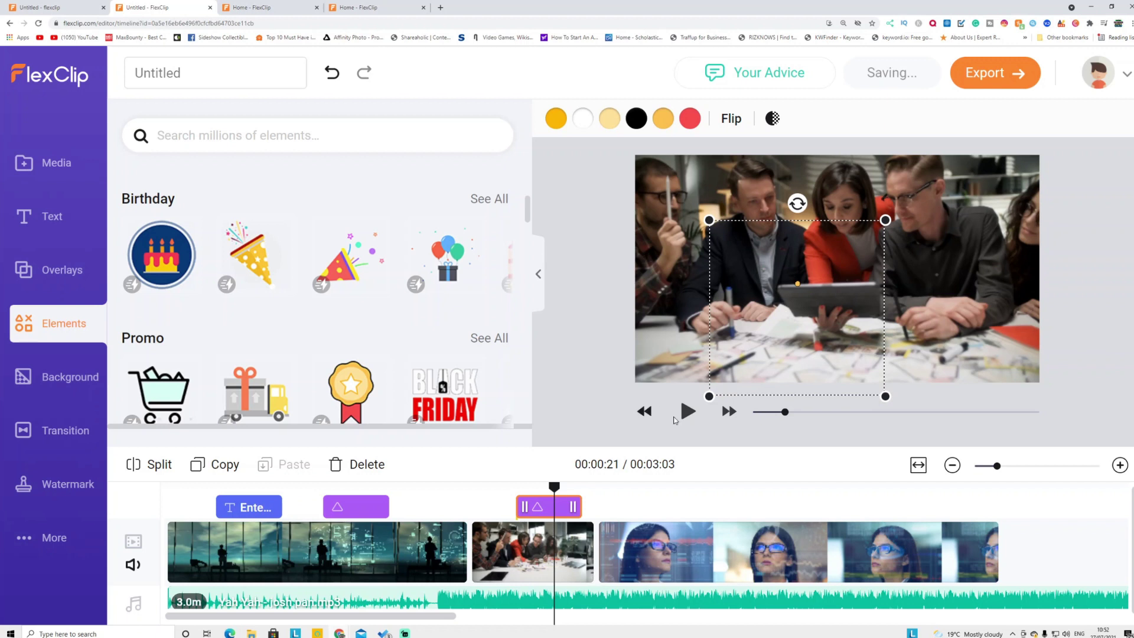
click(687, 412)
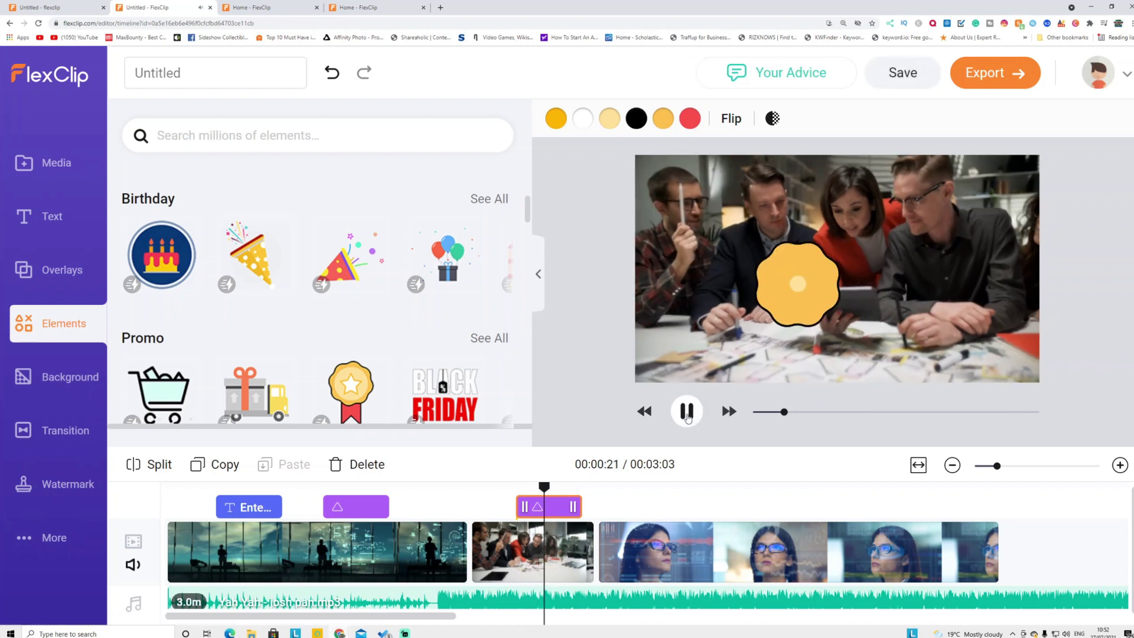
click(686, 412)
Recolour the badge: star red, outline blue, and the third colour green
click(552, 124)
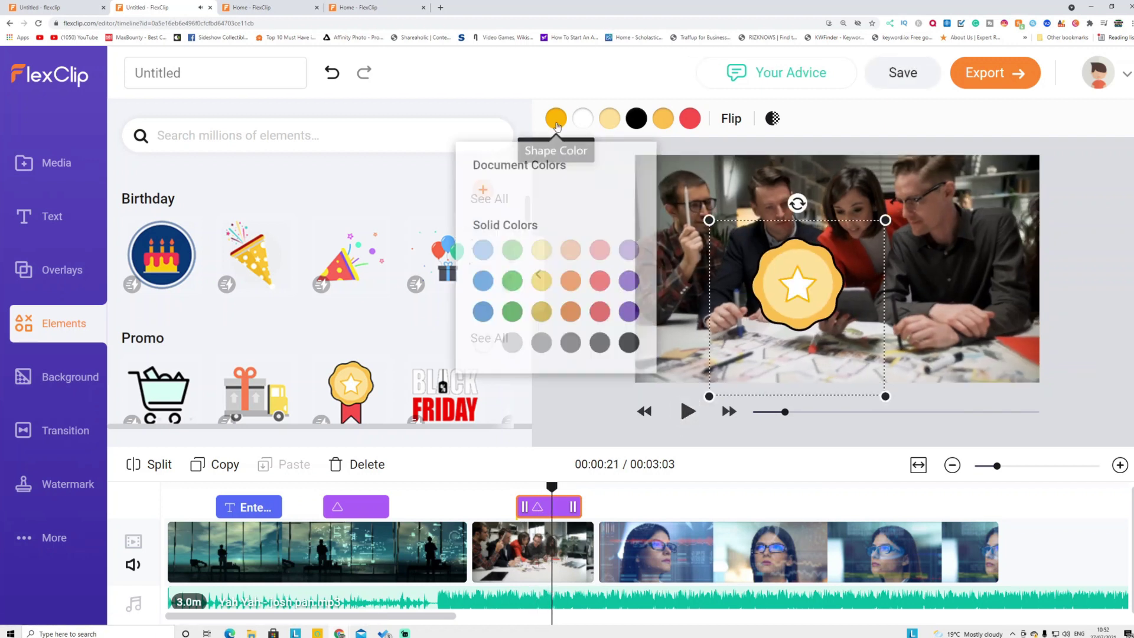
click(601, 282)
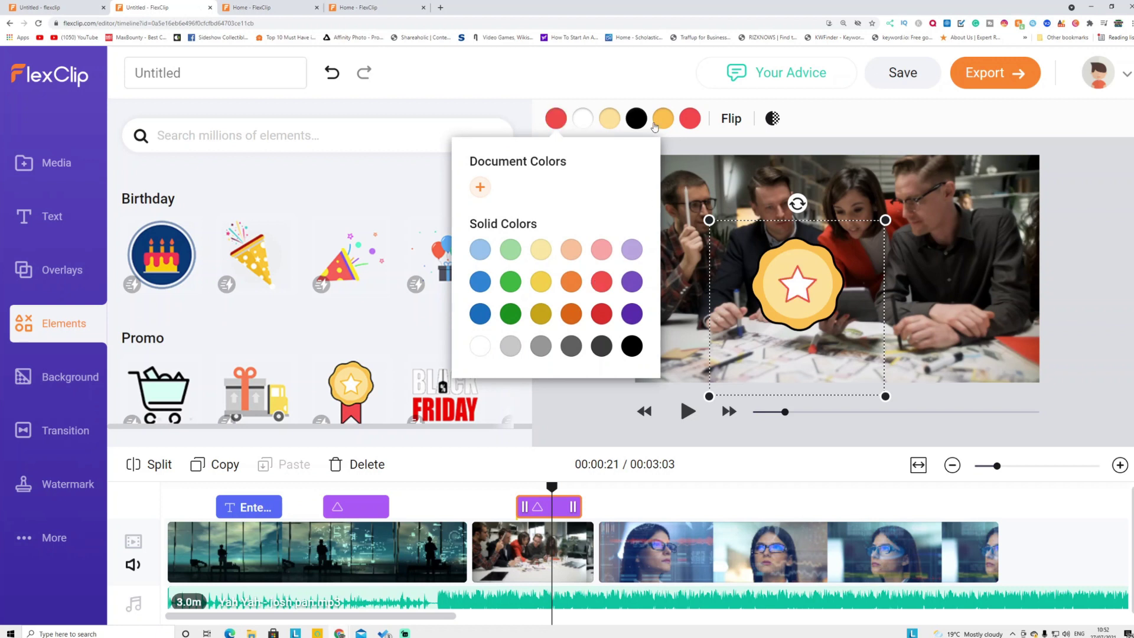
click(640, 121)
click(561, 282)
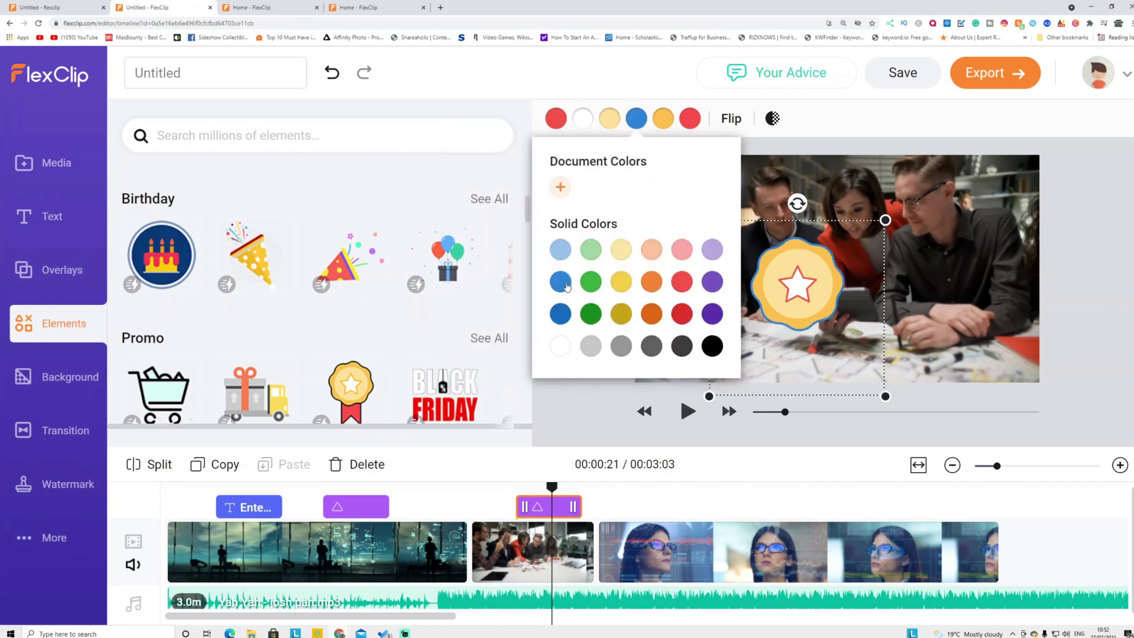
click(689, 121)
click(644, 283)
mouse_move(248, 403)
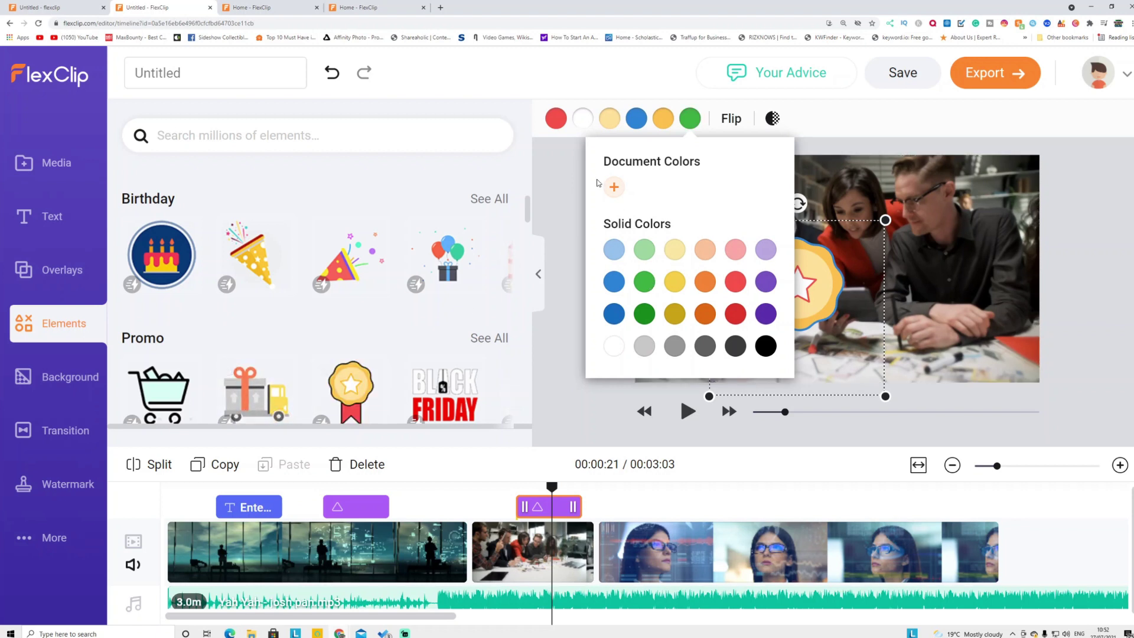
Place the 00:17 abstract background clip on an overlay track above the main video
click(65, 376)
drag(496, 248, 654, 513)
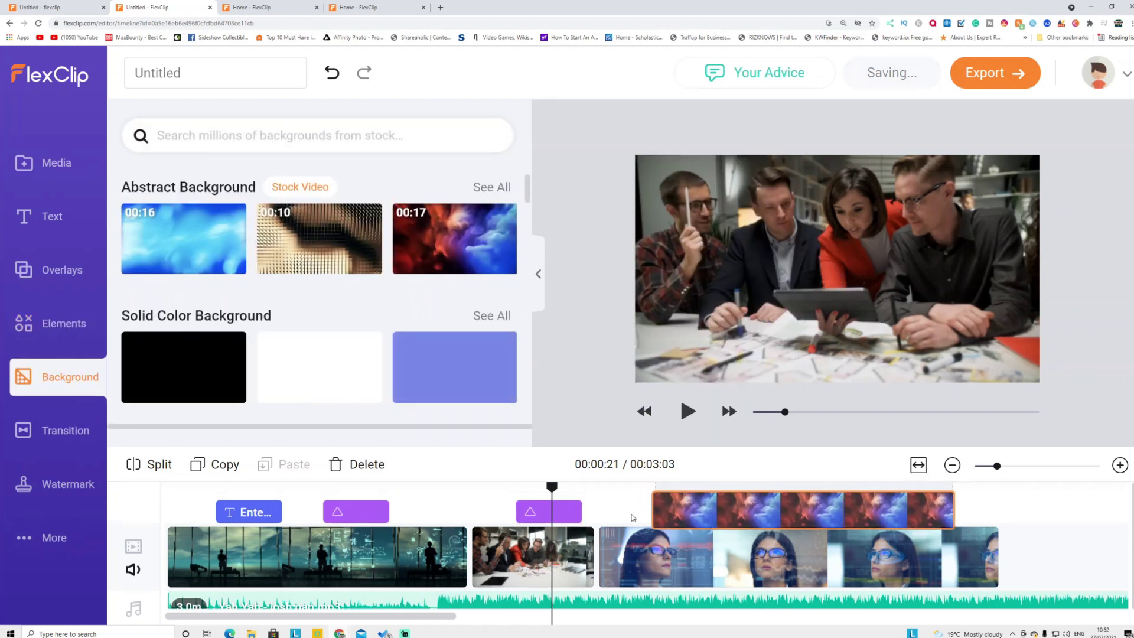
click(862, 524)
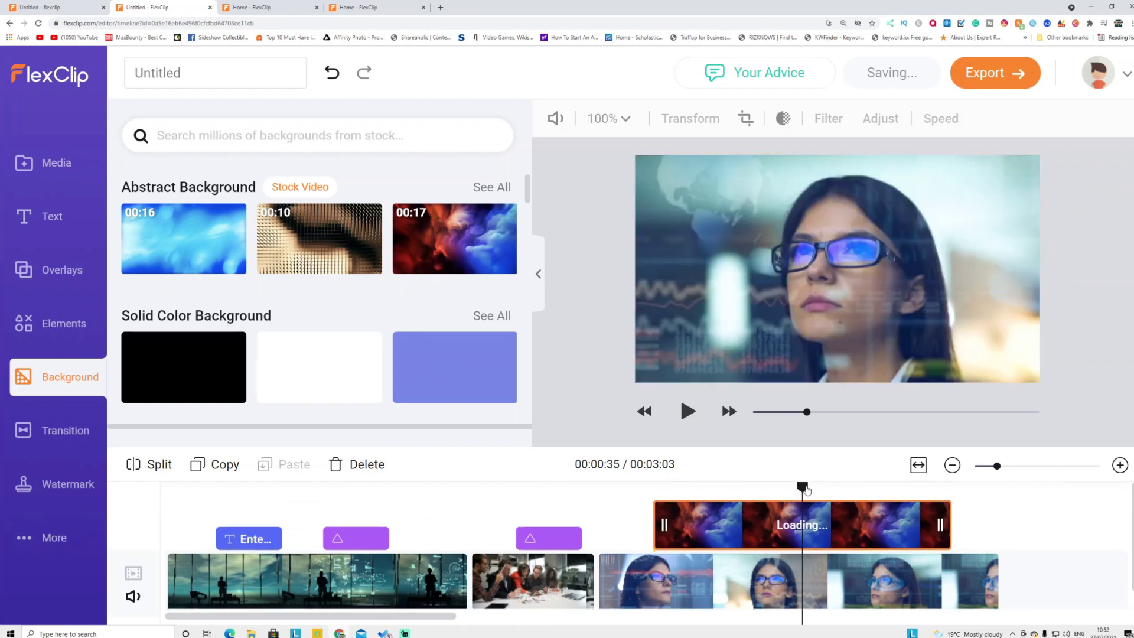
Preview the abstract overlay, then return the playhead to its 00:00:27 start
click(678, 511)
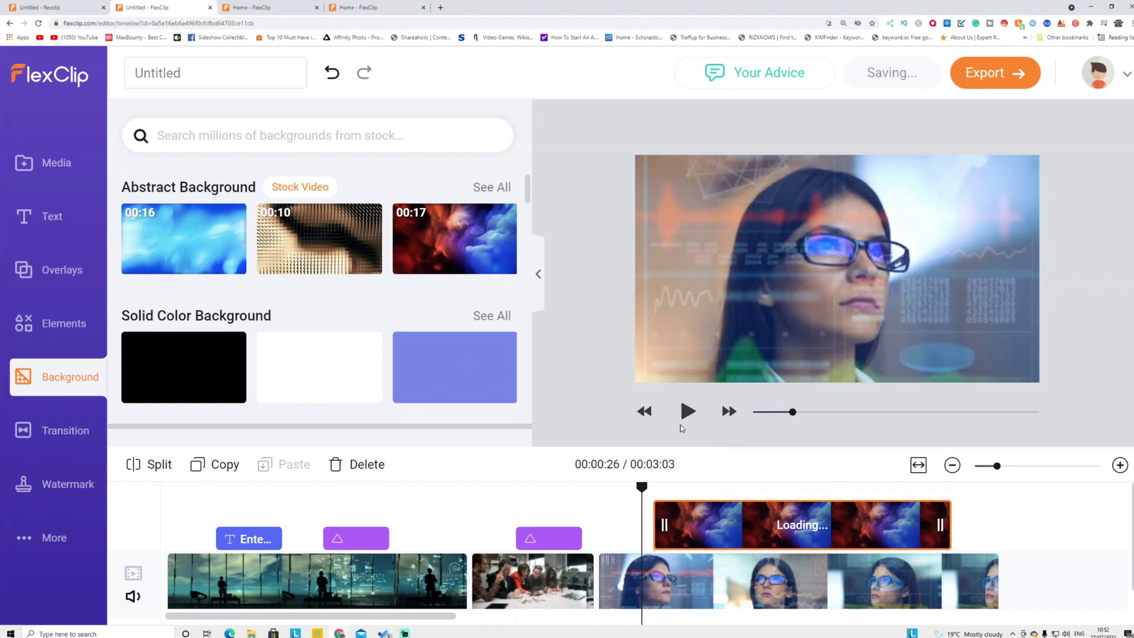
click(685, 411)
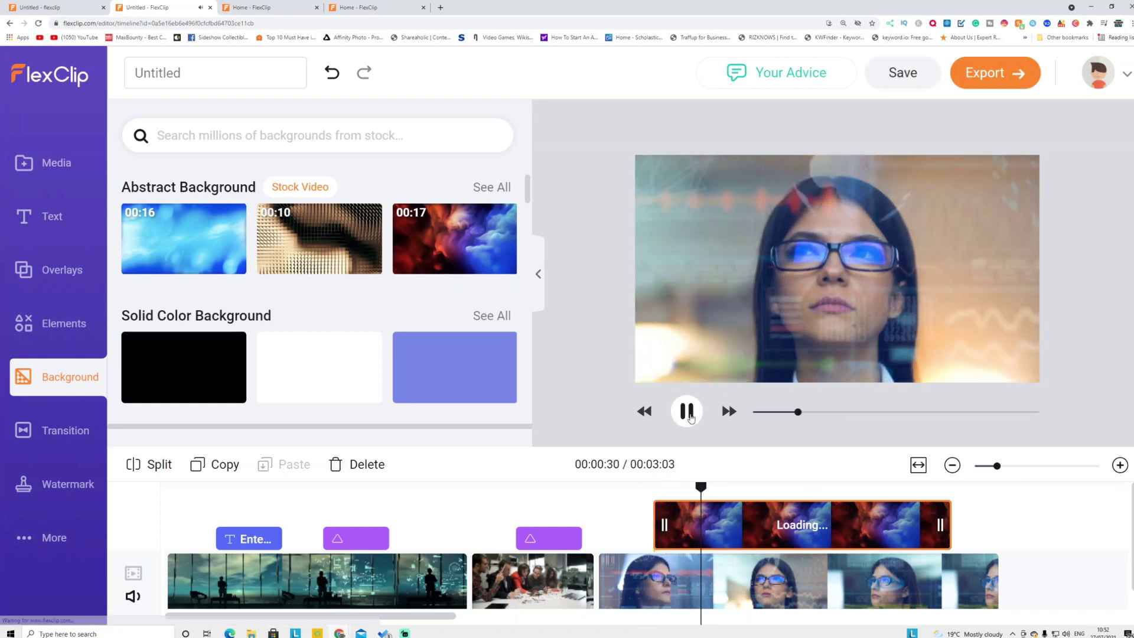
click(686, 411)
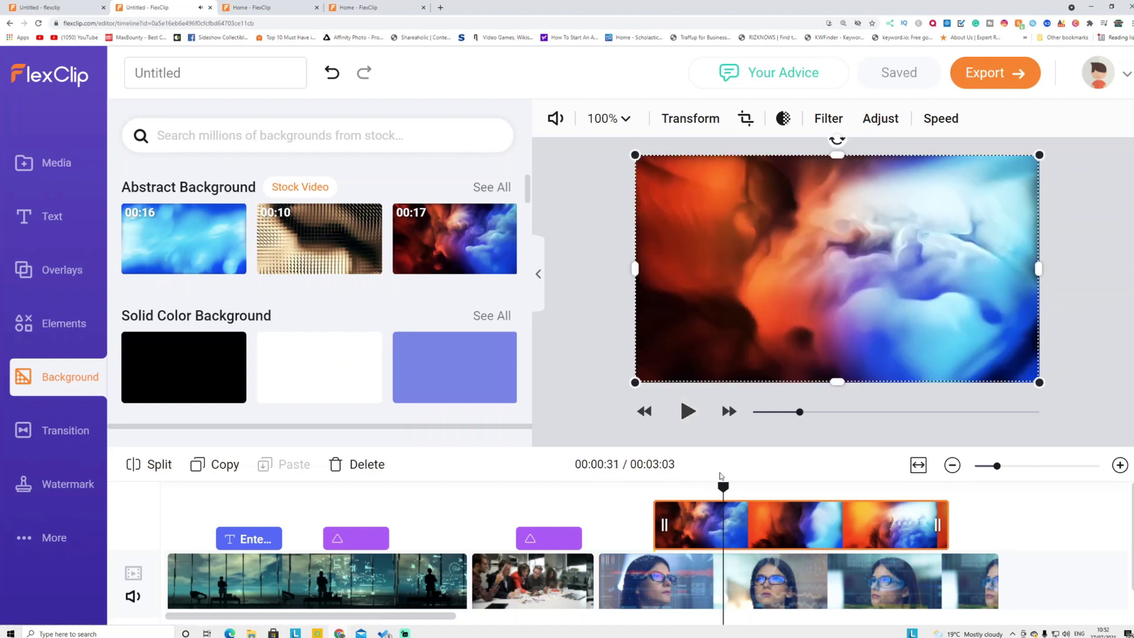
click(670, 580)
click(673, 540)
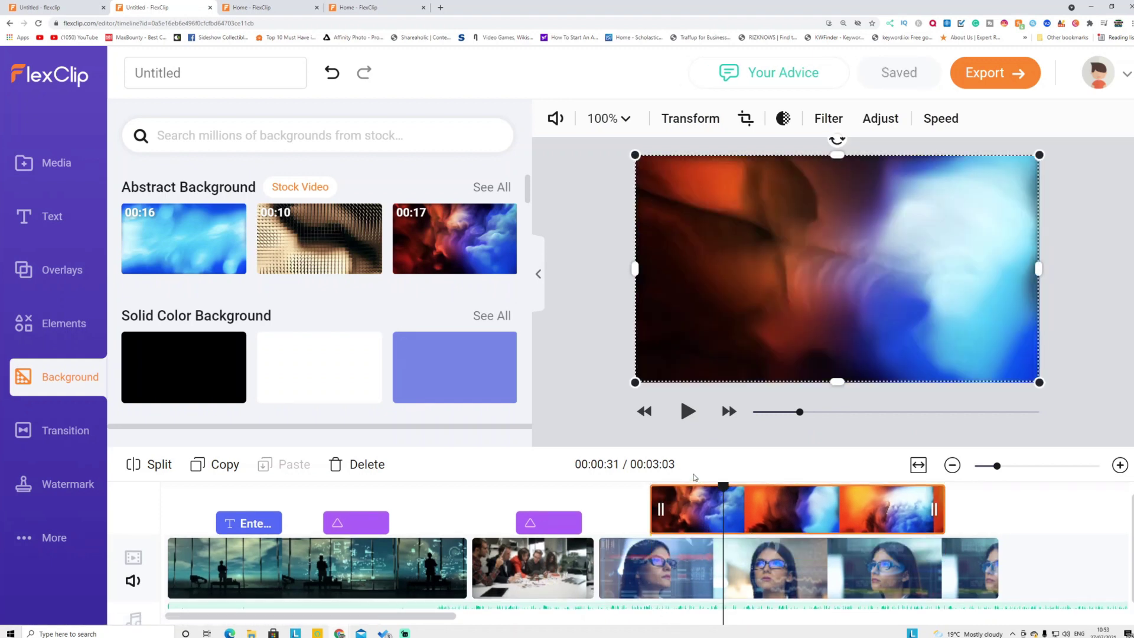
drag(721, 488, 647, 488)
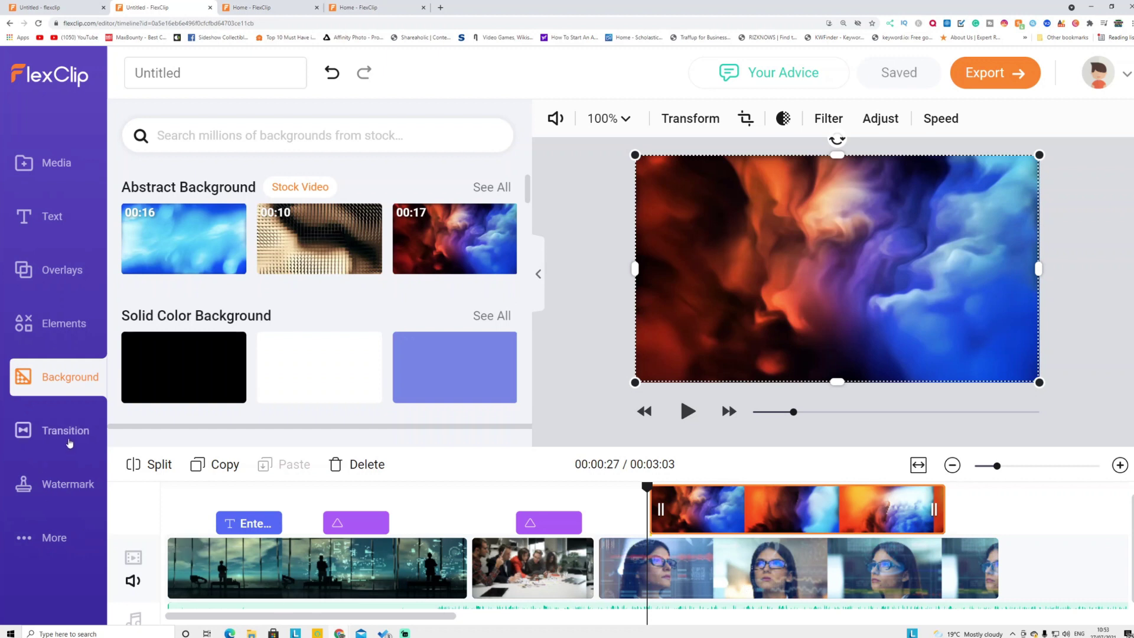
Add a Fade Gray Scale transition between the meeting clip and the woman clip
click(59, 430)
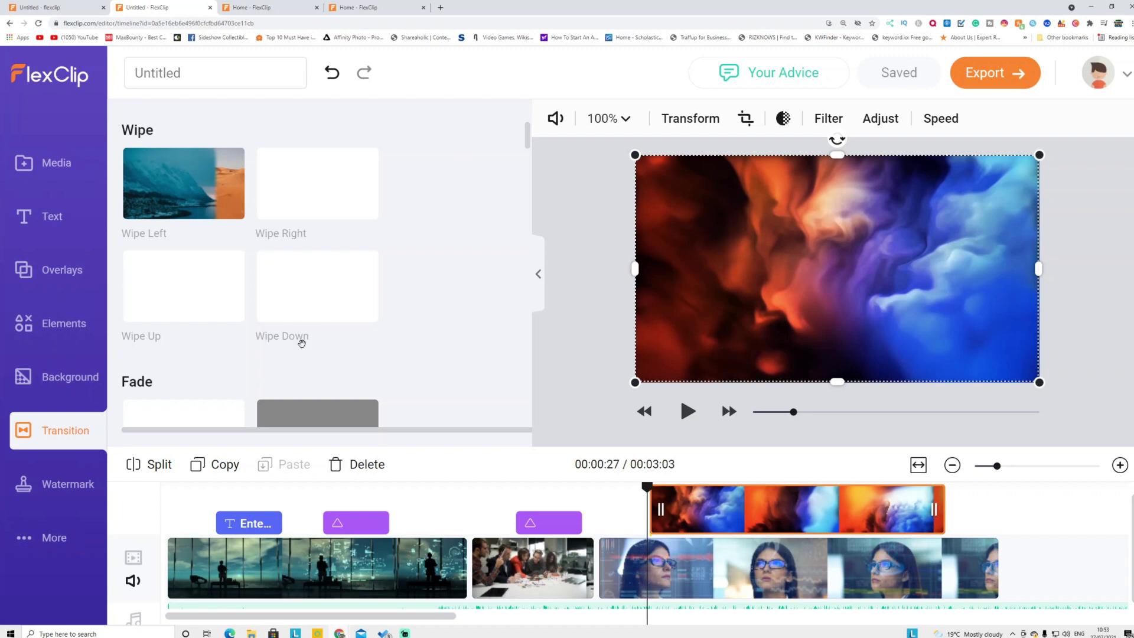
scroll(301, 295, down, 4)
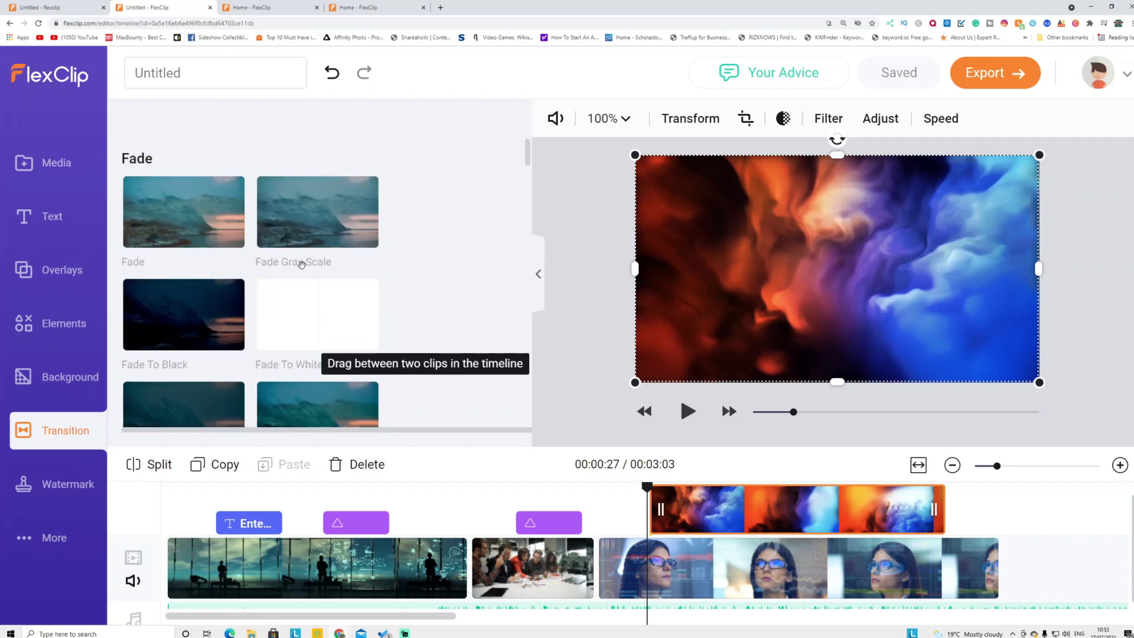
drag(320, 220, 590, 581)
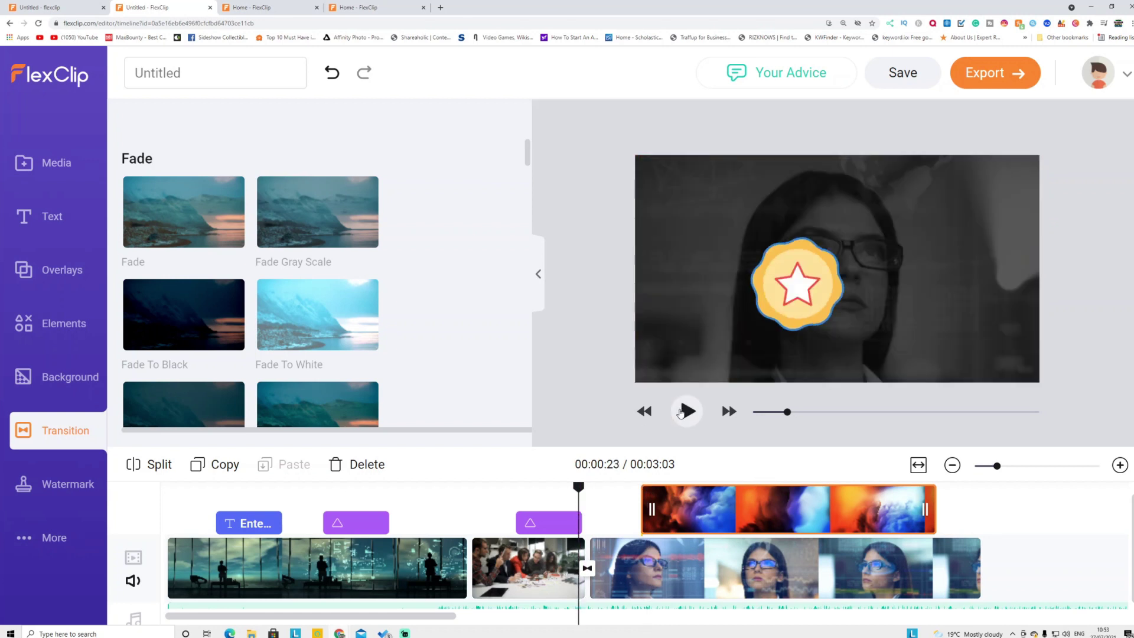
Preview the new transition, stopping at 00:00:26, and bring up the Watermark settings
click(684, 411)
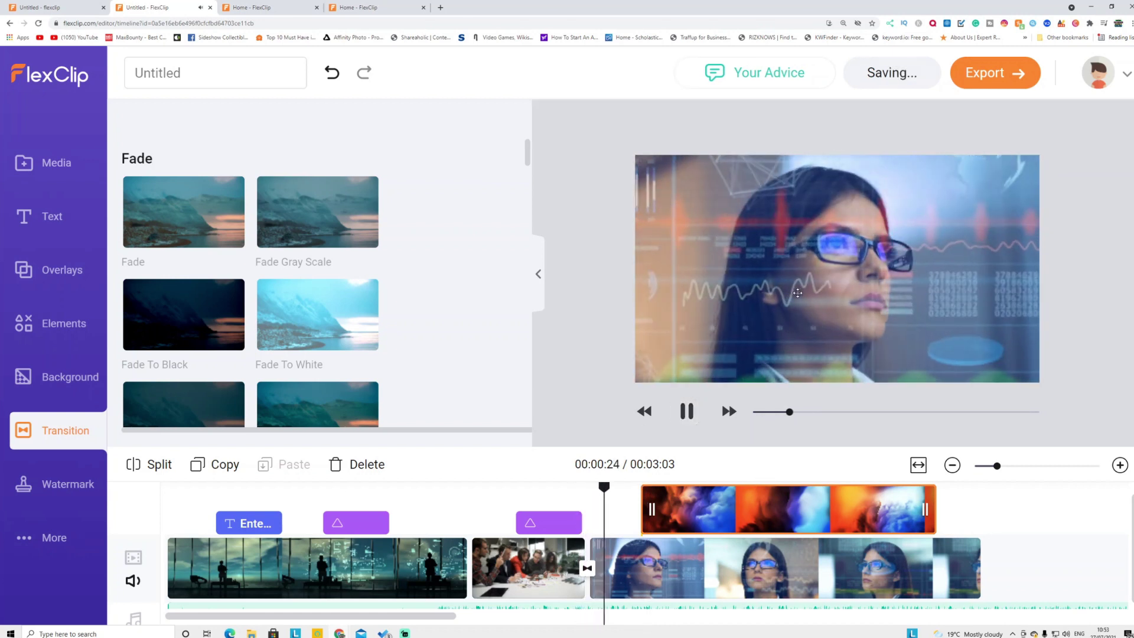
click(686, 412)
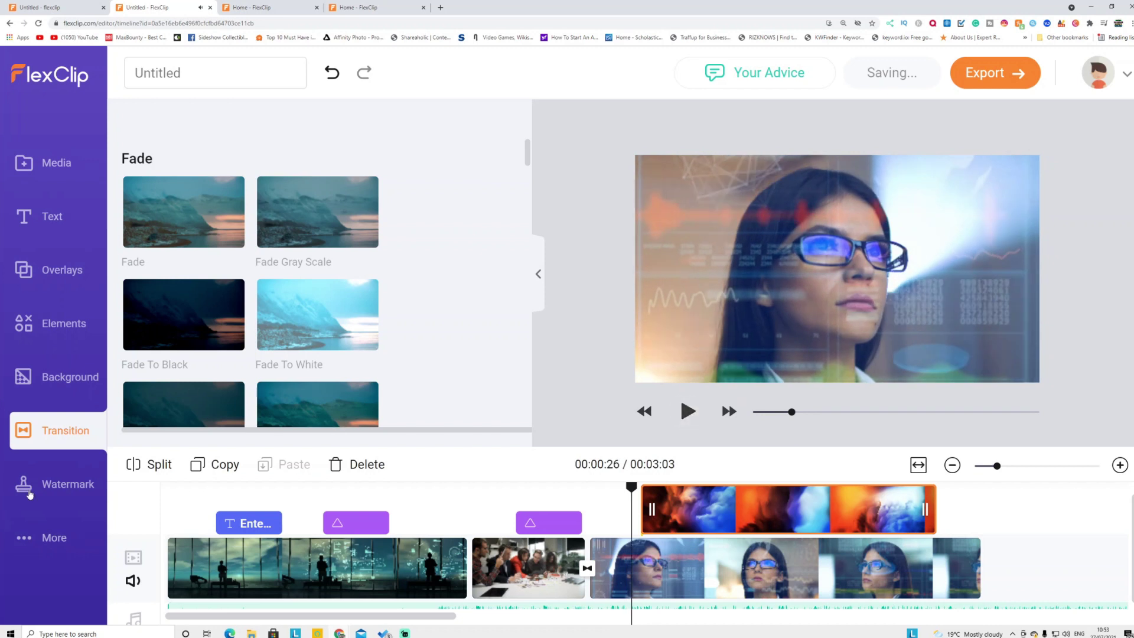
click(75, 500)
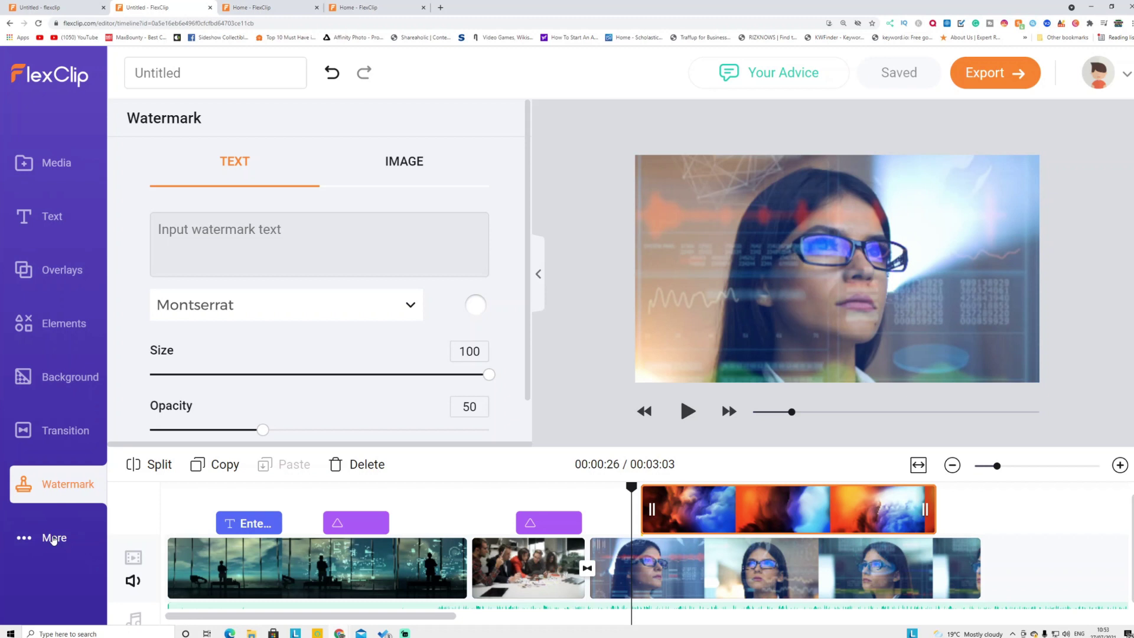
Try the 9:16 portrait ratio and rewind the playhead to 00:00:16
click(53, 539)
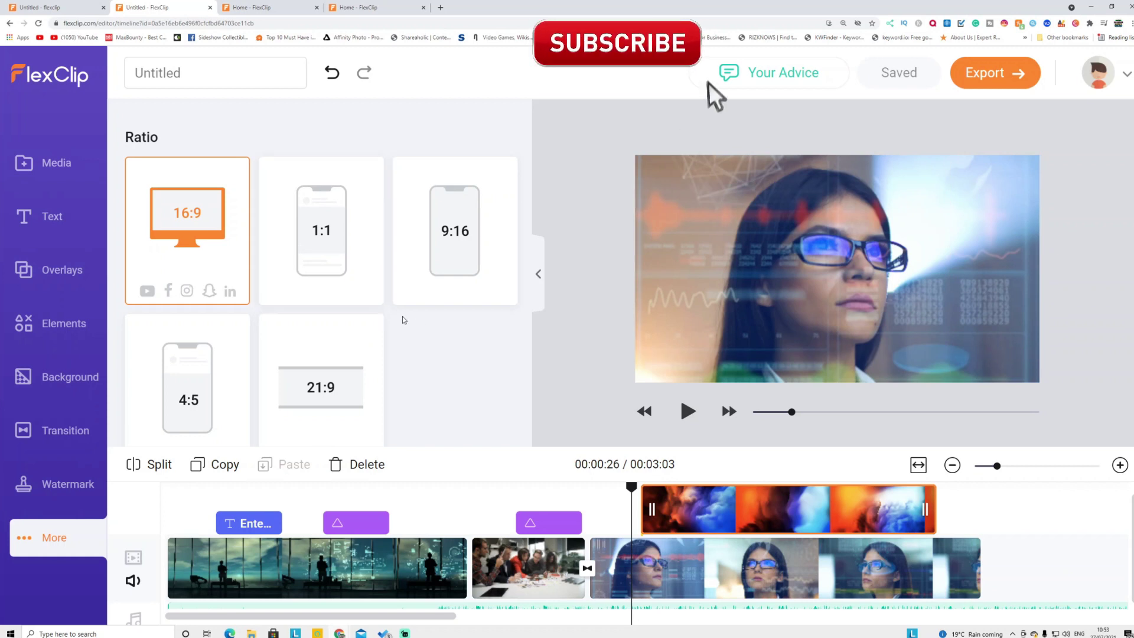
click(459, 243)
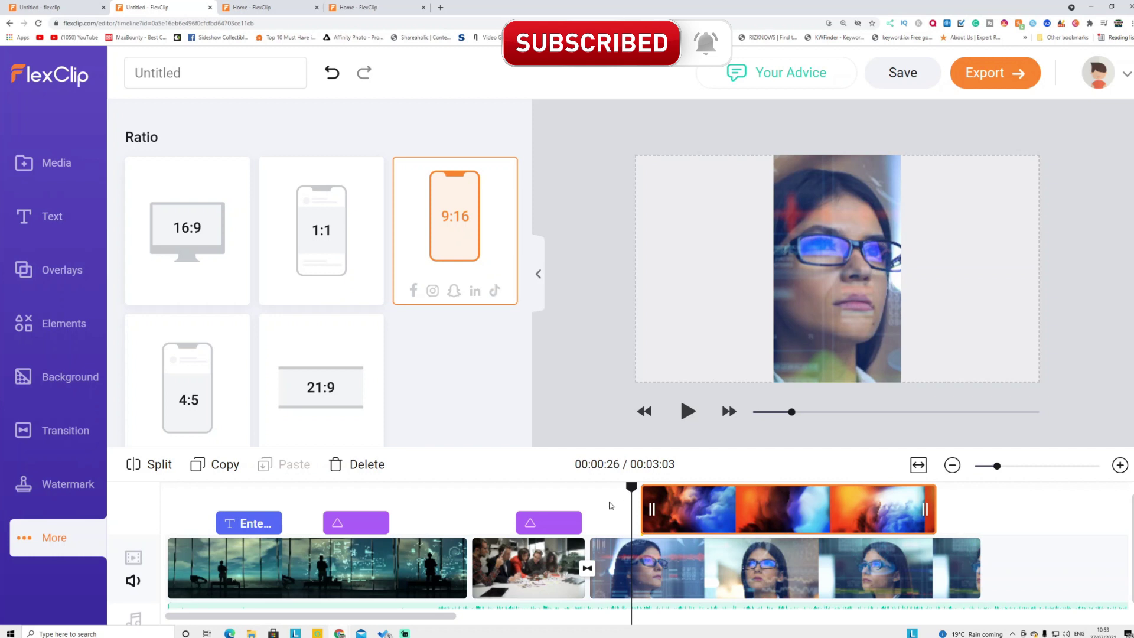
click(544, 514)
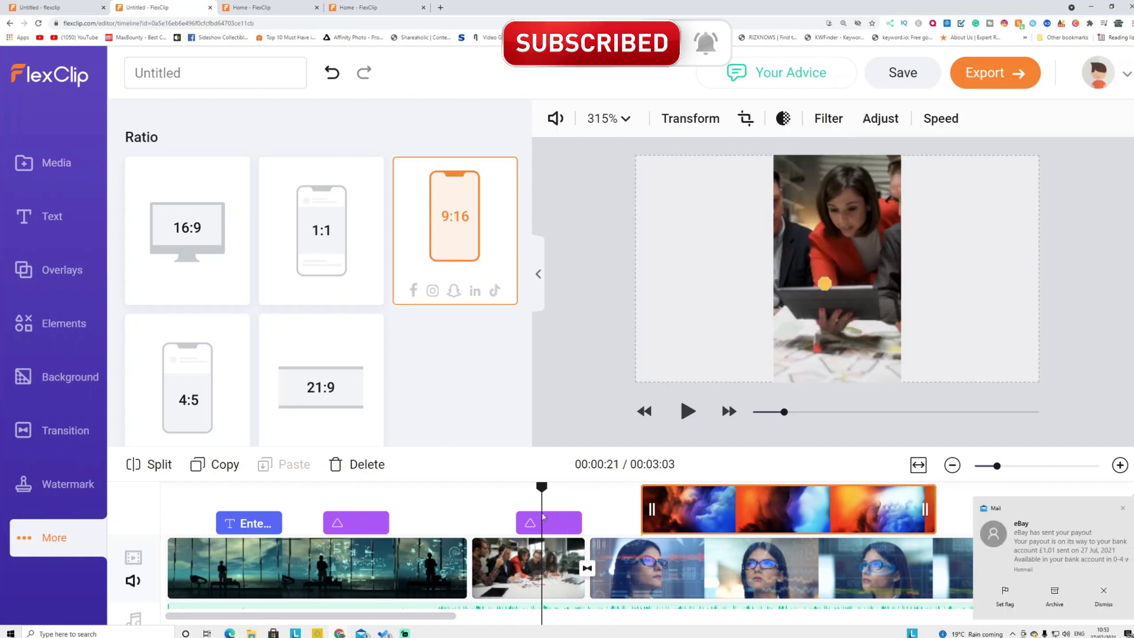
click(531, 498)
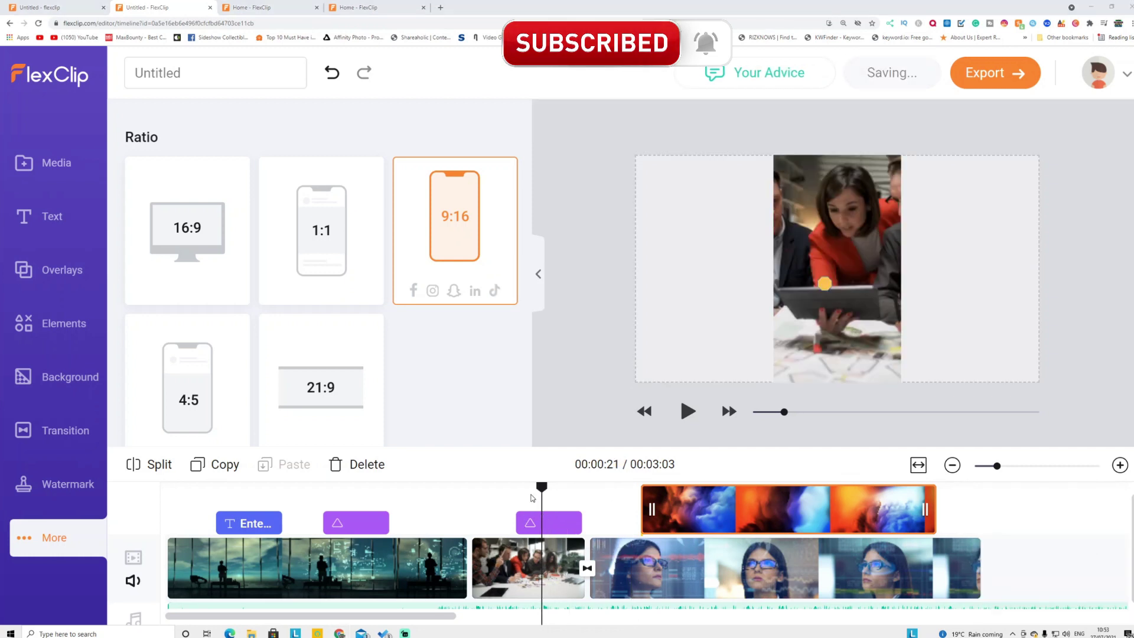
drag(531, 497, 463, 508)
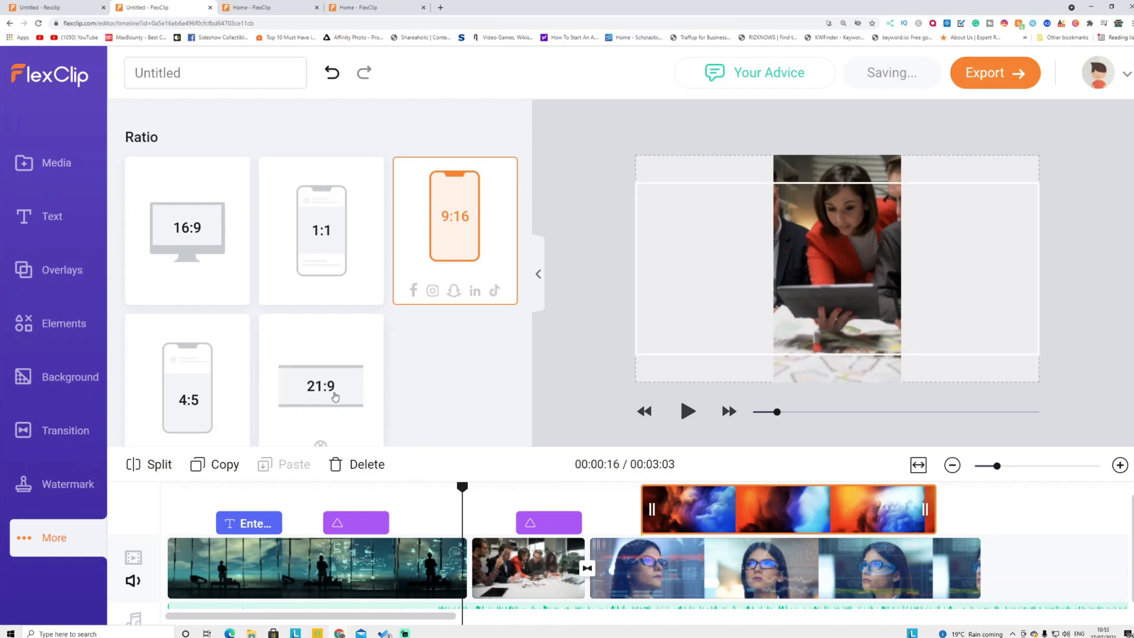
Compare the 21:9, 4:5, 16:9 and 9:16 ratios, then settle on square 1:1
click(335, 396)
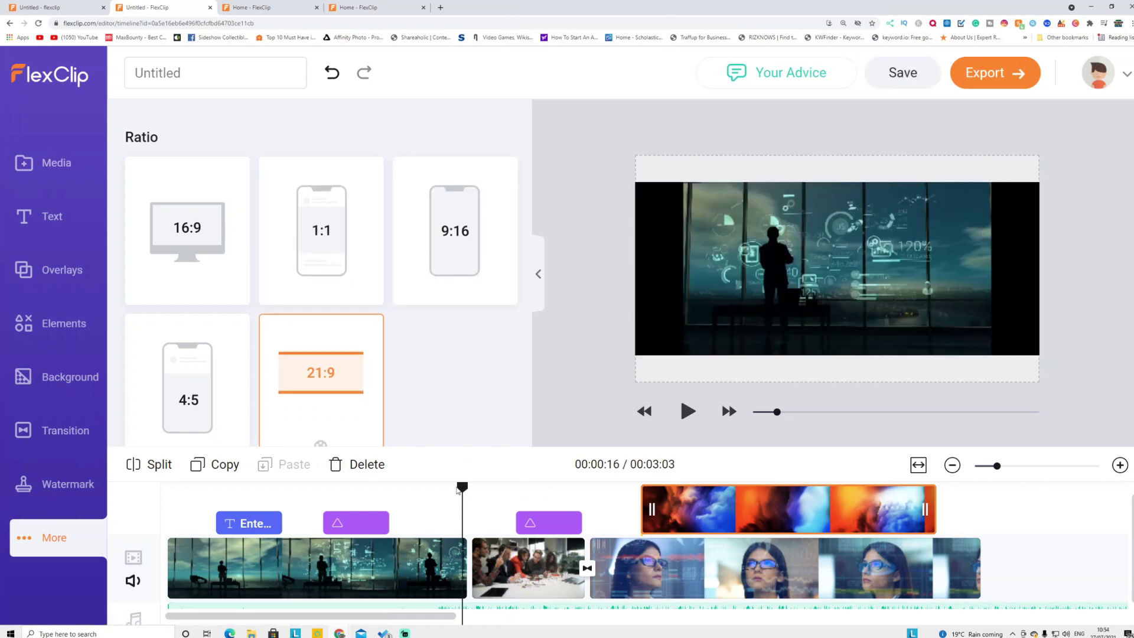
click(239, 420)
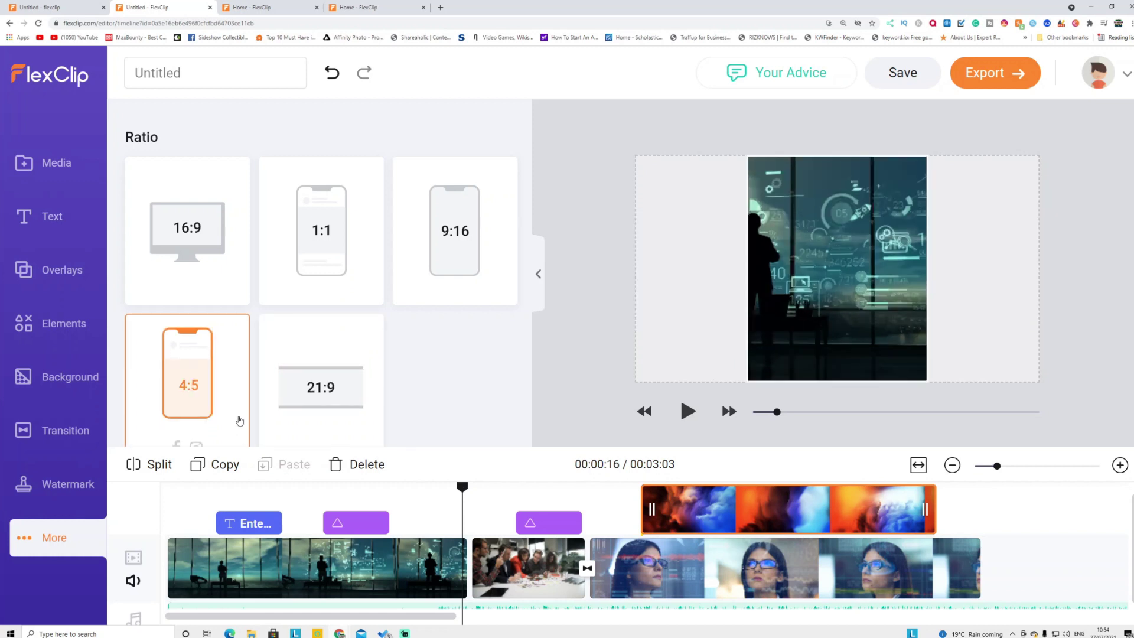
click(190, 223)
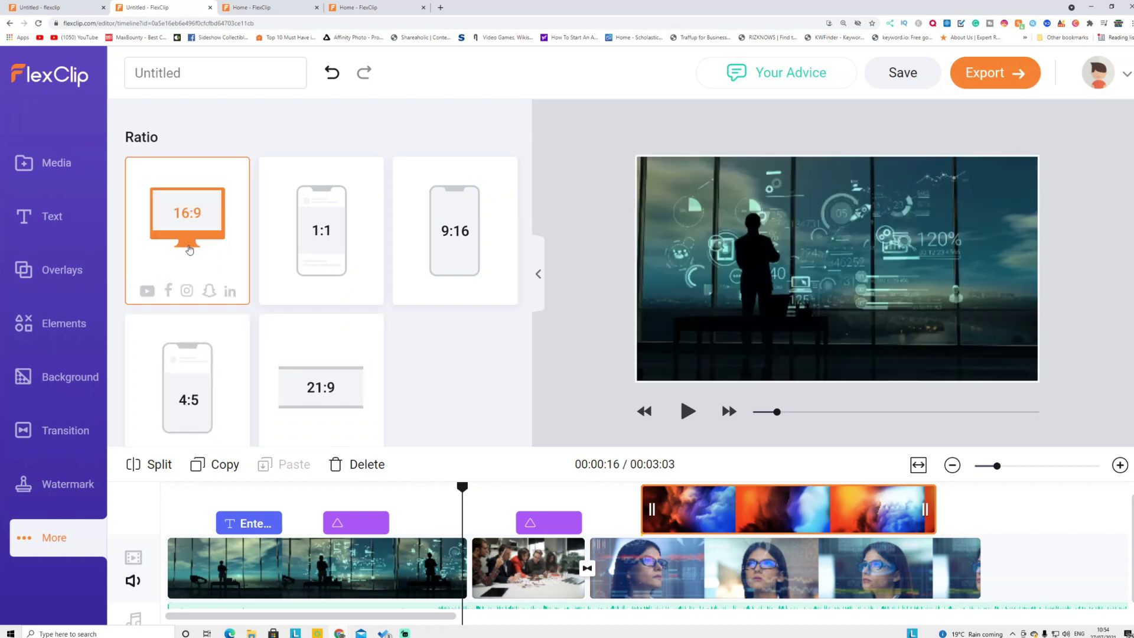
click(470, 245)
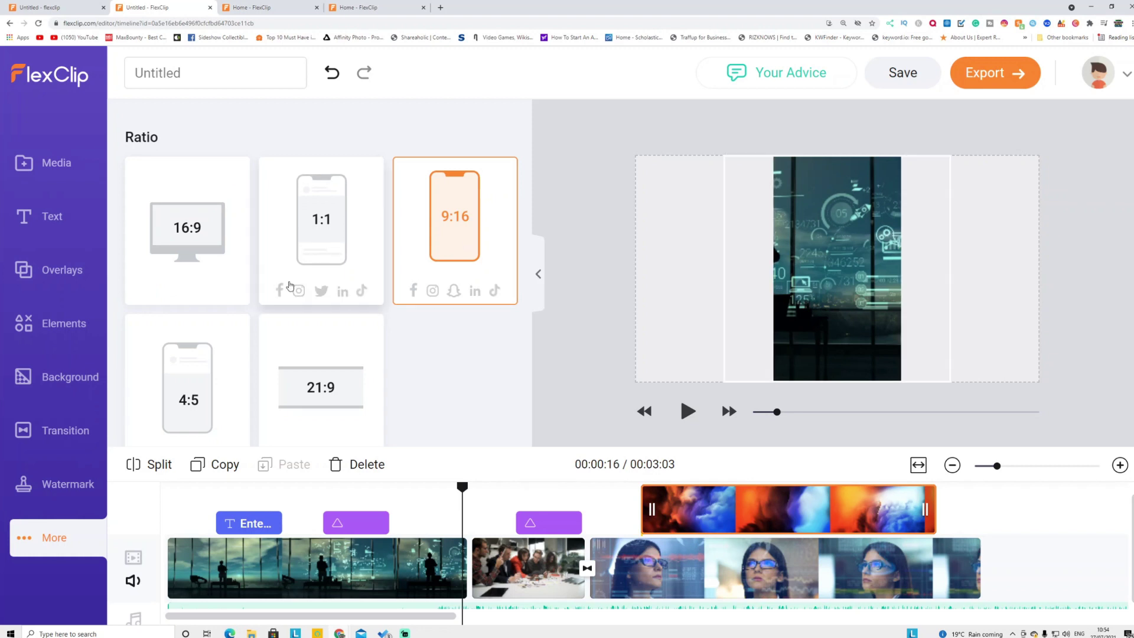
click(322, 245)
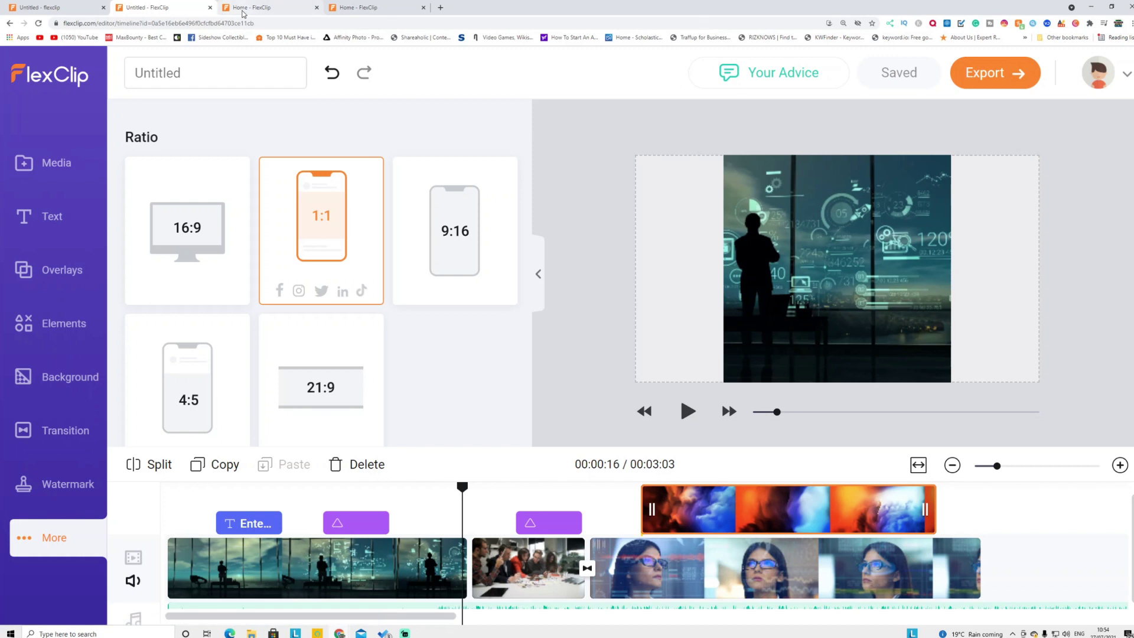
Open the 'top 7 extinct birds' project from My Projects on the FlexClip home page
click(251, 9)
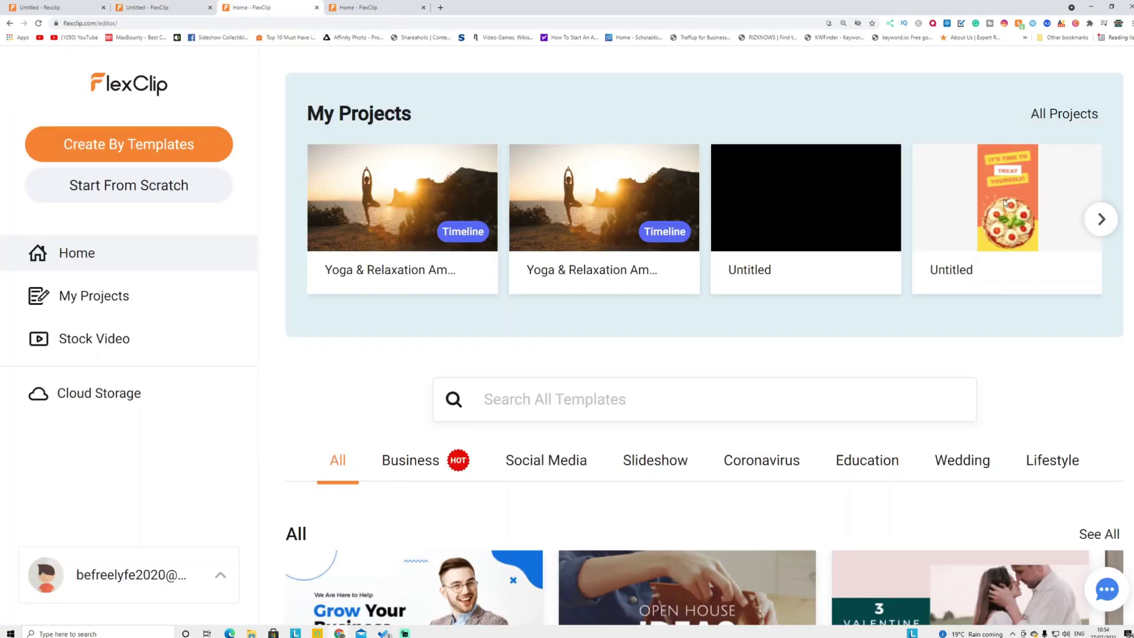
click(1102, 219)
mouse_move(1013, 219)
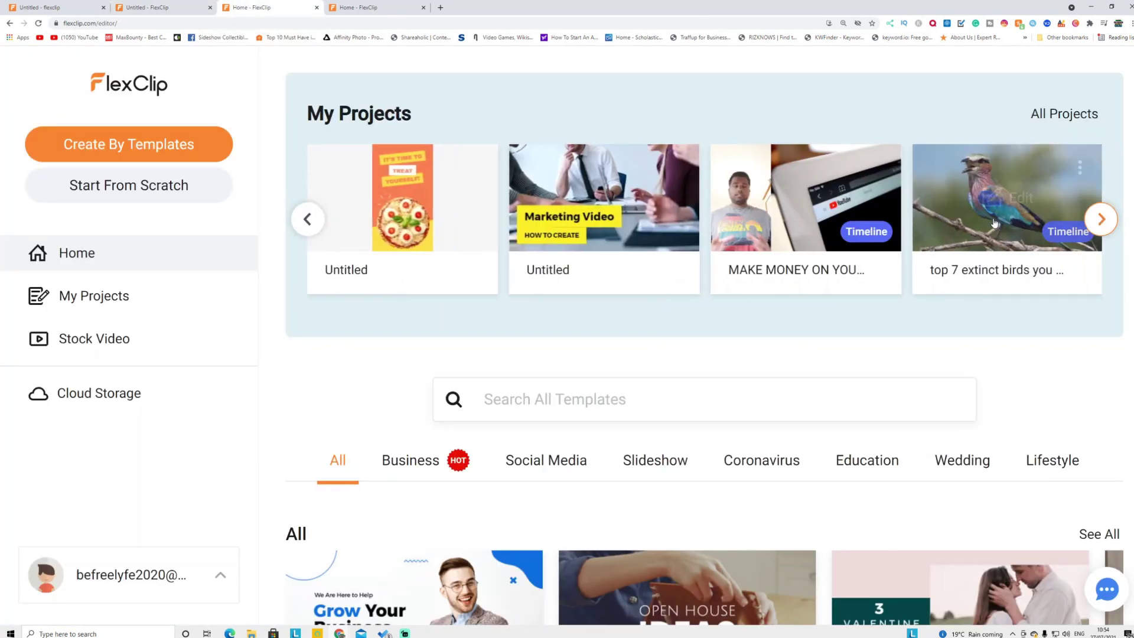
click(1010, 199)
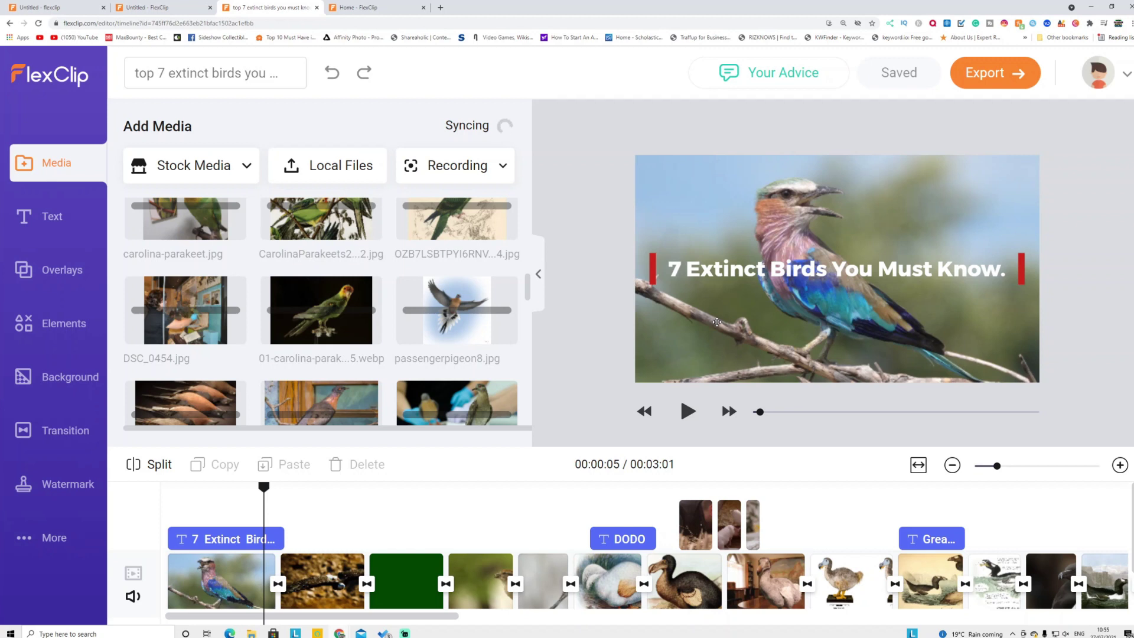
Browse the bird project's media library and timeline
scroll(476, 260, up, 10)
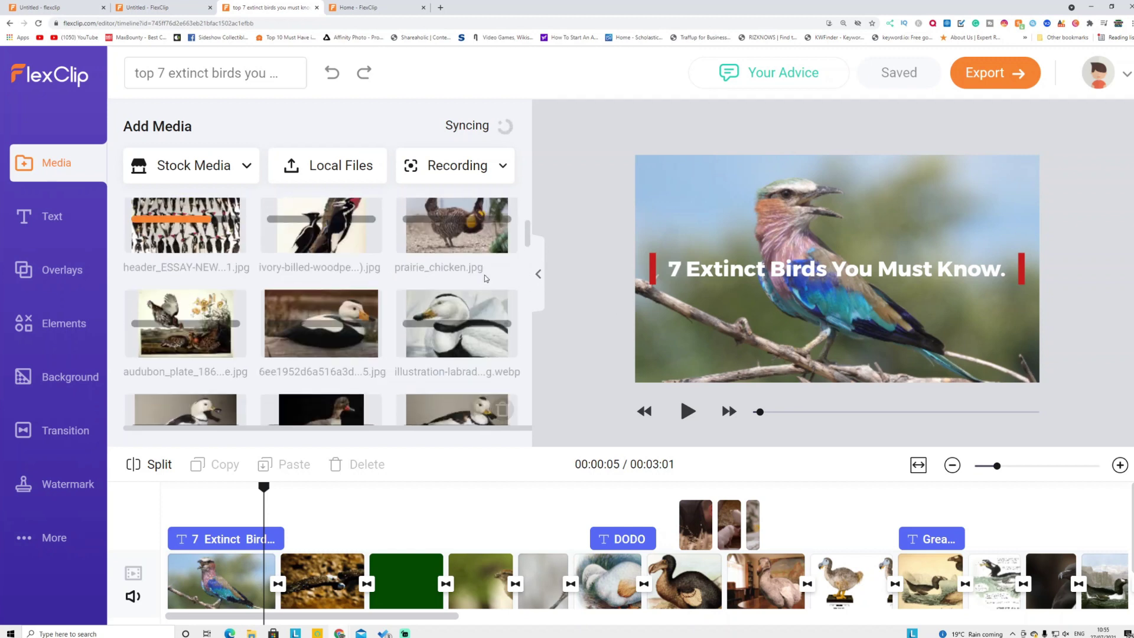
scroll(414, 295, down, 10)
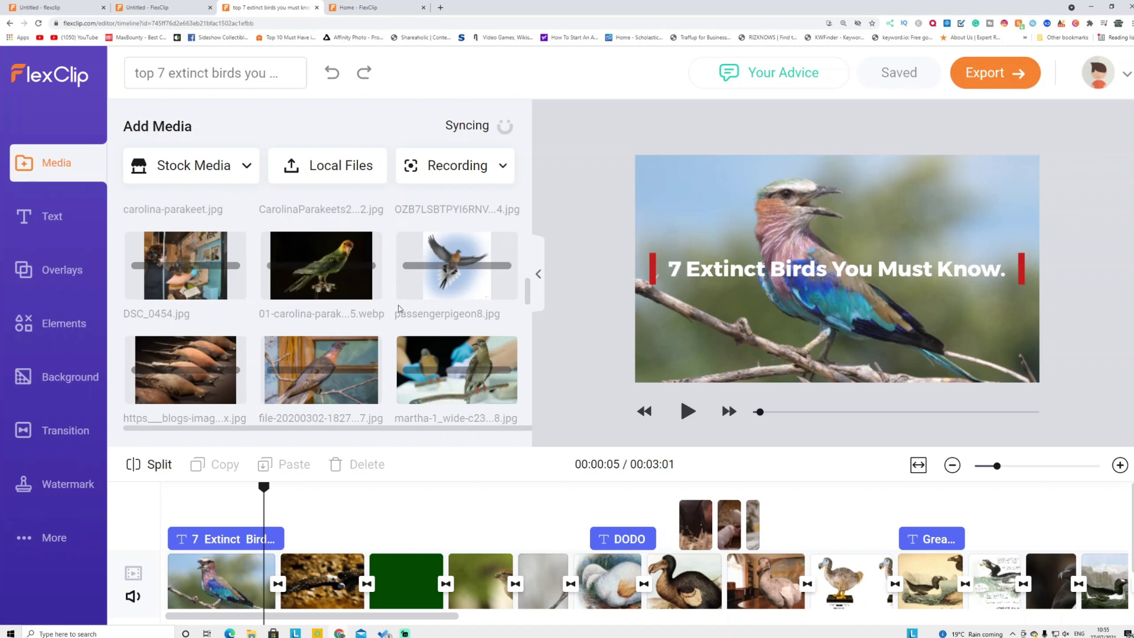
scroll(399, 310, down, 3)
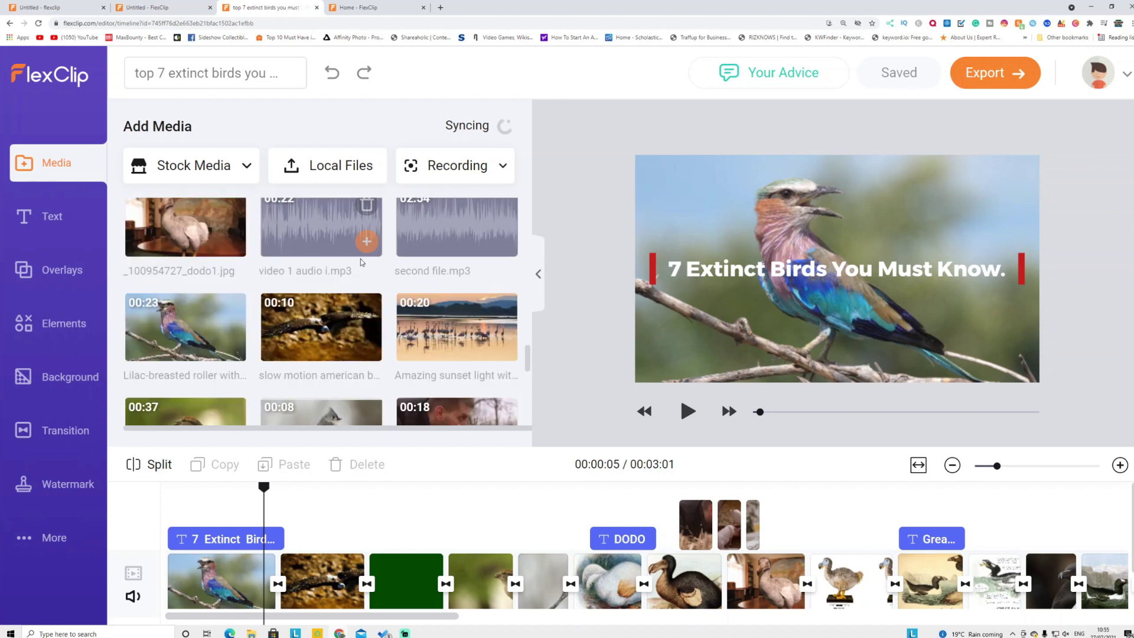
scroll(347, 514, down, 2)
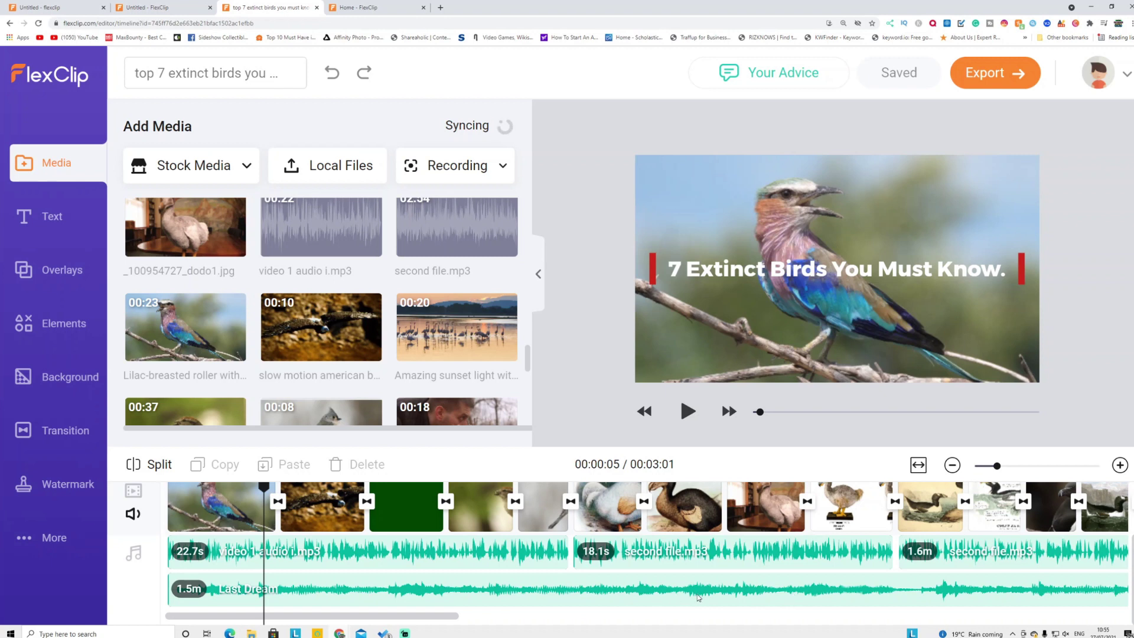
scroll(532, 561, up, 2)
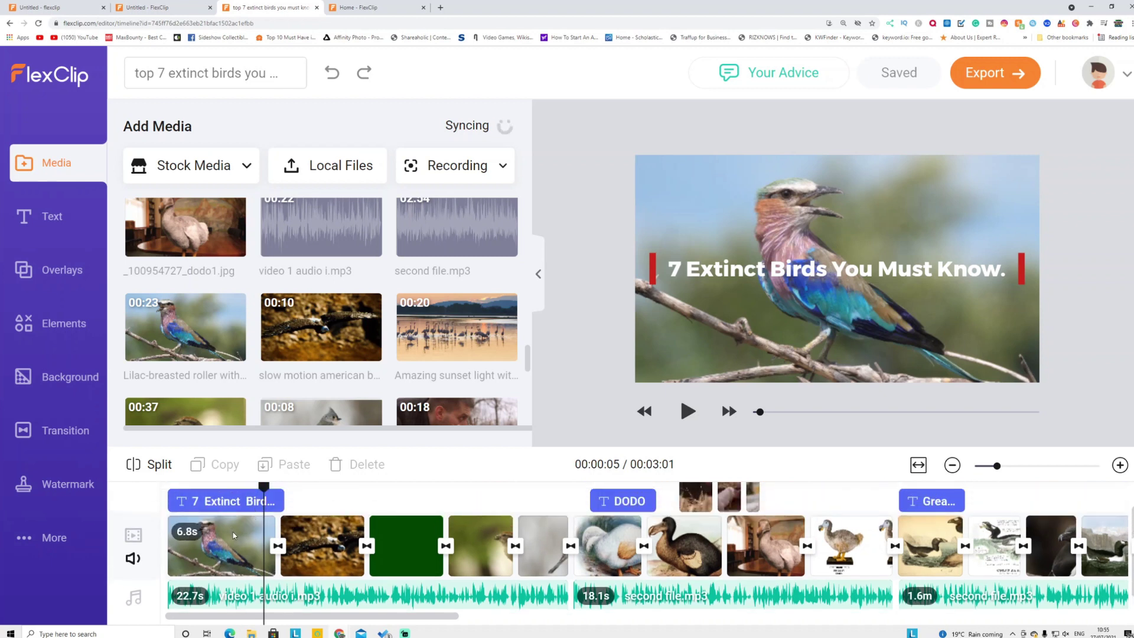
mouse_move(174, 228)
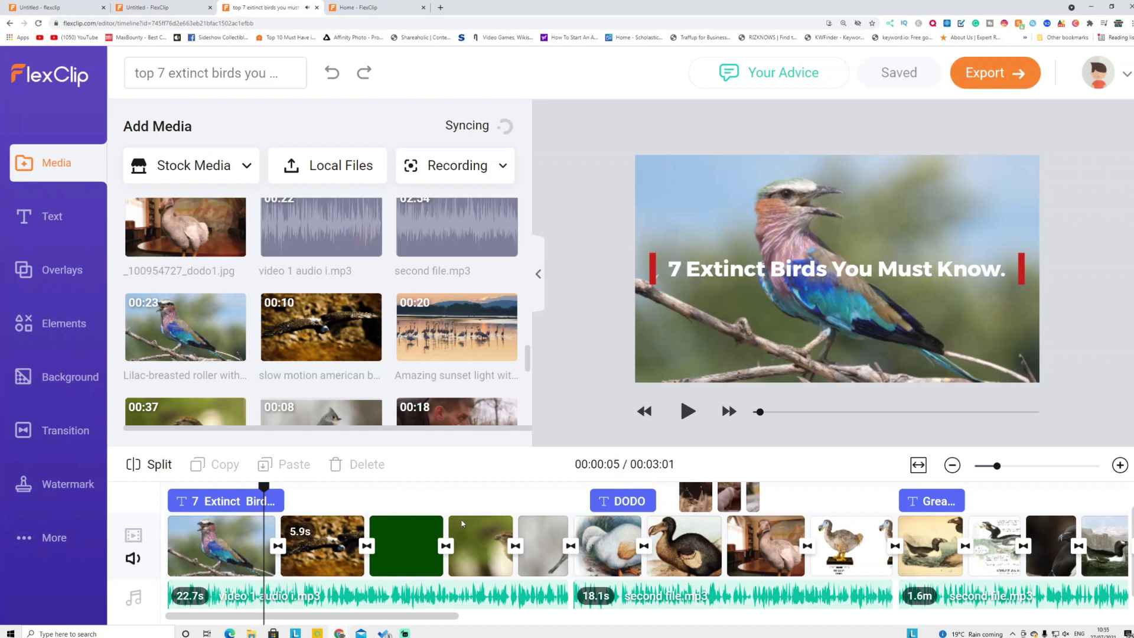
Play the preview through the fade into the dodo, then open flexclip.com in Edge
click(688, 413)
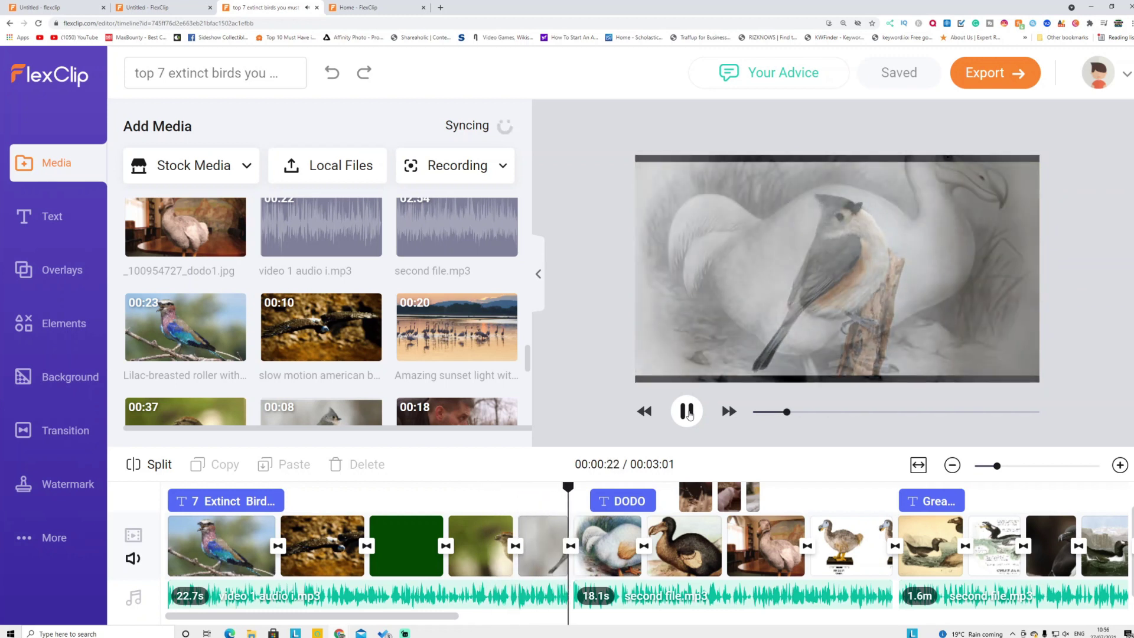
click(687, 411)
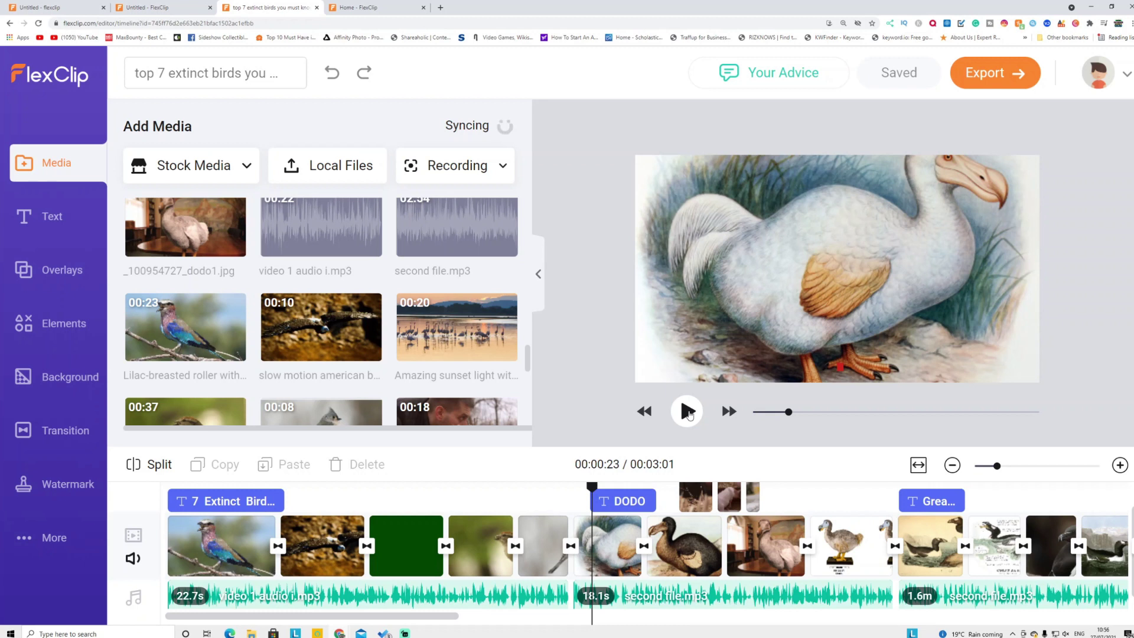
click(231, 633)
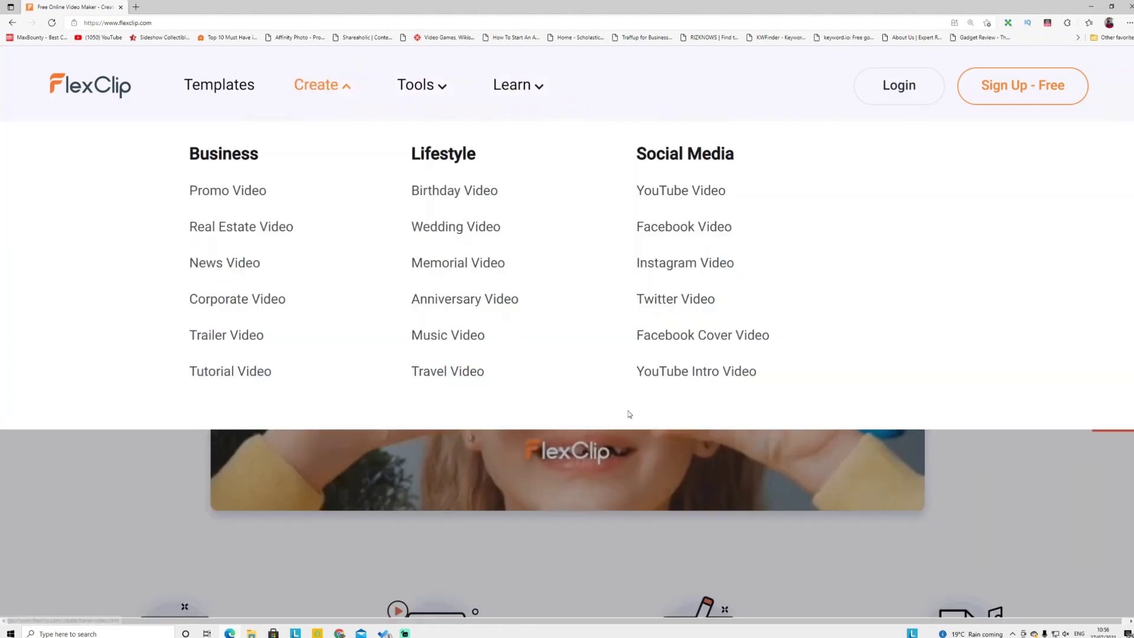
Follow the flexclip.com homepage down to its footer and open Pricing under Company
scroll(1049, 547, down, 15)
scroll(1049, 547, down, 15)
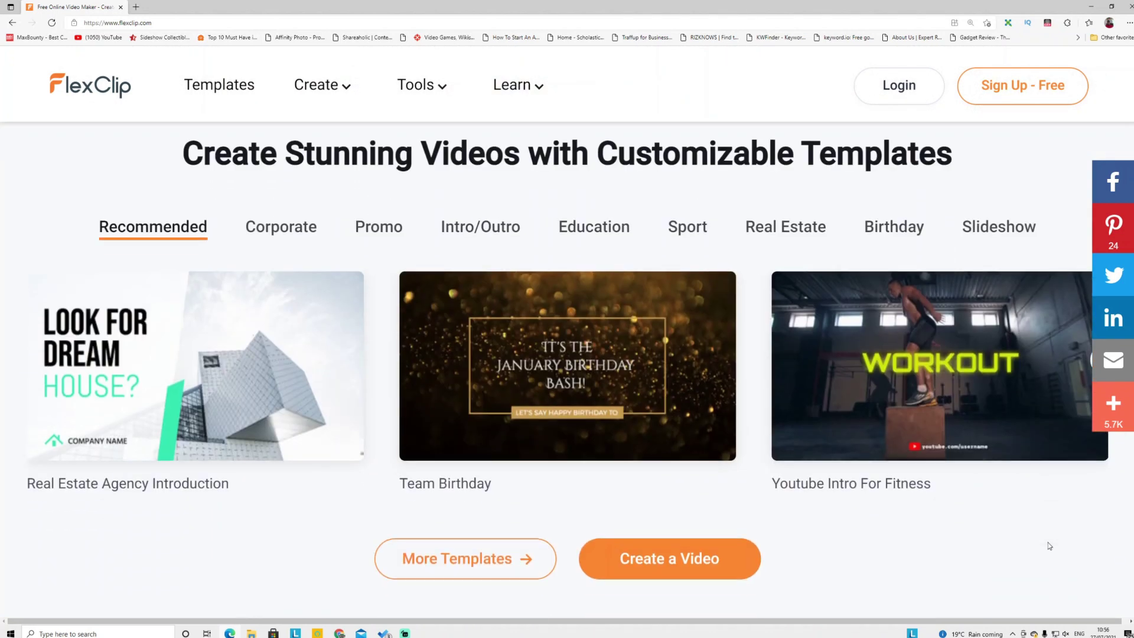
scroll(1047, 550, down, 15)
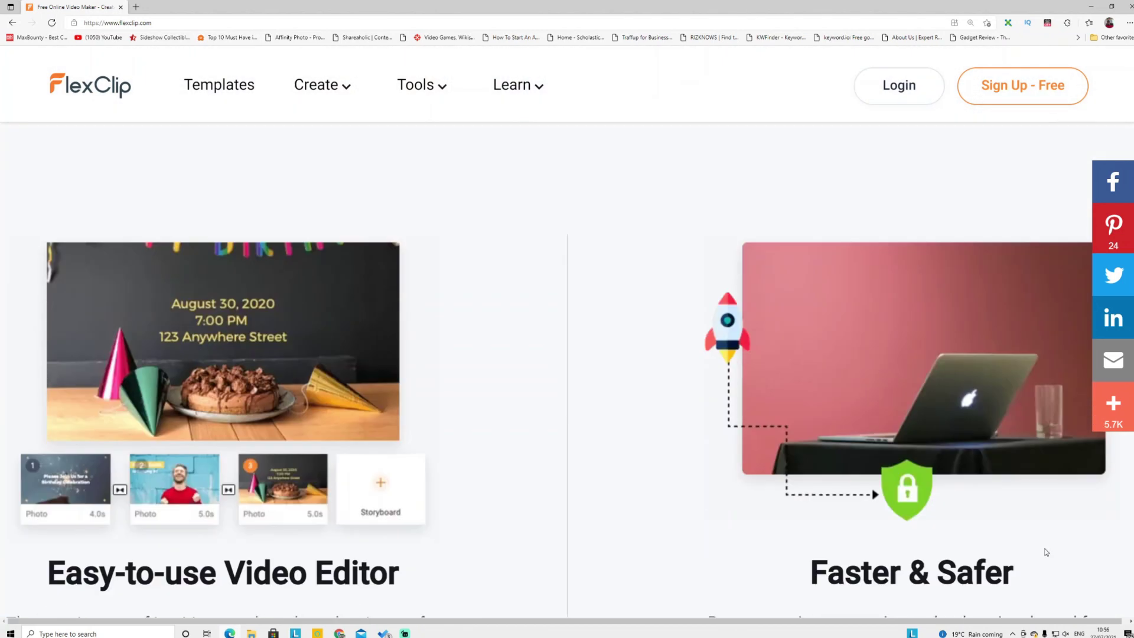
scroll(1044, 549, down, 15)
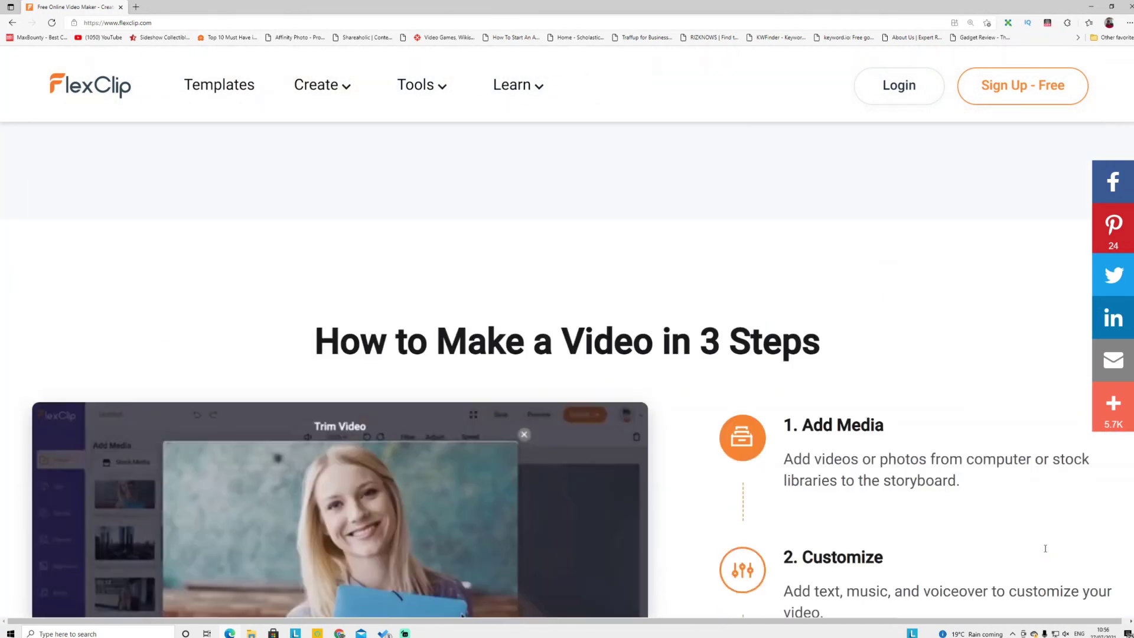
scroll(1043, 554, down, 10)
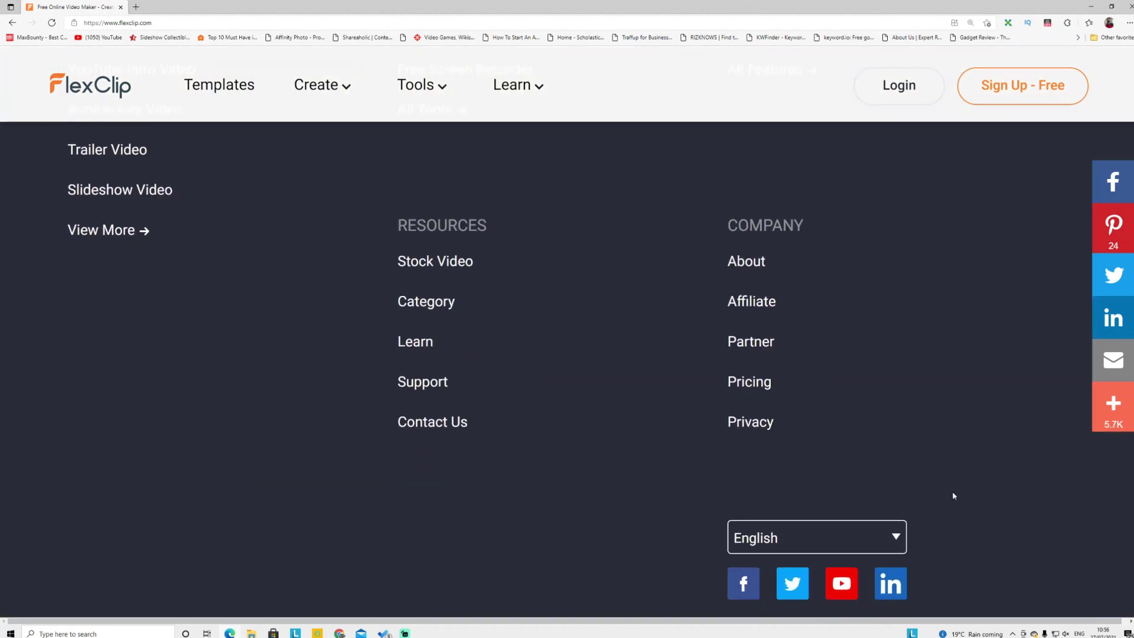
click(737, 388)
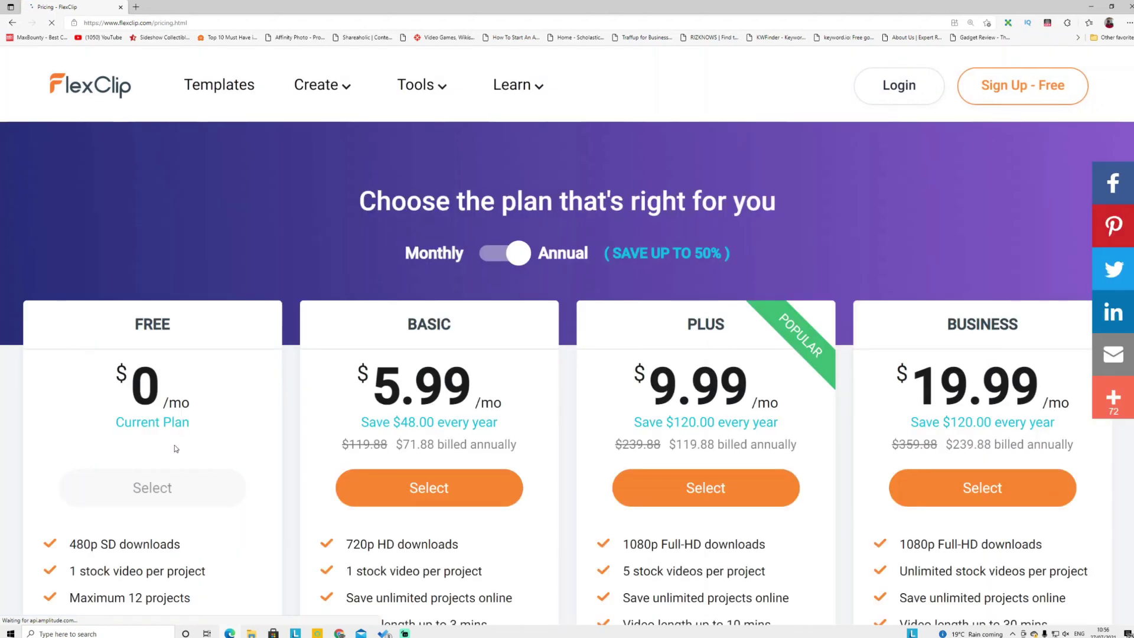
Compare the Free $0, Basic $5.99, Plus $9.99 and Business $19.99 plan features
scroll(155, 410, down, 5)
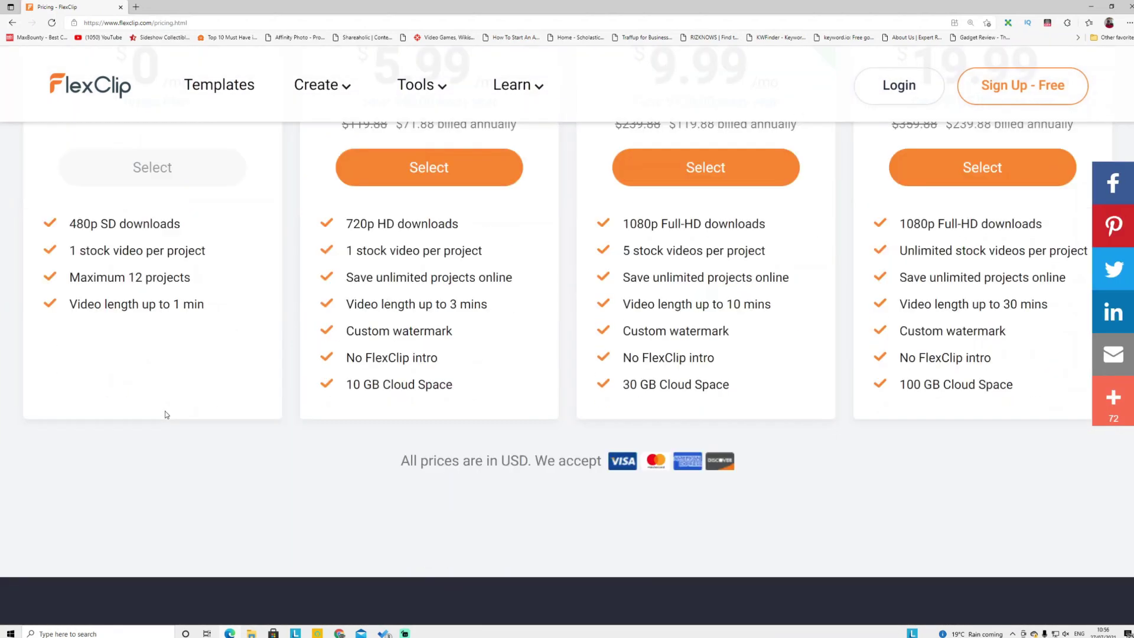
scroll(74, 374, up, 3)
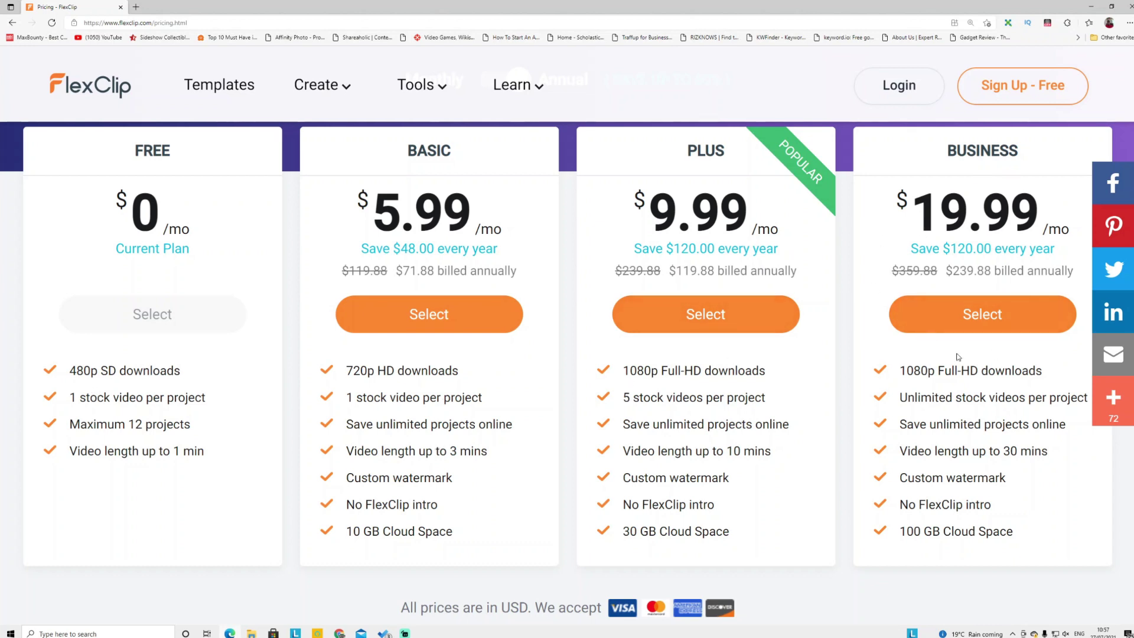
scroll(971, 334, up, 2)
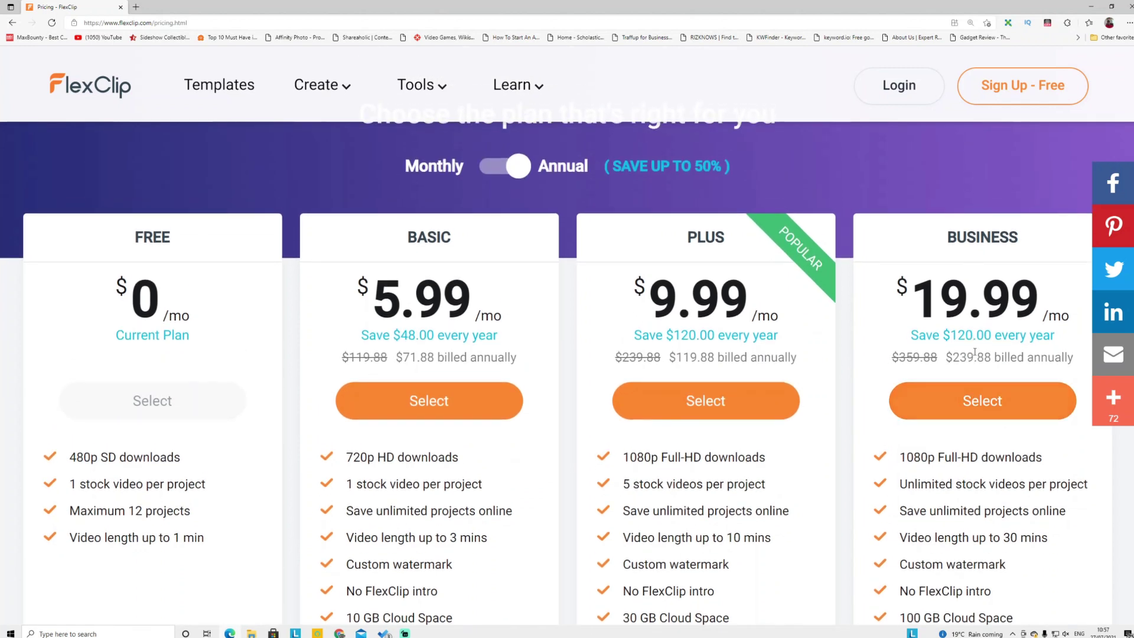
scroll(973, 357, down, 3)
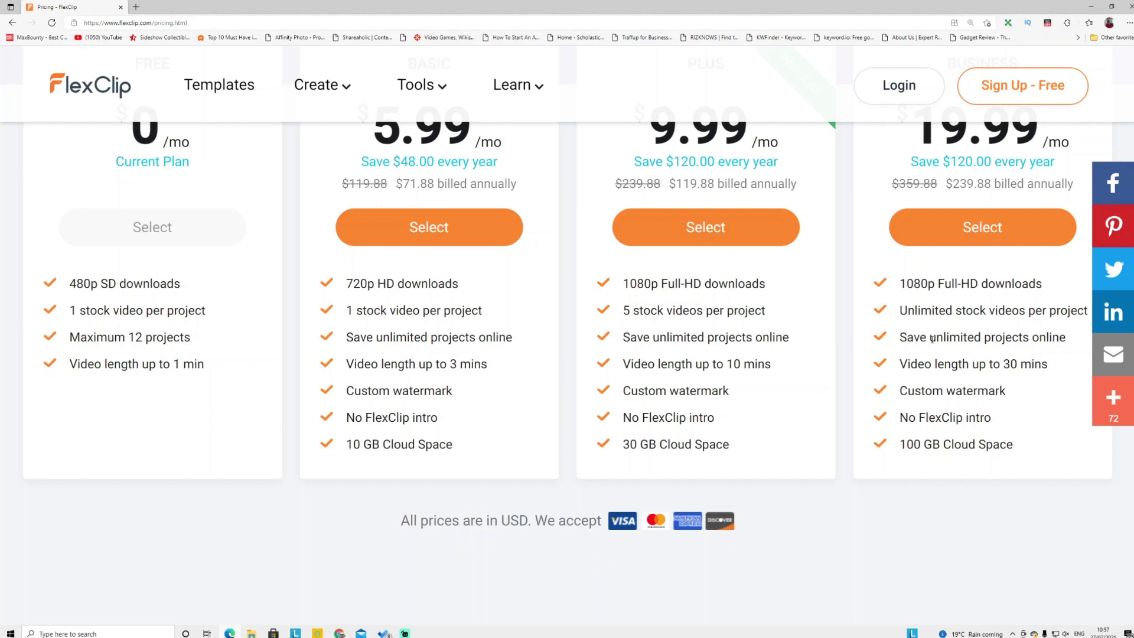
scroll(932, 340, up, 3)
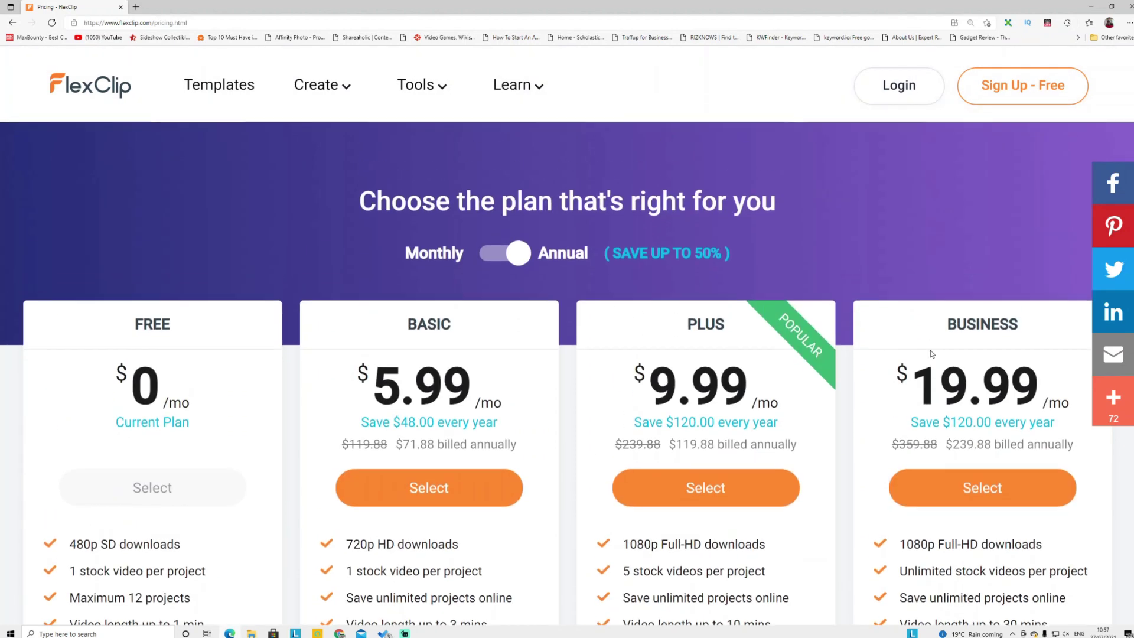